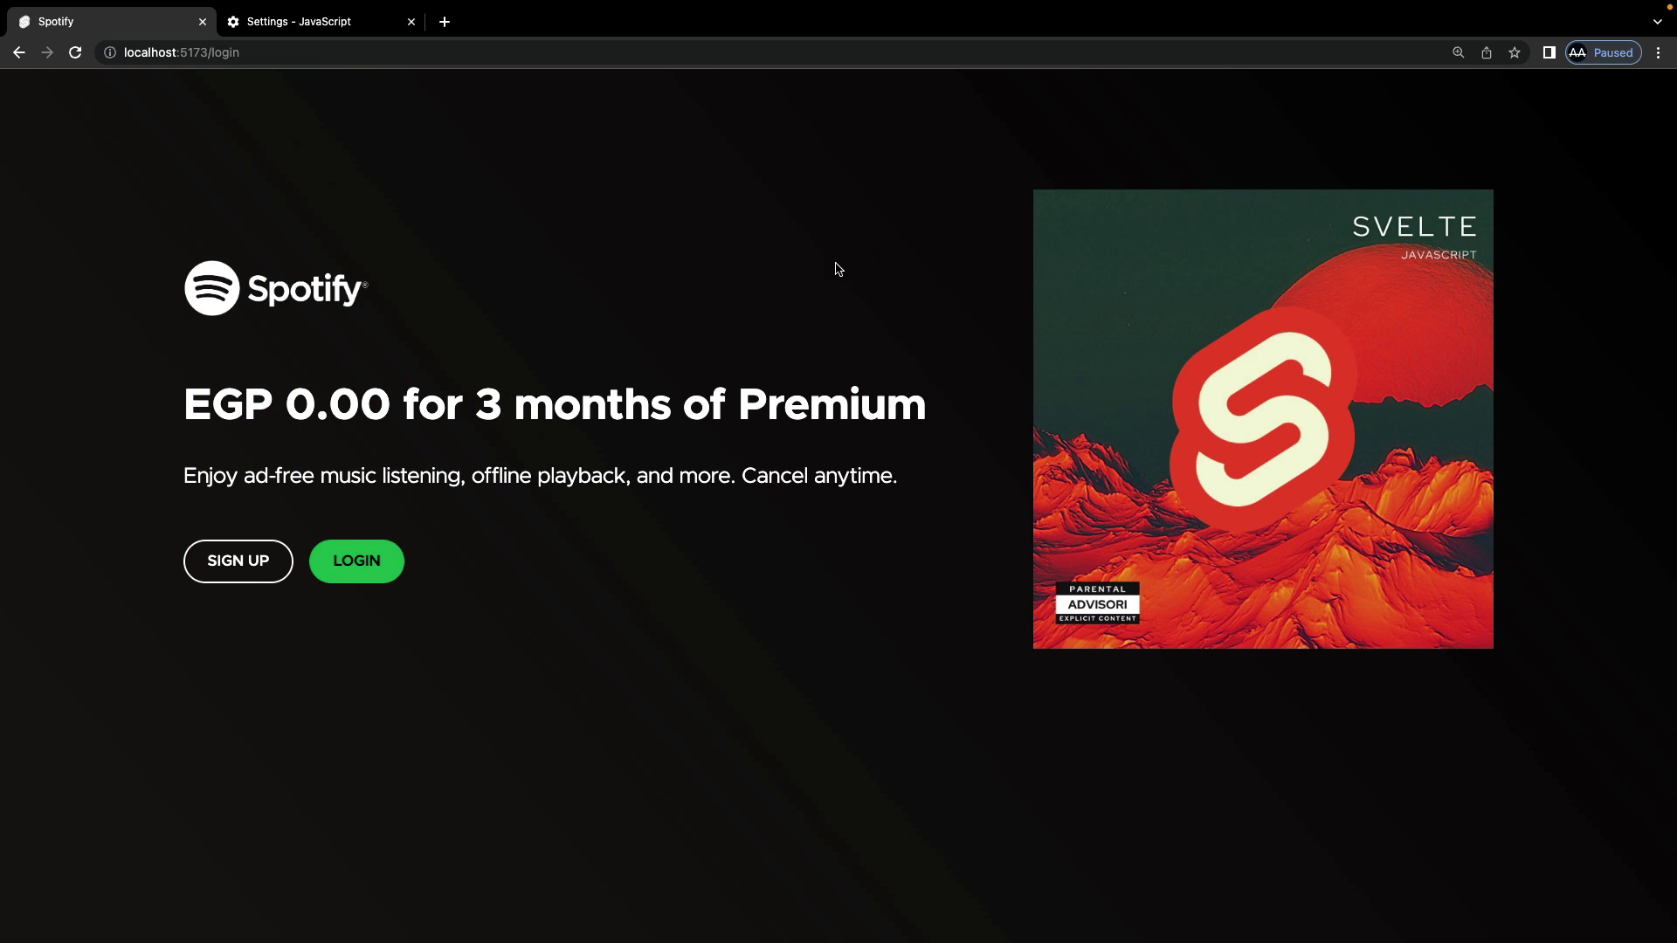
Step: Begin logging in with a Spotify account from the clone's green LOGIN button
click(355, 569)
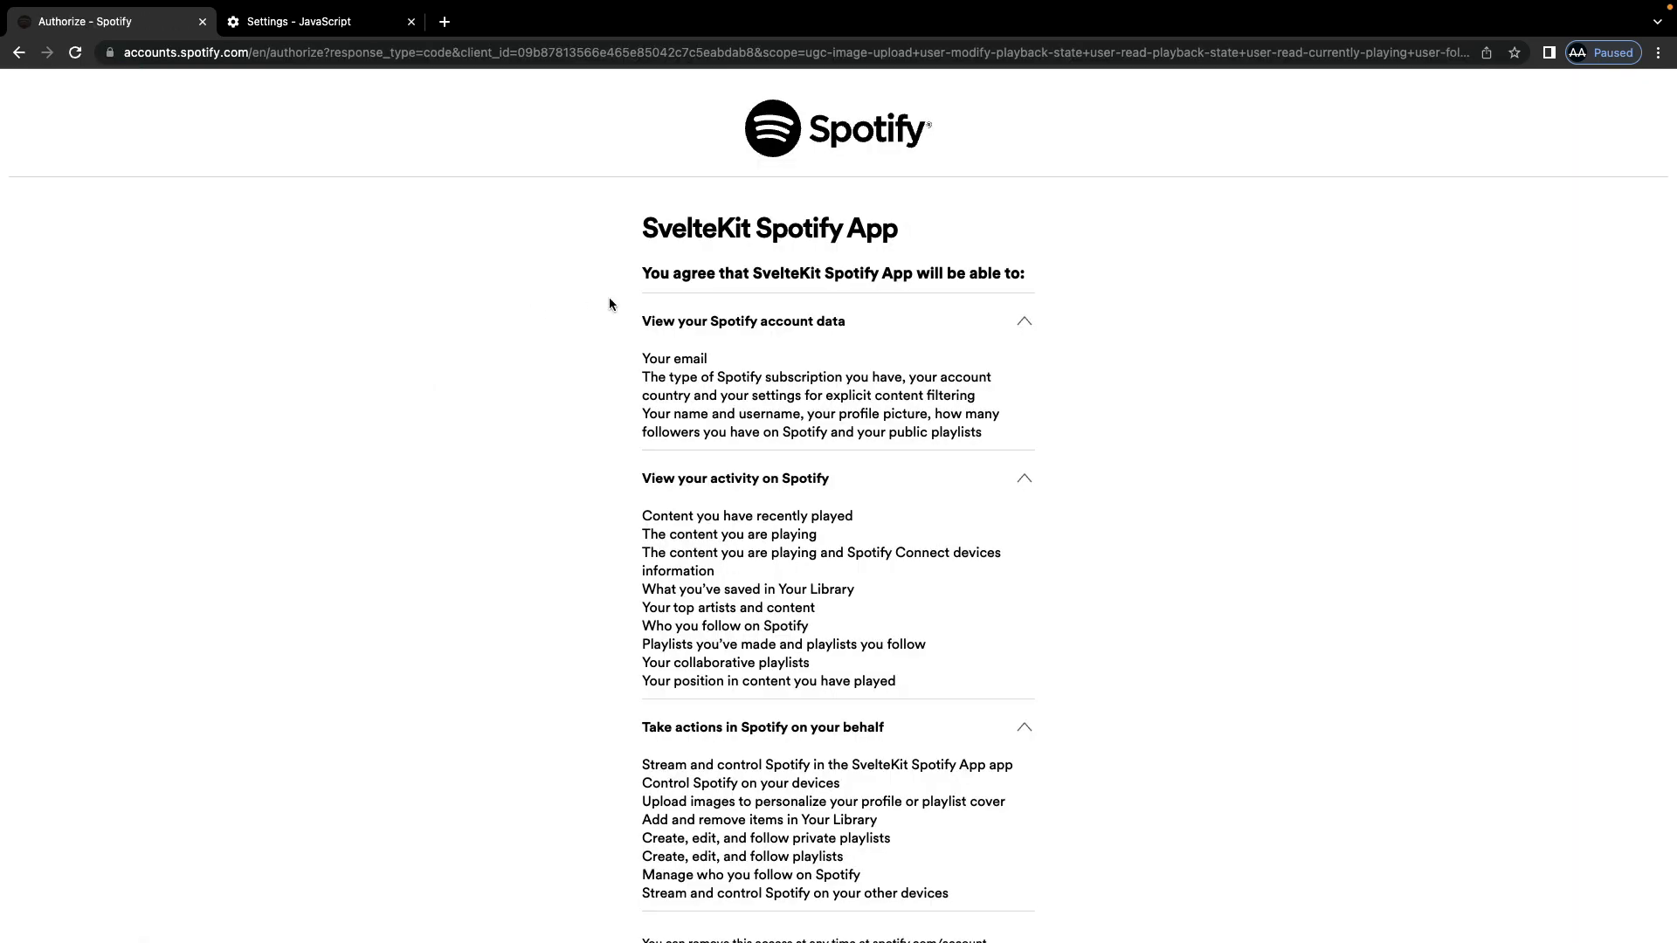
Step: Agree to the permissions the SvelteKit Spotify App requests on the consent page
scroll(609, 296, down, 5)
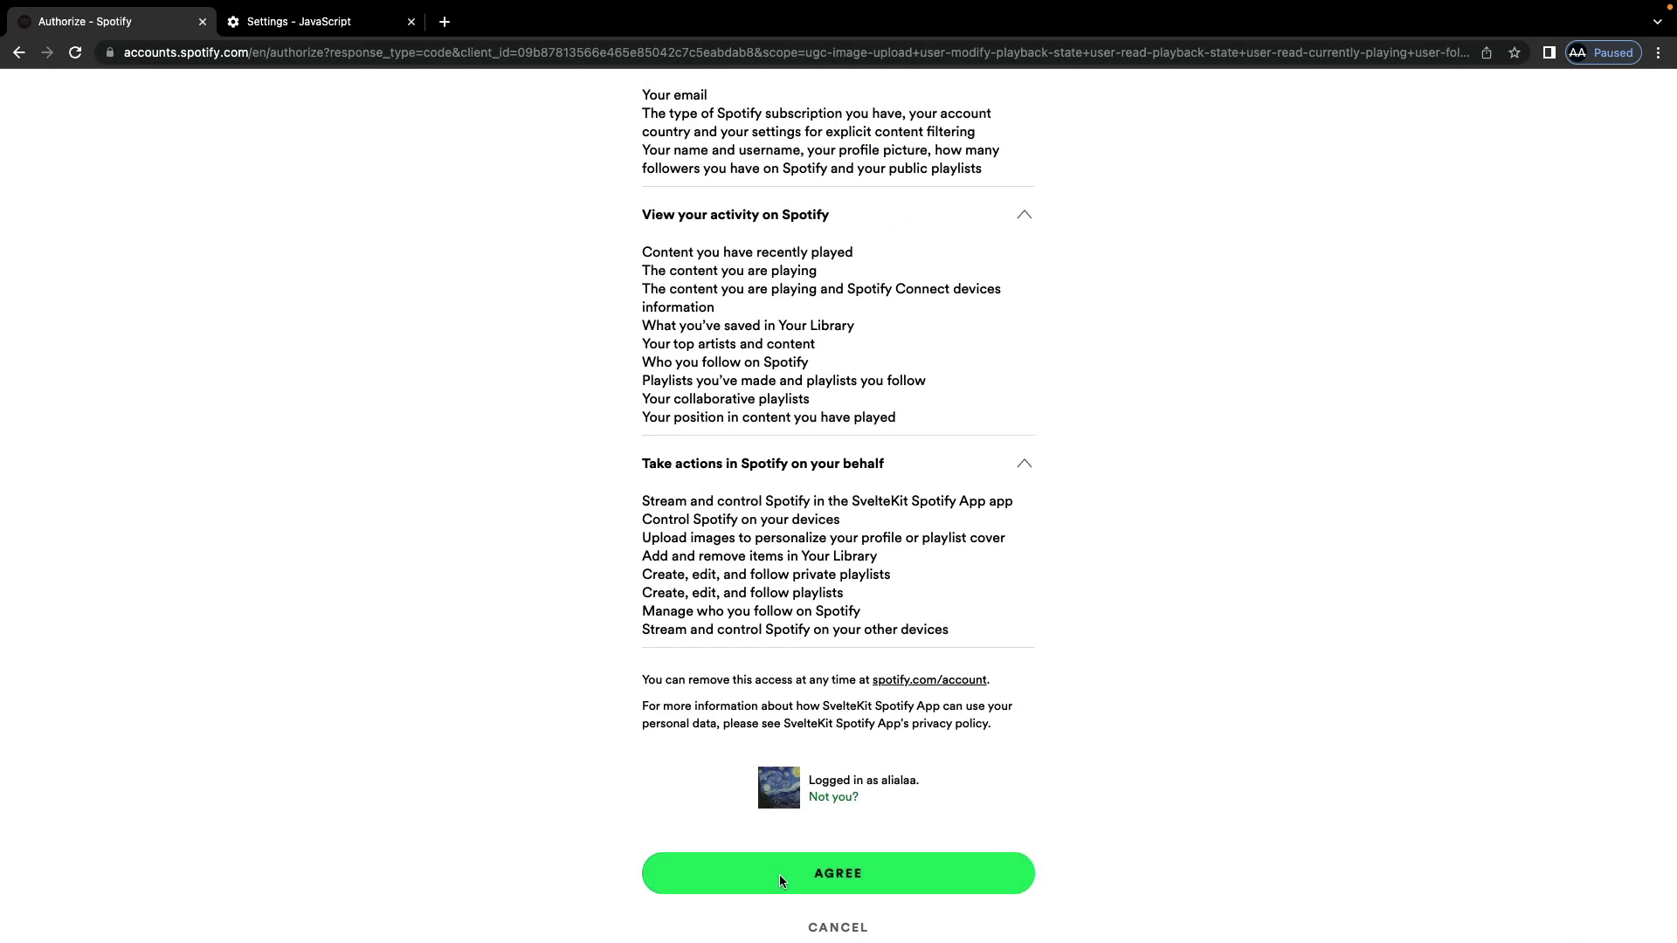
click(820, 875)
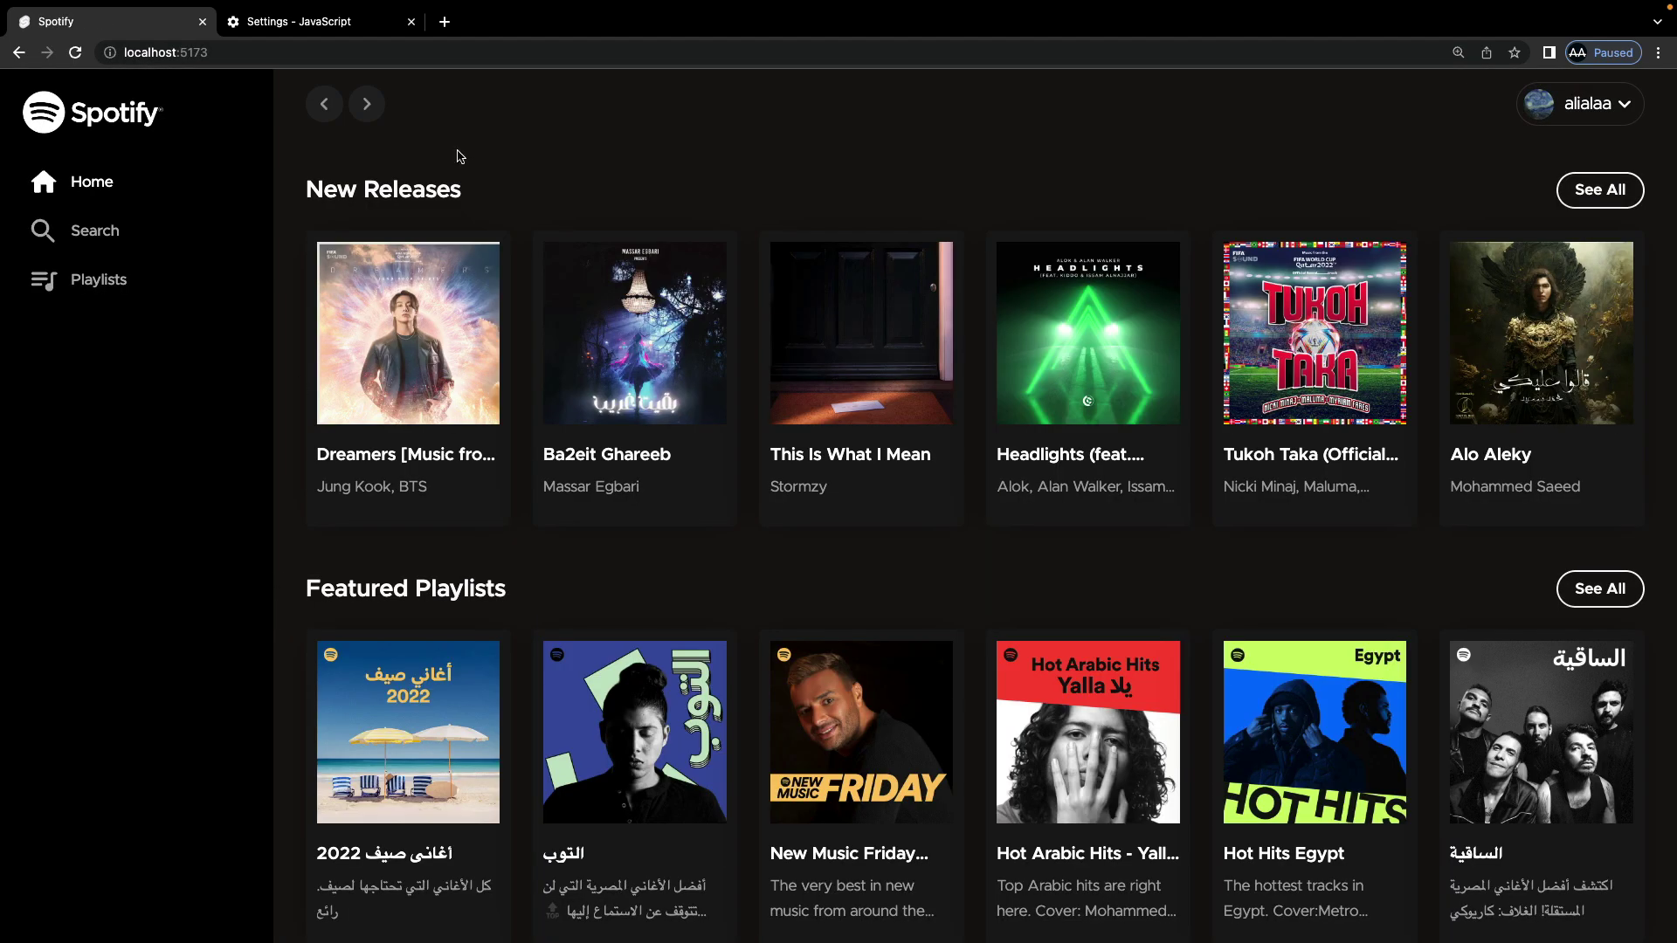
Step: Browse the Home rows, reload the page, and open the full New Releases list
scroll(302, 576, down, 3)
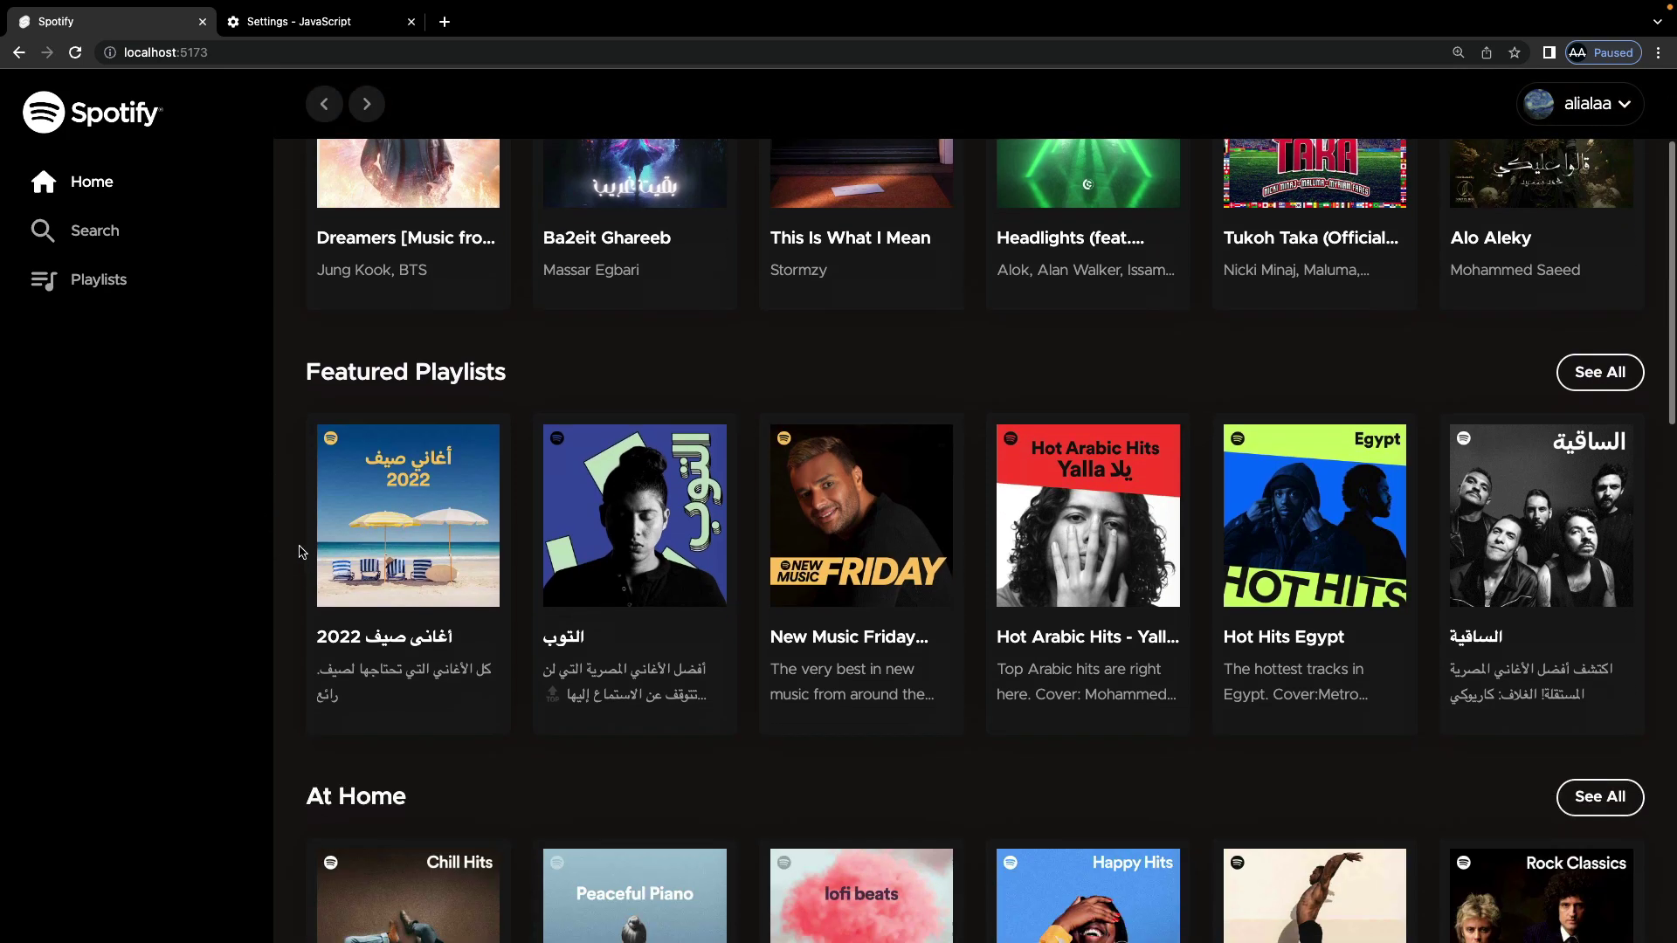
scroll(513, 359, down, 8)
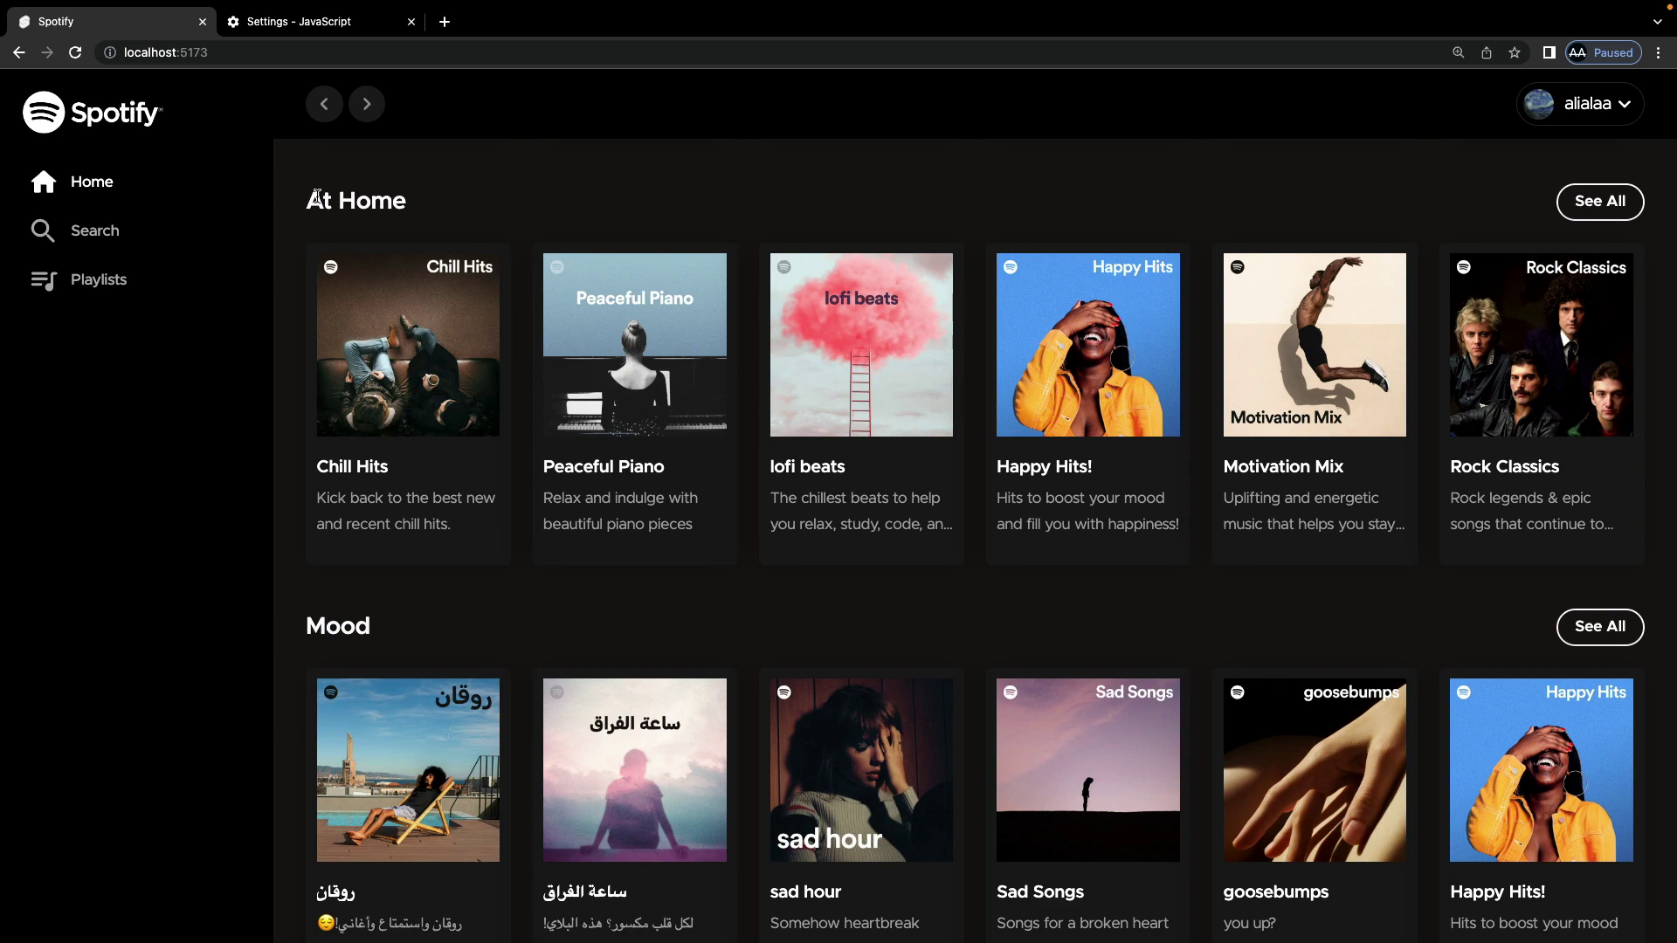
drag(315, 197, 436, 201)
scroll(401, 507, down, 3)
drag(327, 354, 528, 367)
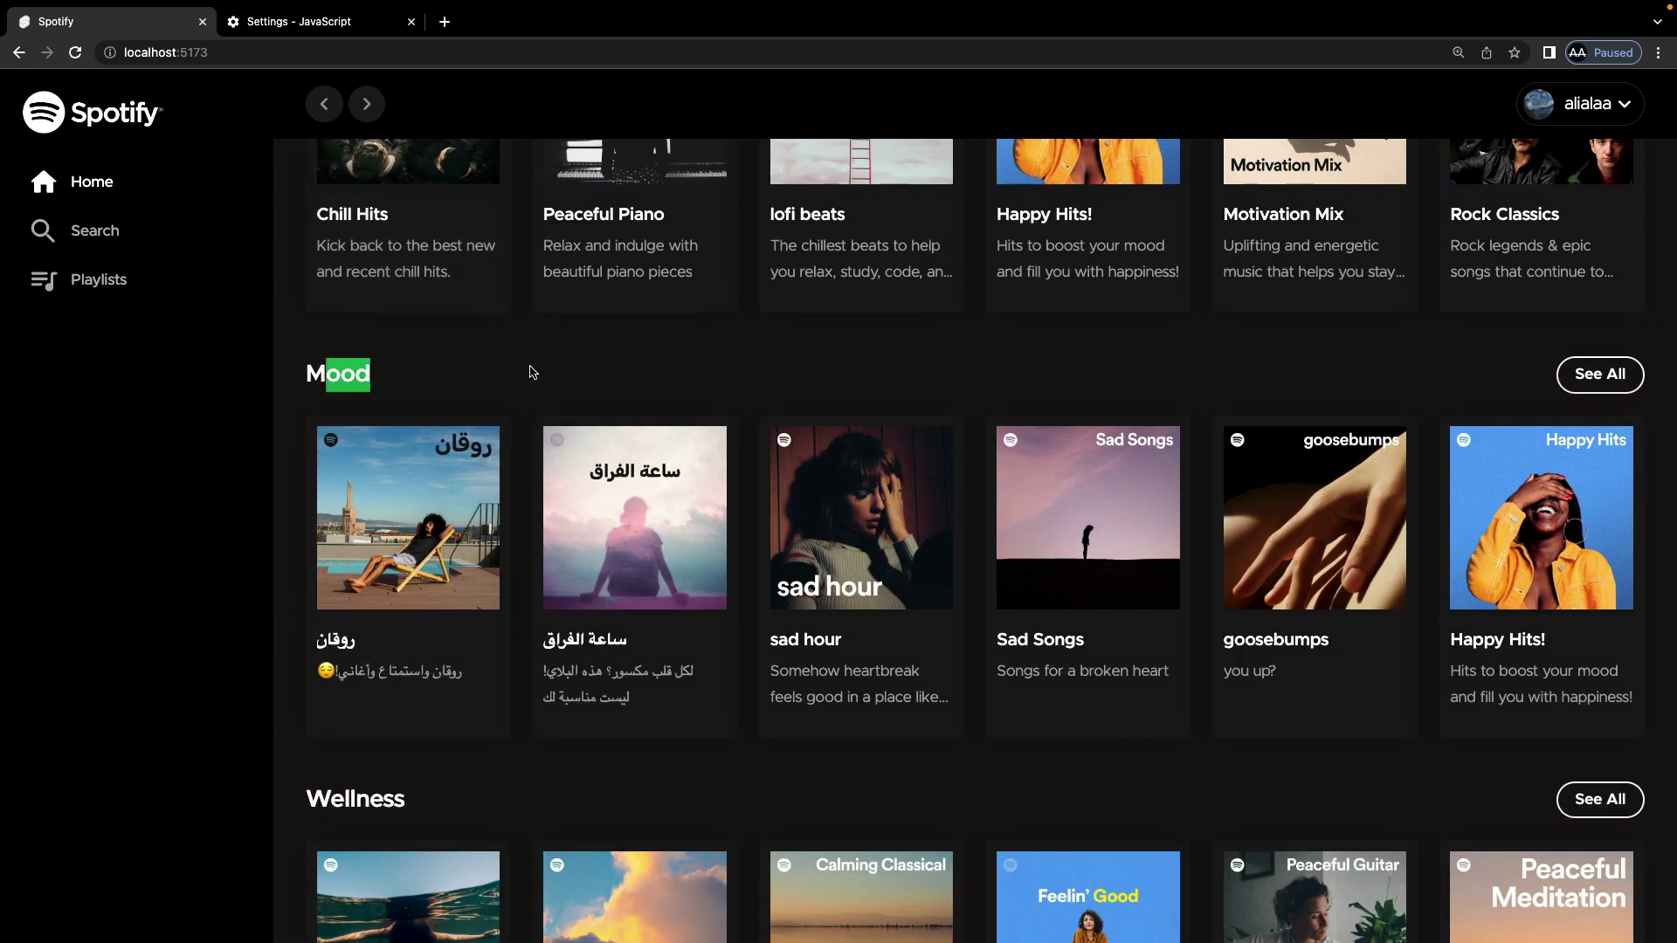
scroll(528, 367, down, 8)
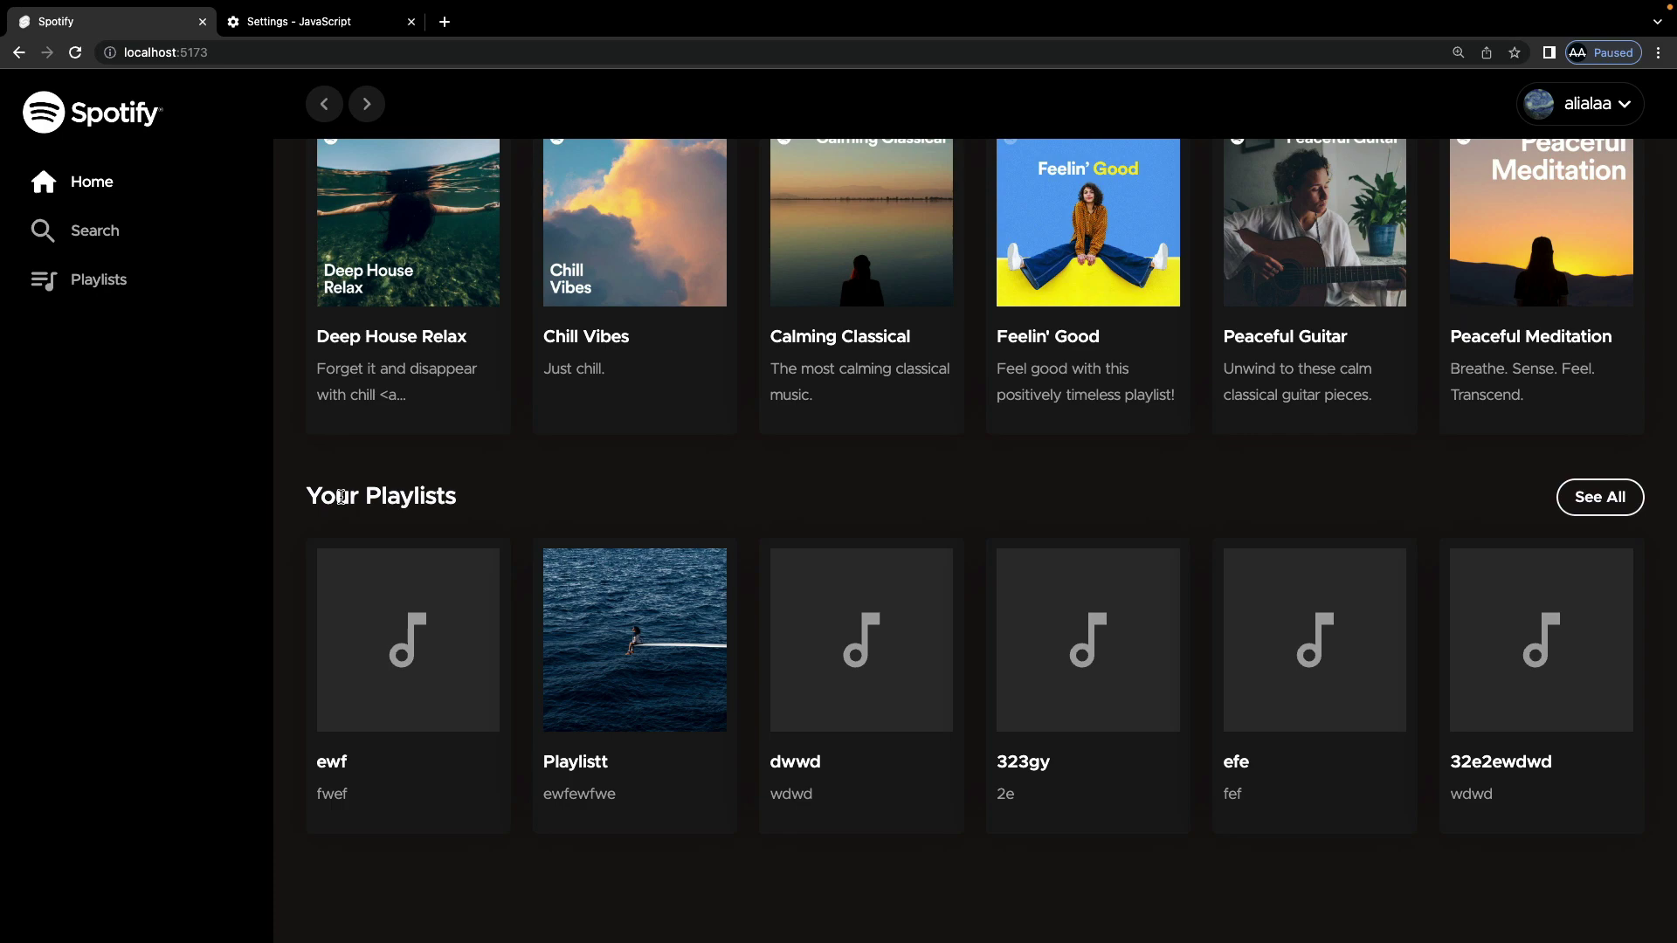
key(ctrl+r)
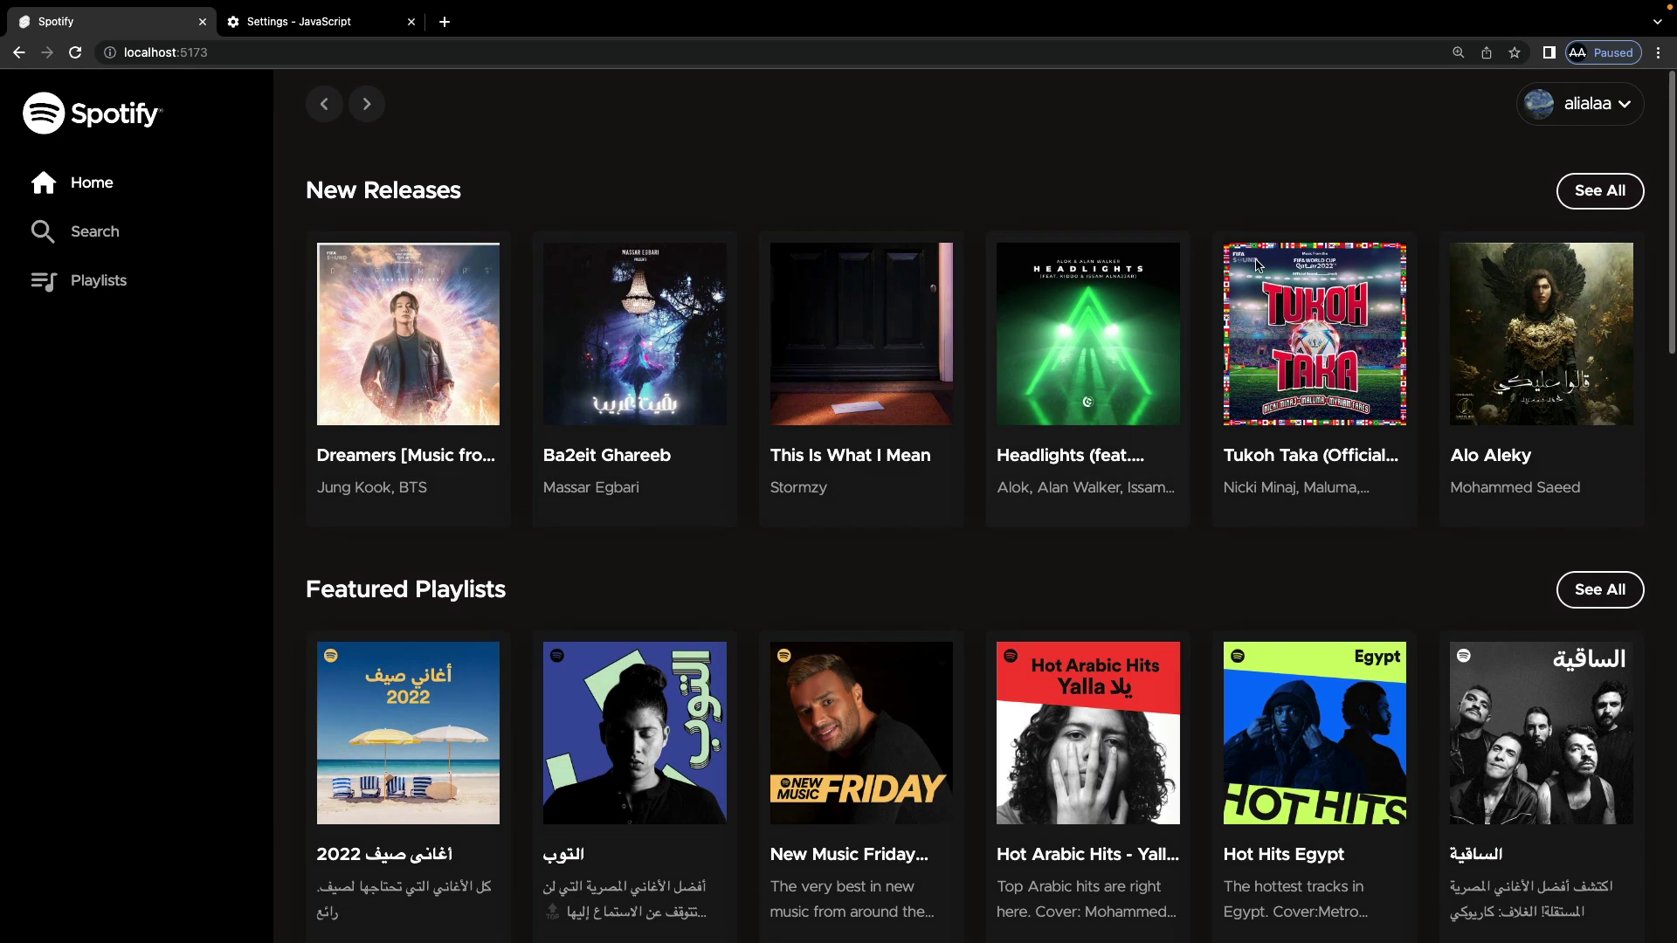
click(1600, 198)
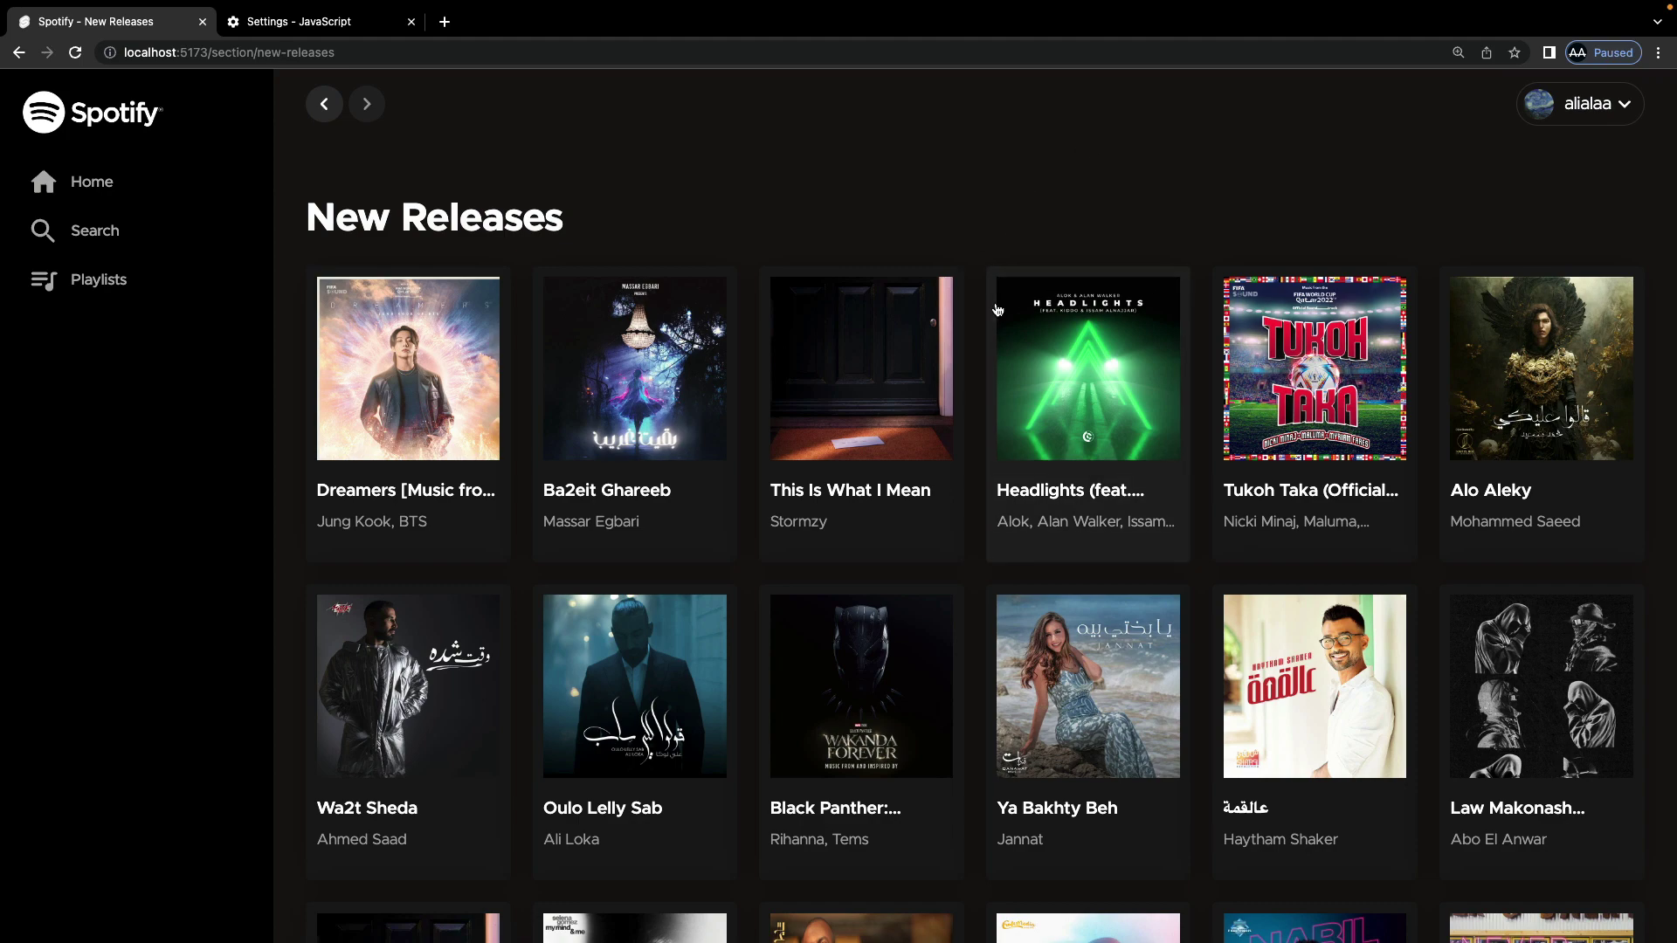
Step: Load two more batches of new releases with Load More
scroll(996, 310, down, 6)
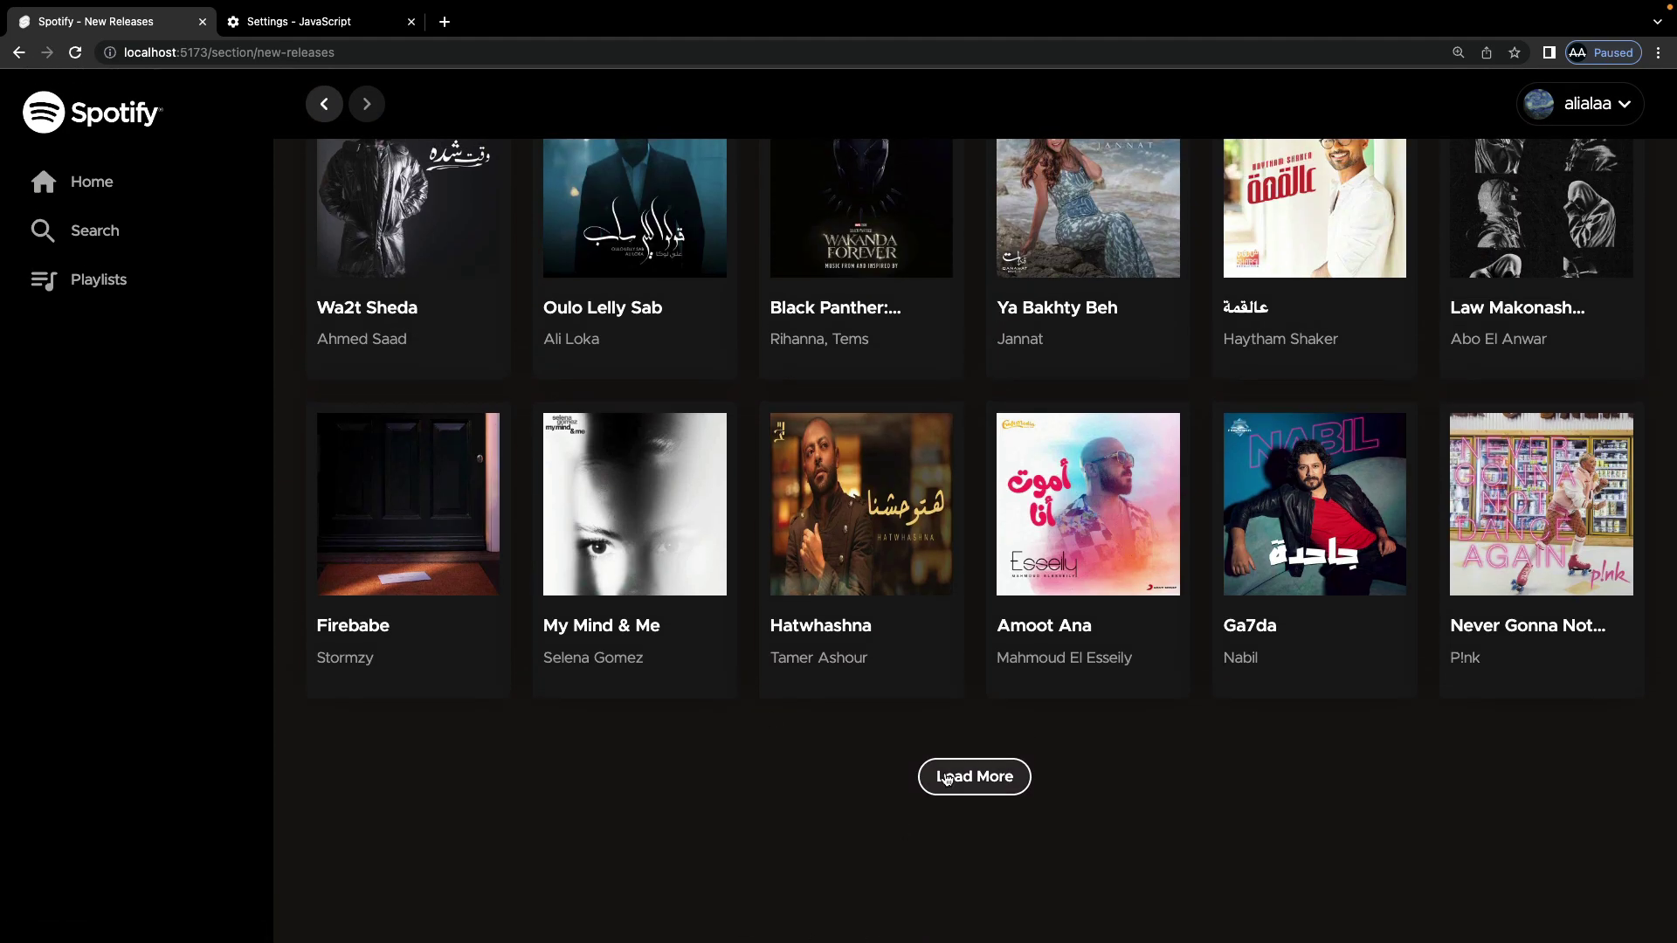
click(959, 775)
scroll(946, 780, down, 5)
scroll(946, 780, down, 6)
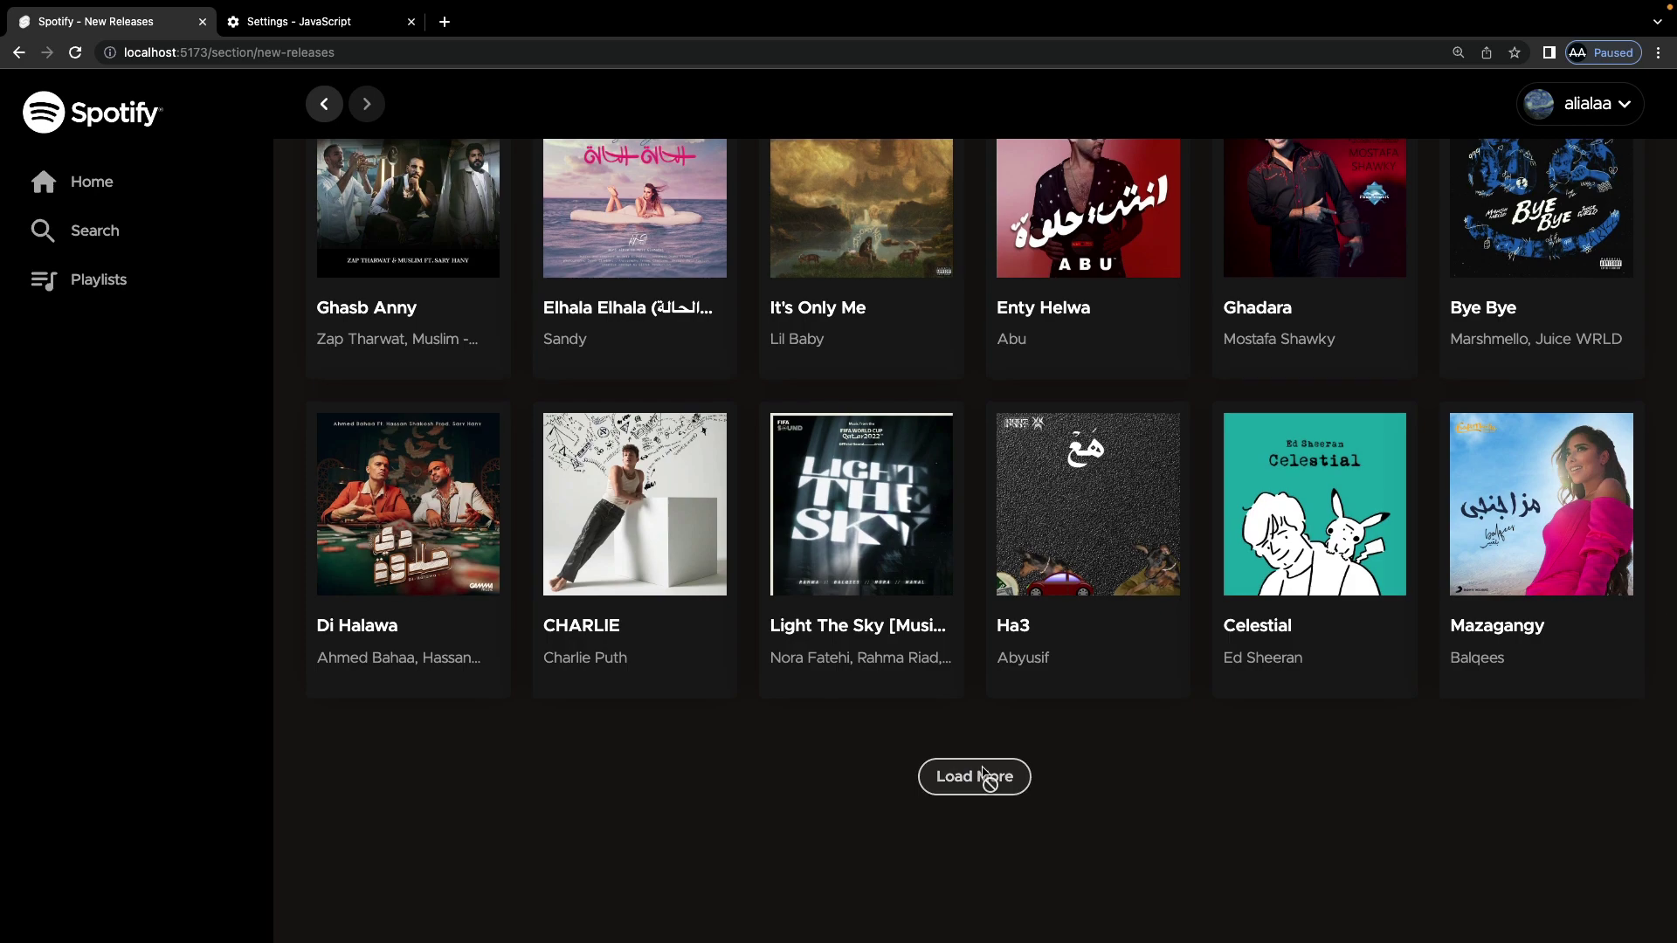
click(980, 774)
scroll(984, 775, down, 5)
scroll(830, 215, up, 20)
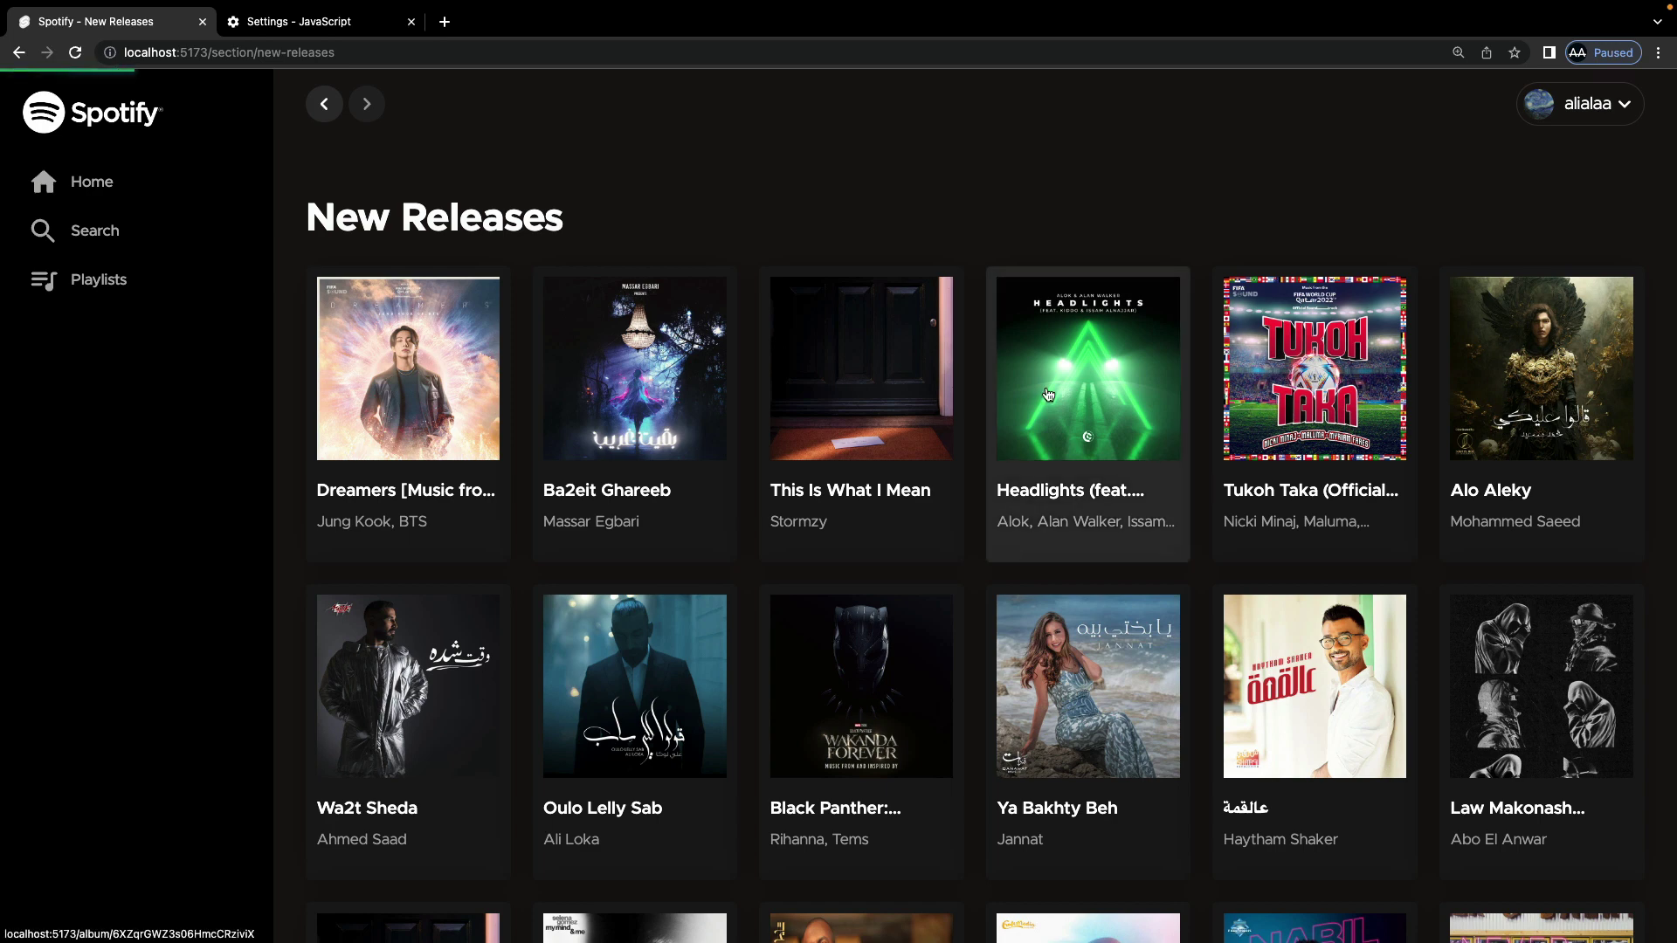
Step: Visit the Headlights and Ba2eit Ghareeb album pages, returning to New Releases after each
click(1051, 393)
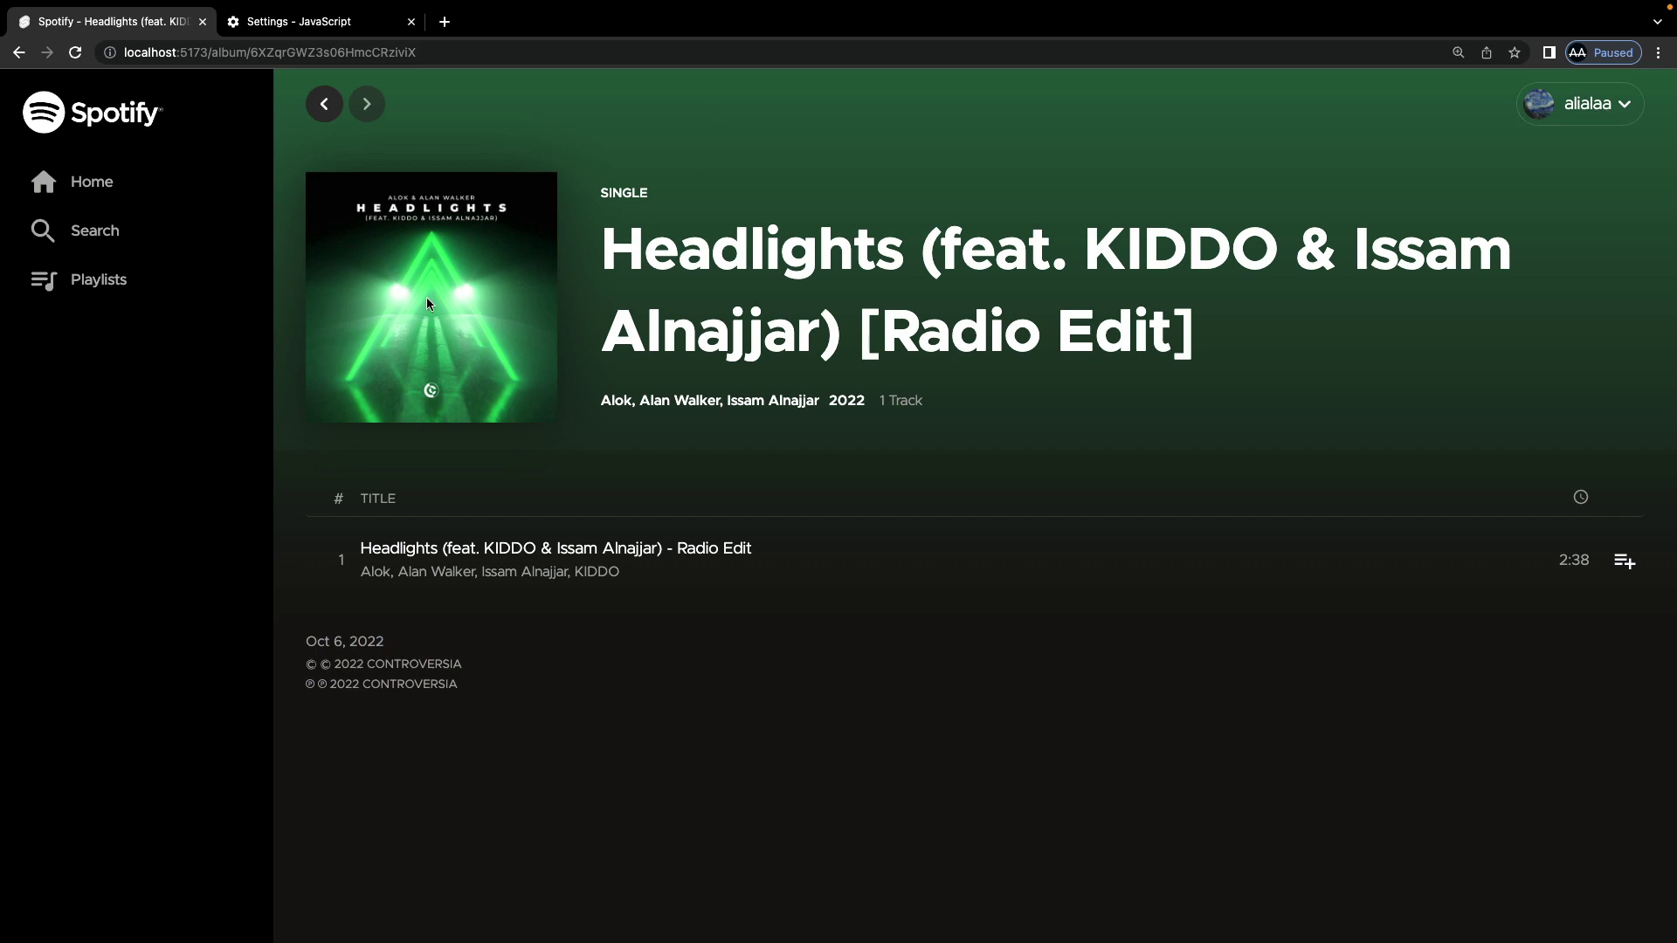
click(326, 108)
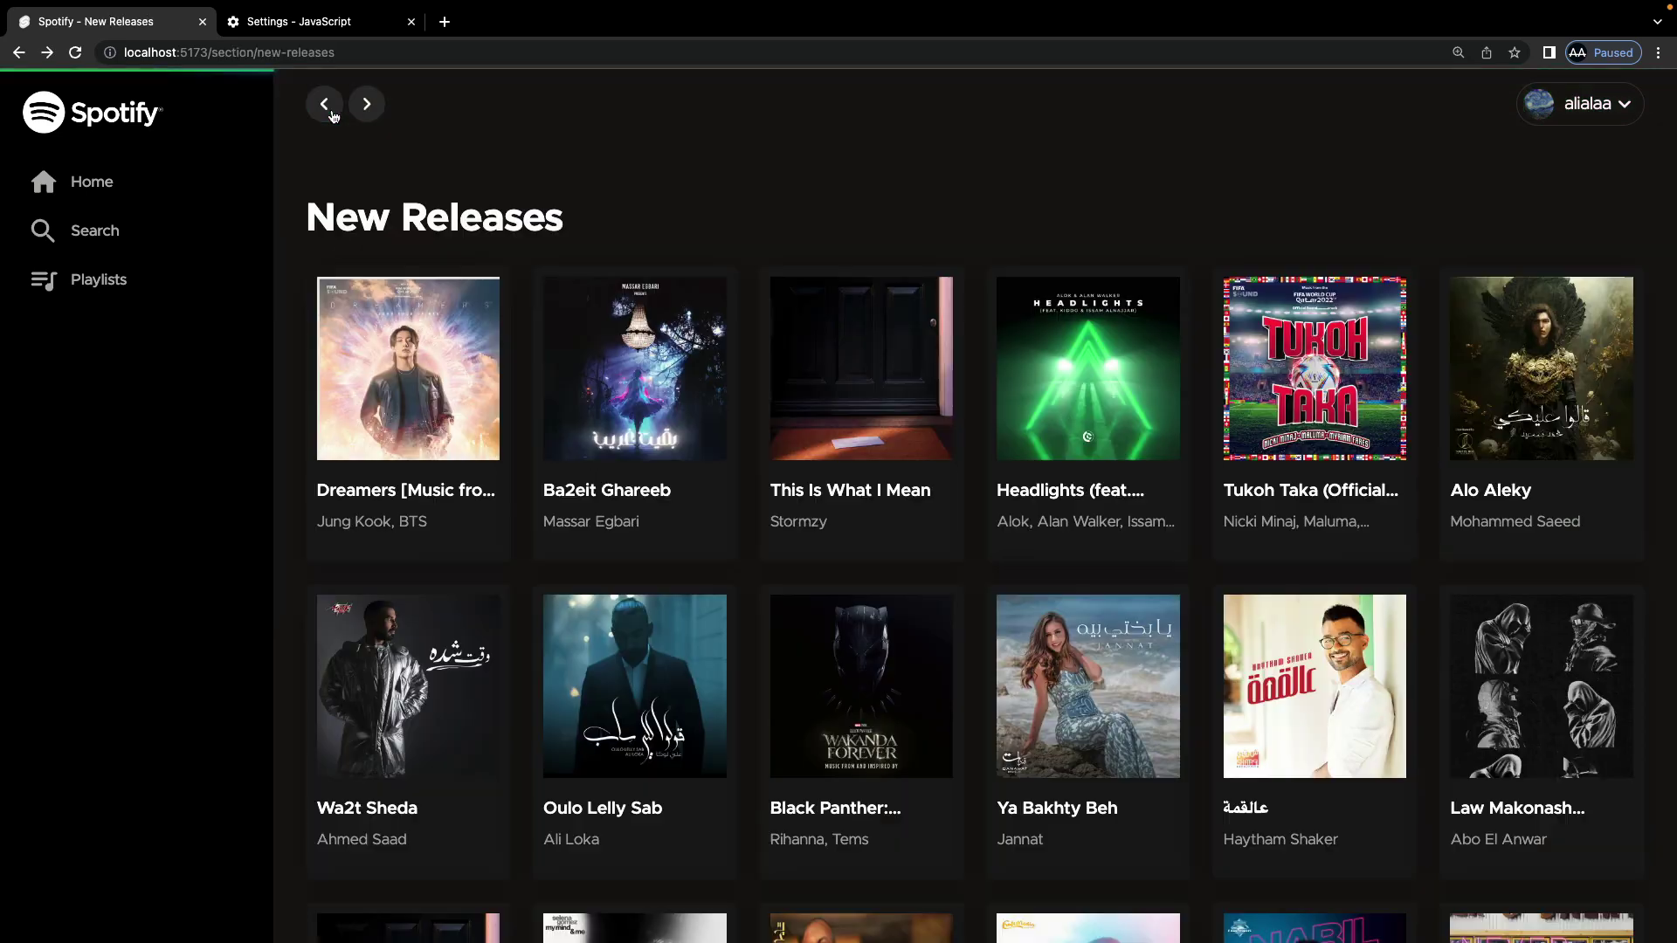
click(684, 416)
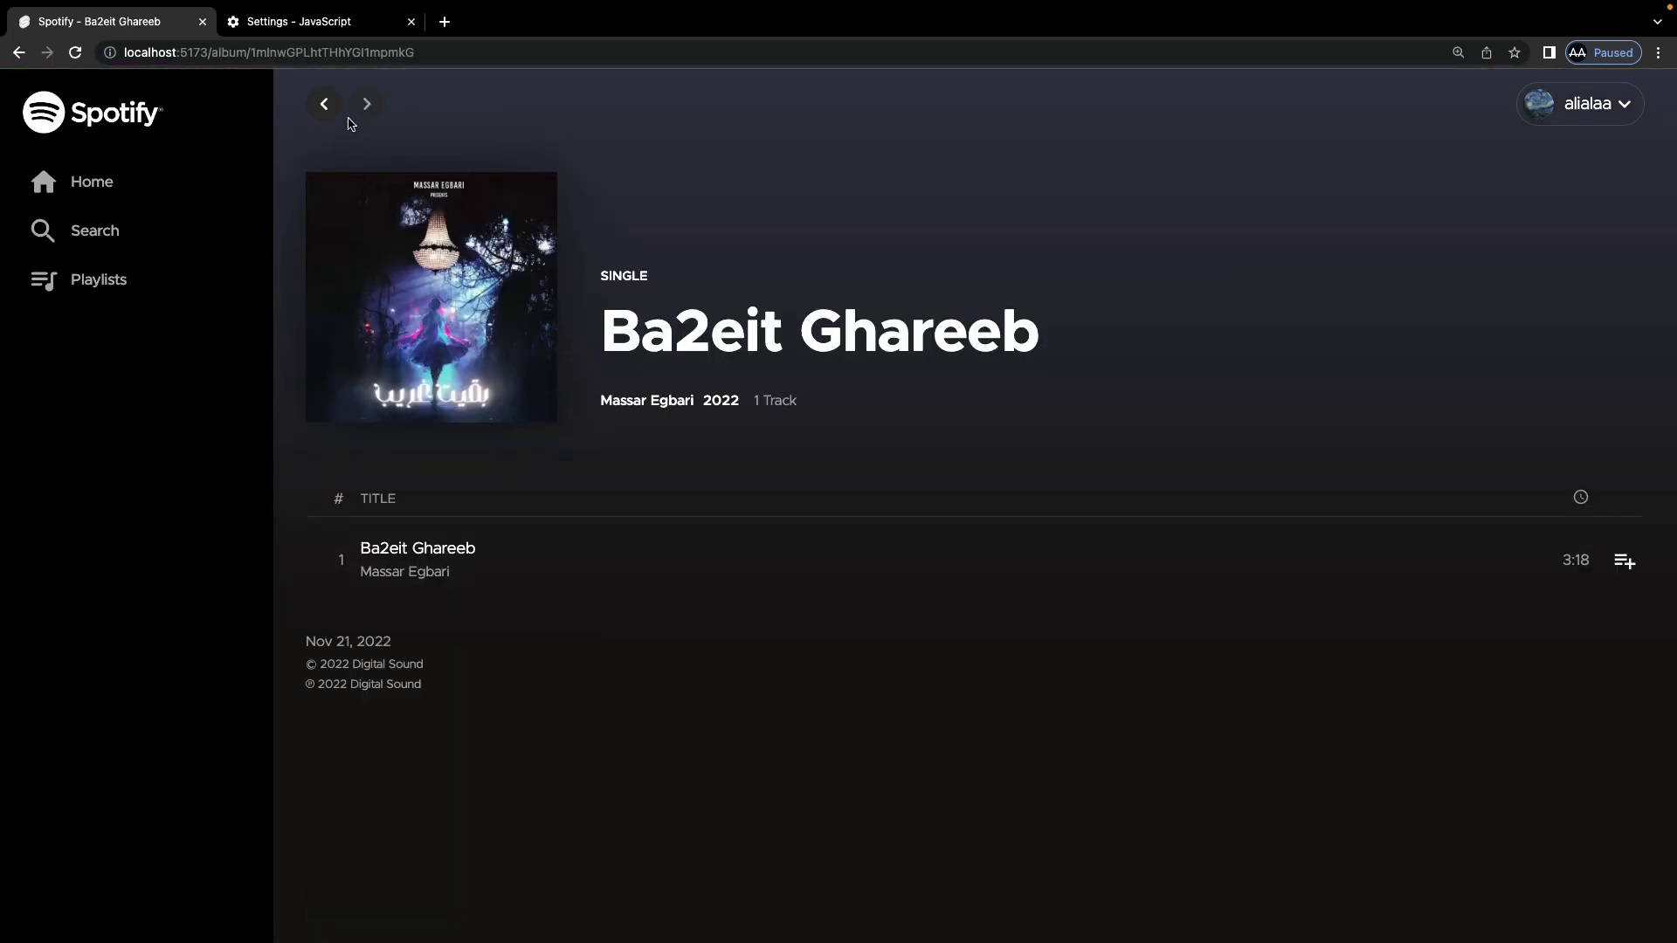
click(325, 108)
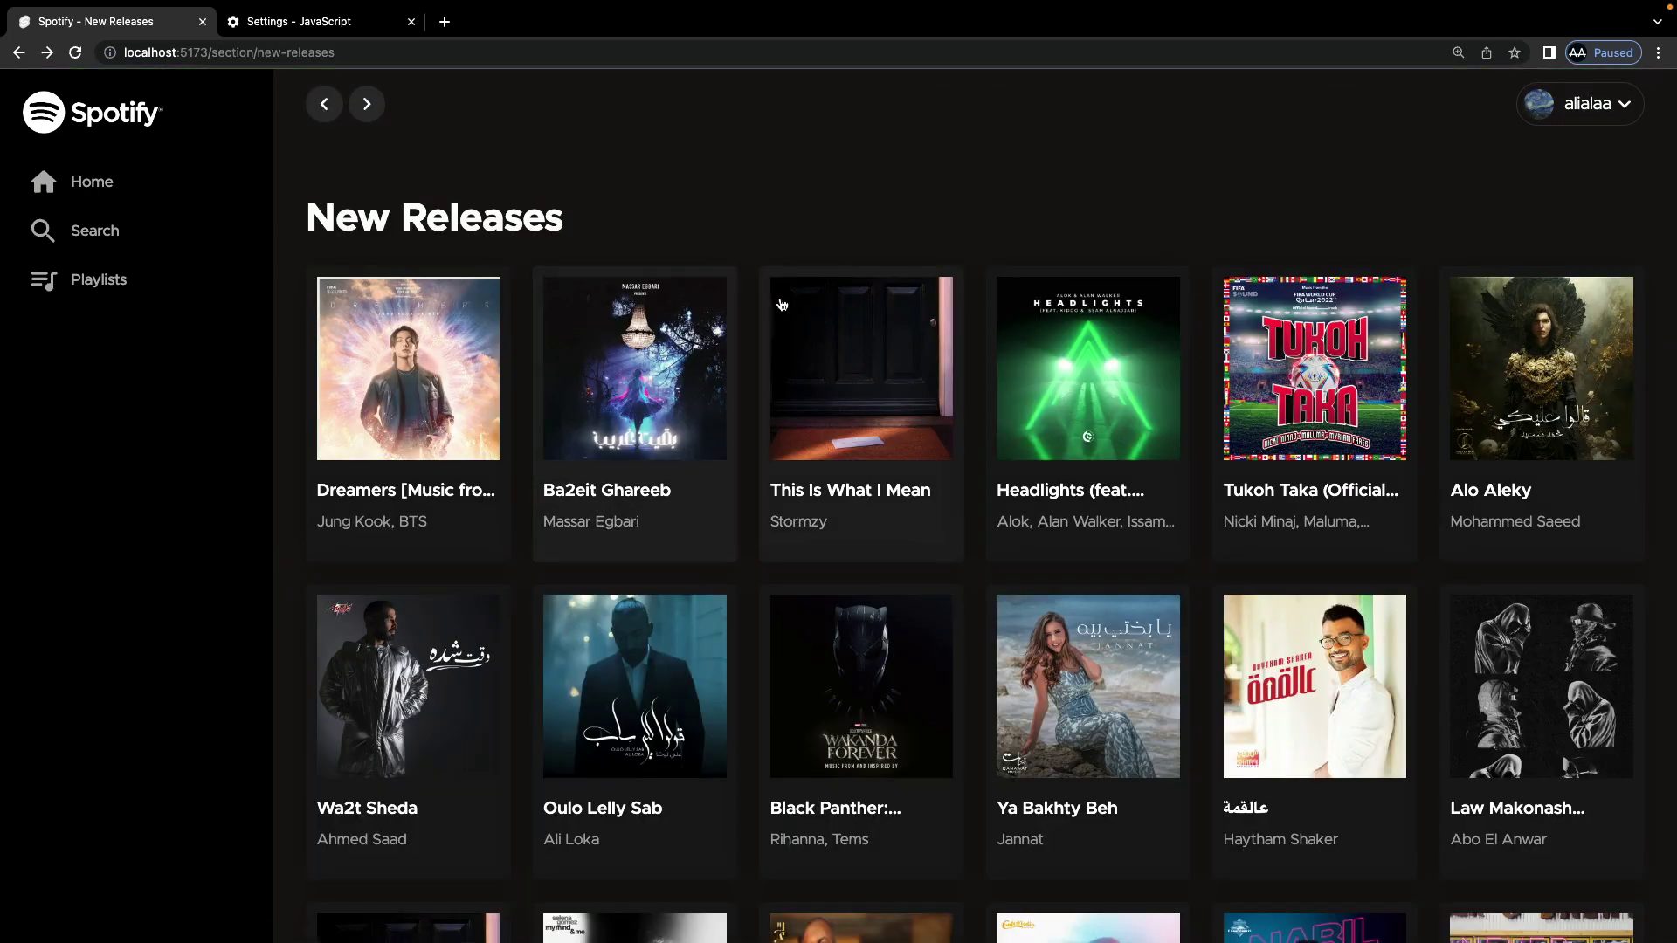
Step: Open the This Is What I Mean album and play Fire + Water, then This Is What I Mean
click(893, 387)
scroll(880, 384, down, 5)
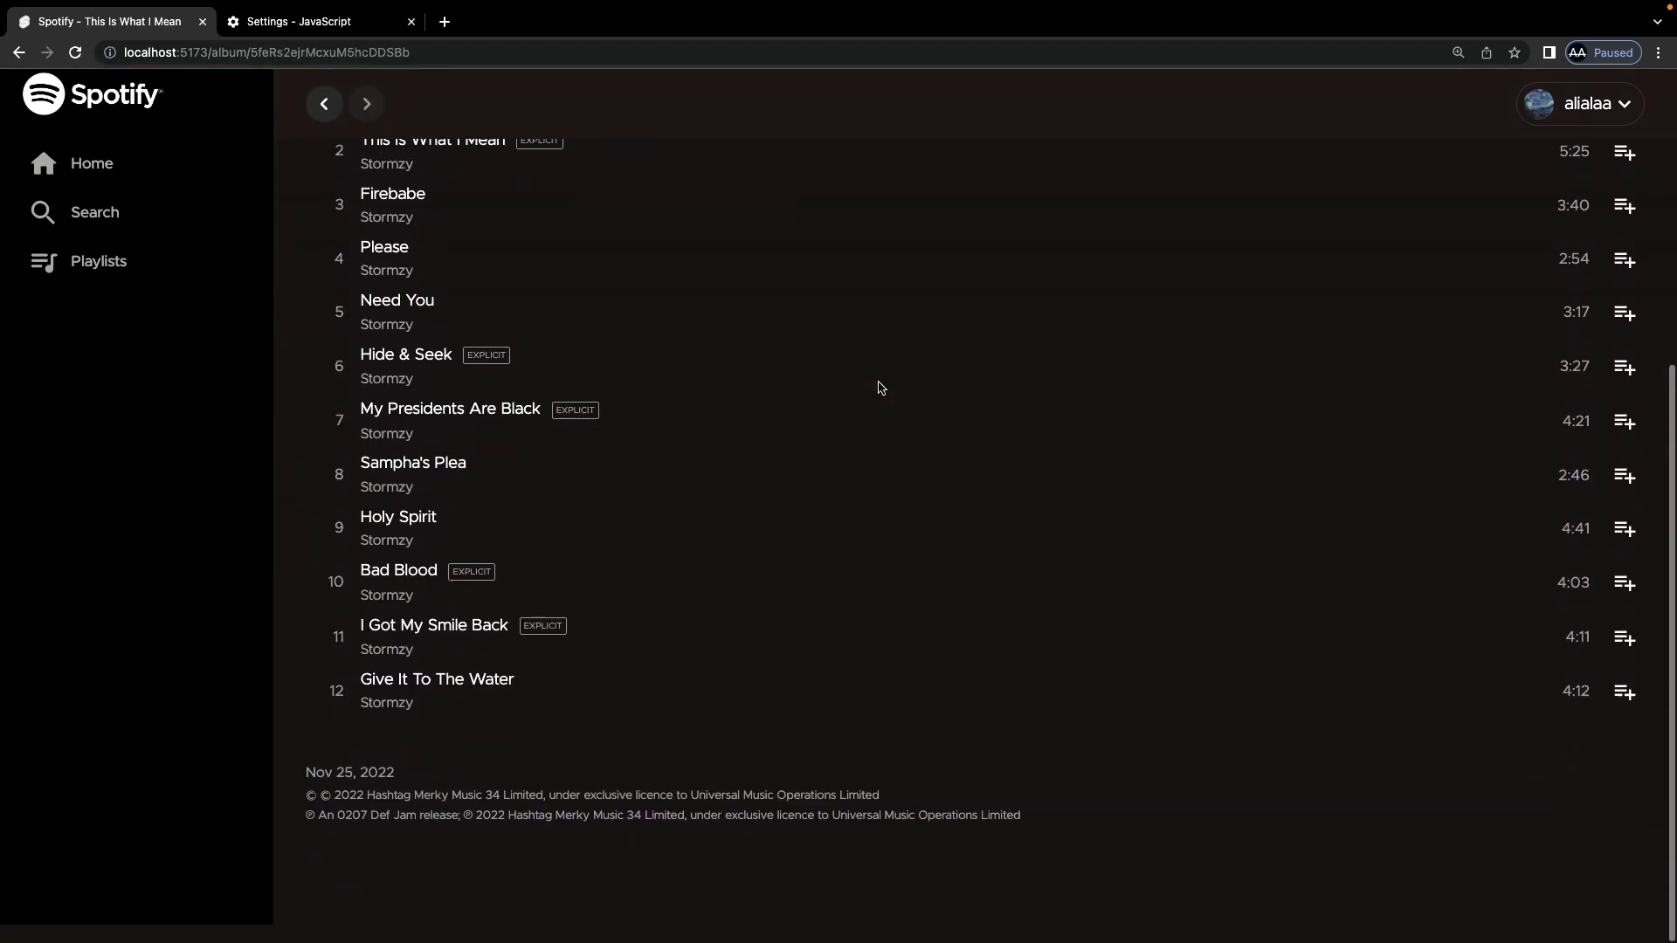
scroll(880, 388, up, 5)
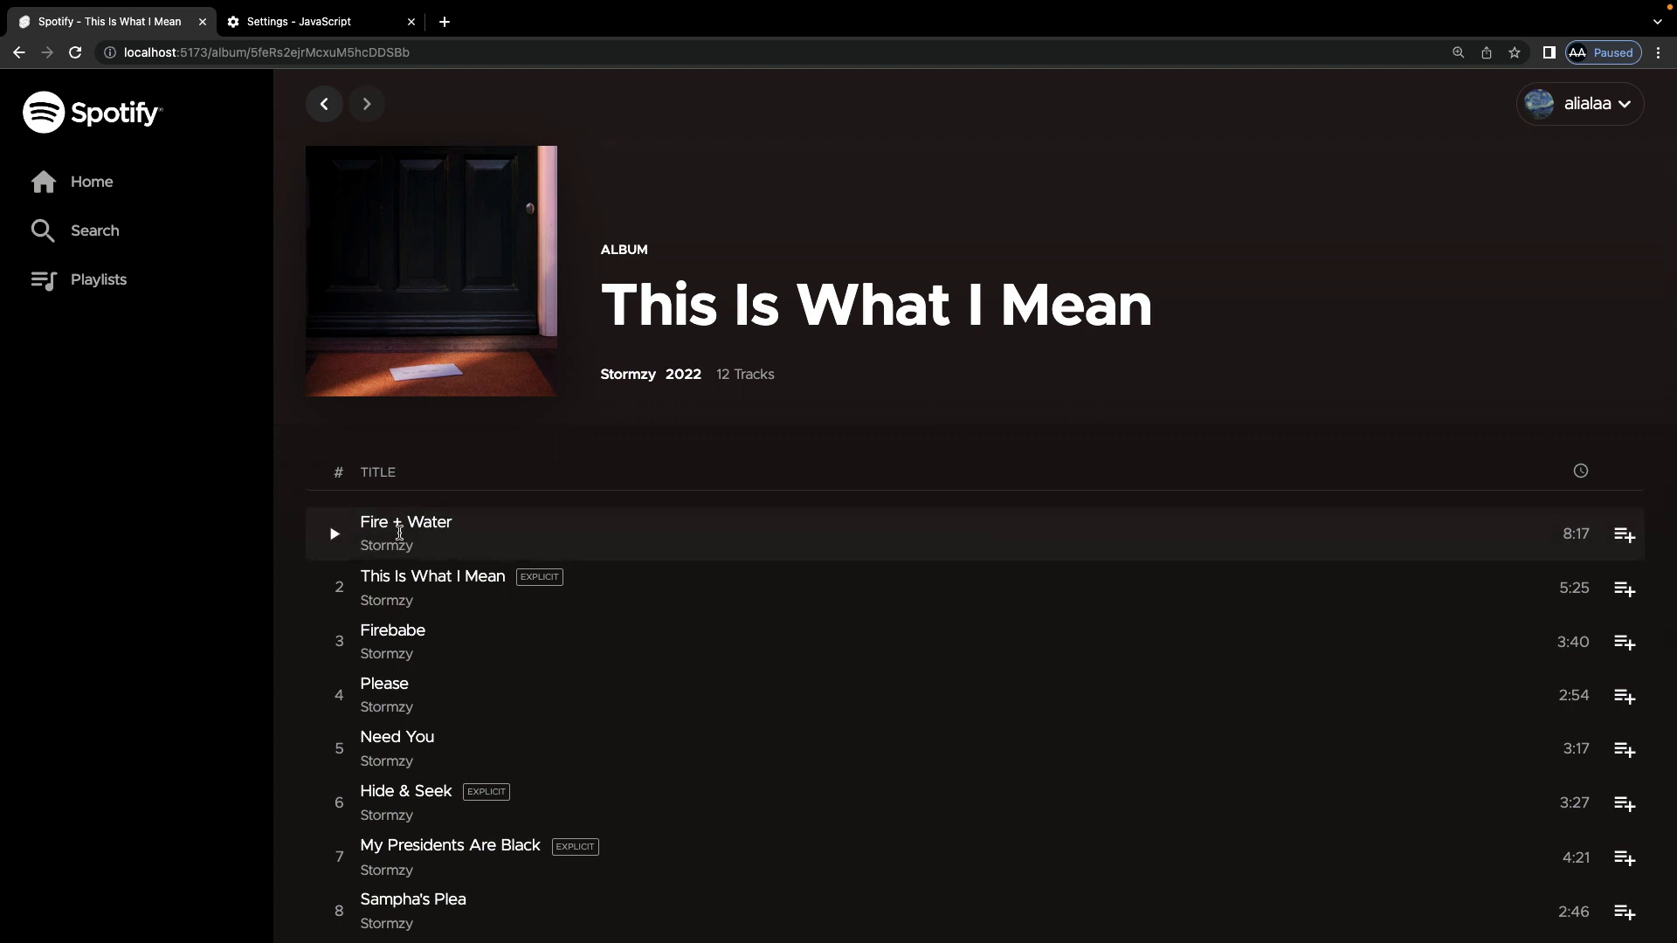
click(332, 535)
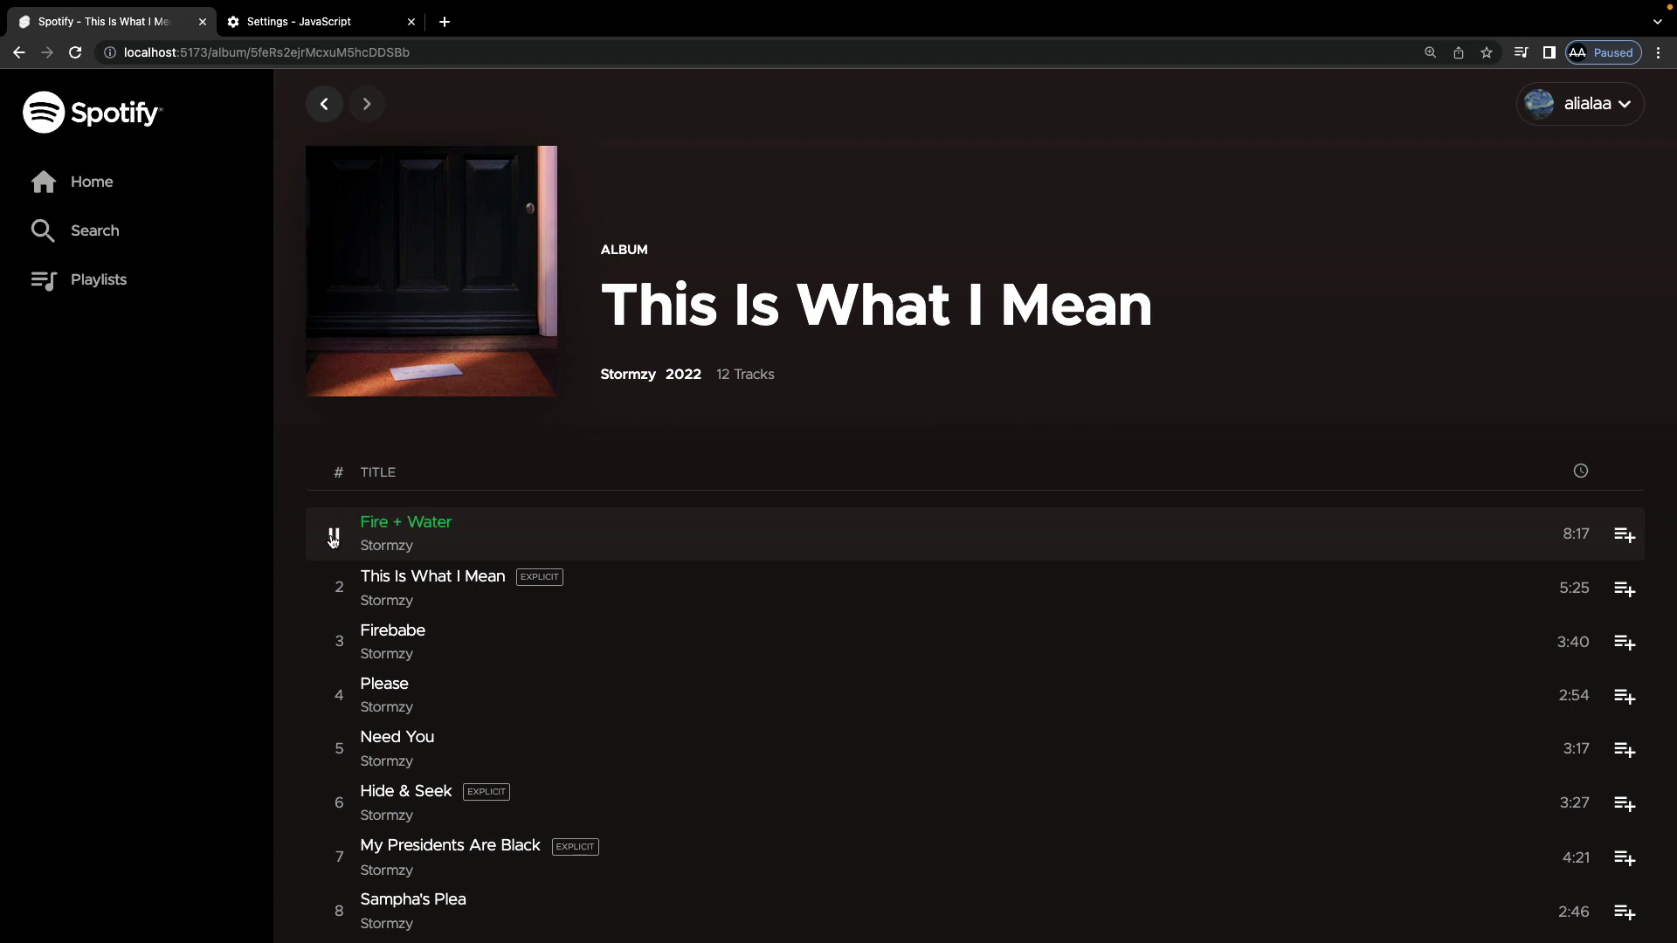
click(336, 590)
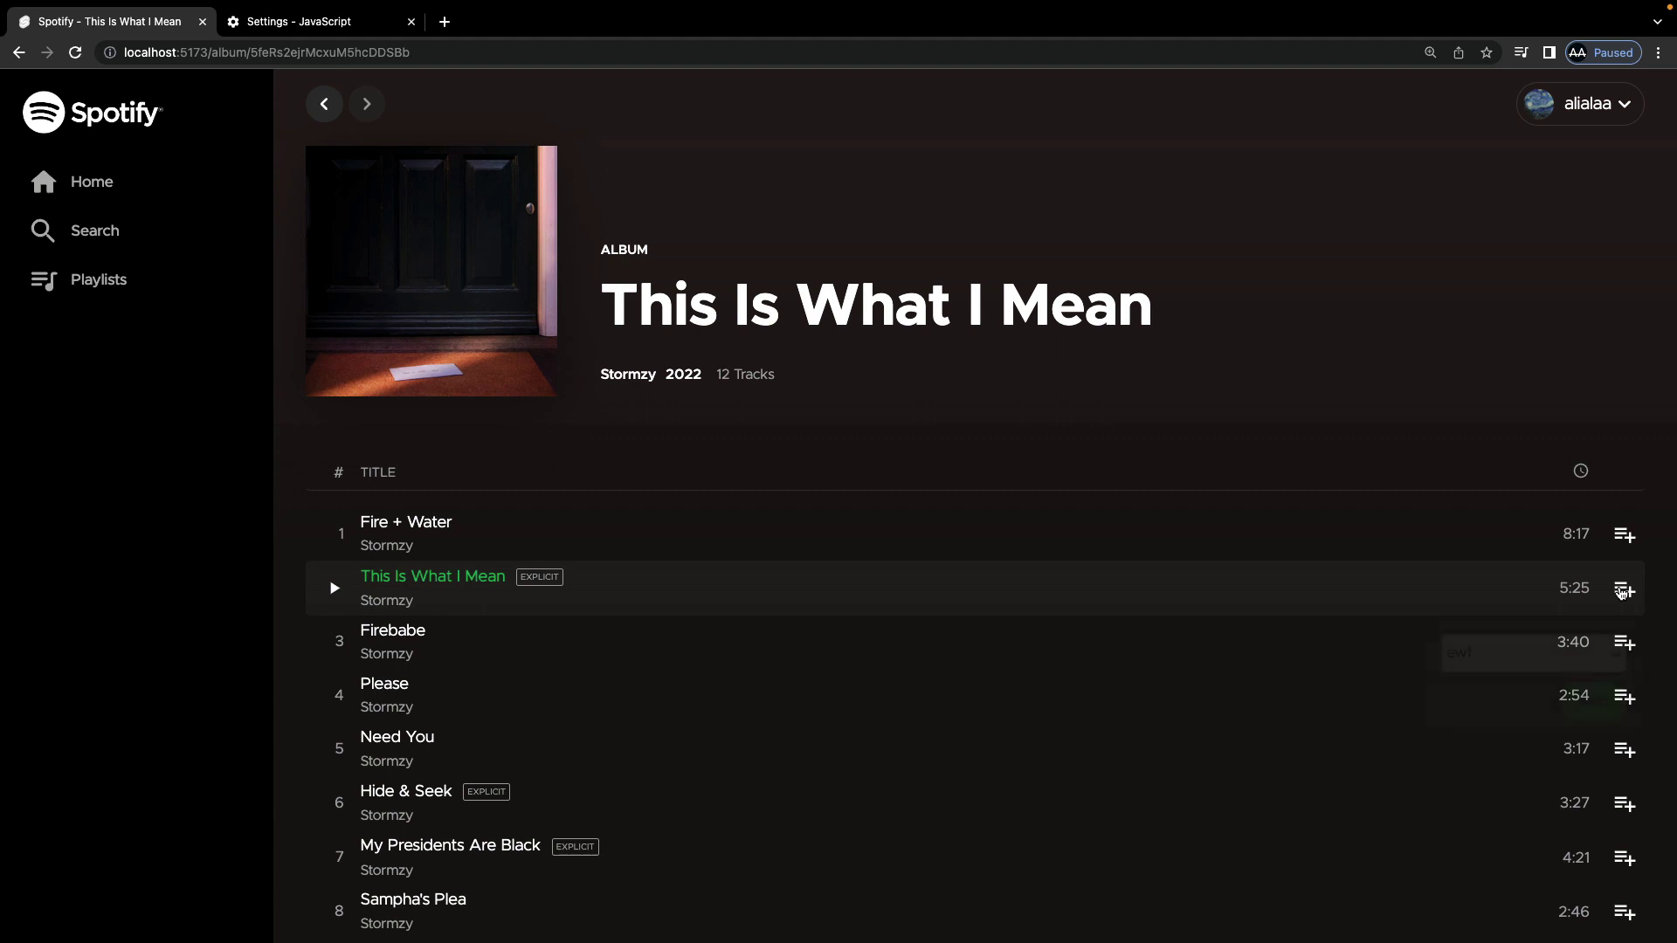
Step: Open the track's add-to-playlist popup with ewf as target, then go to Search
click(1623, 591)
click(1553, 668)
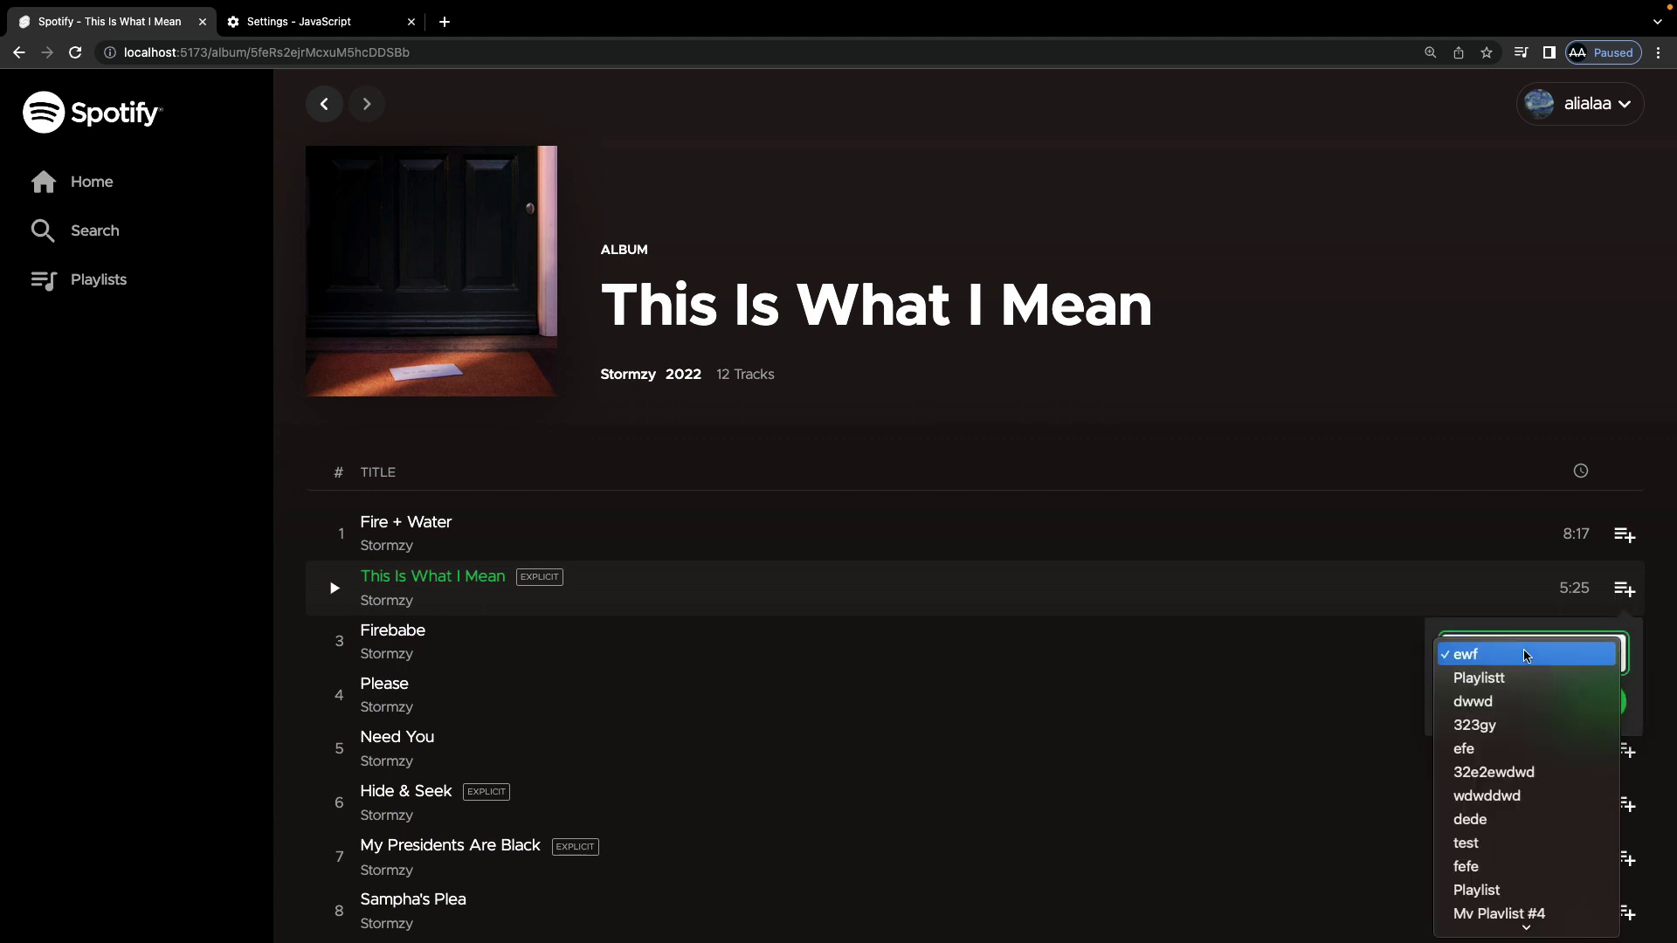
click(1443, 618)
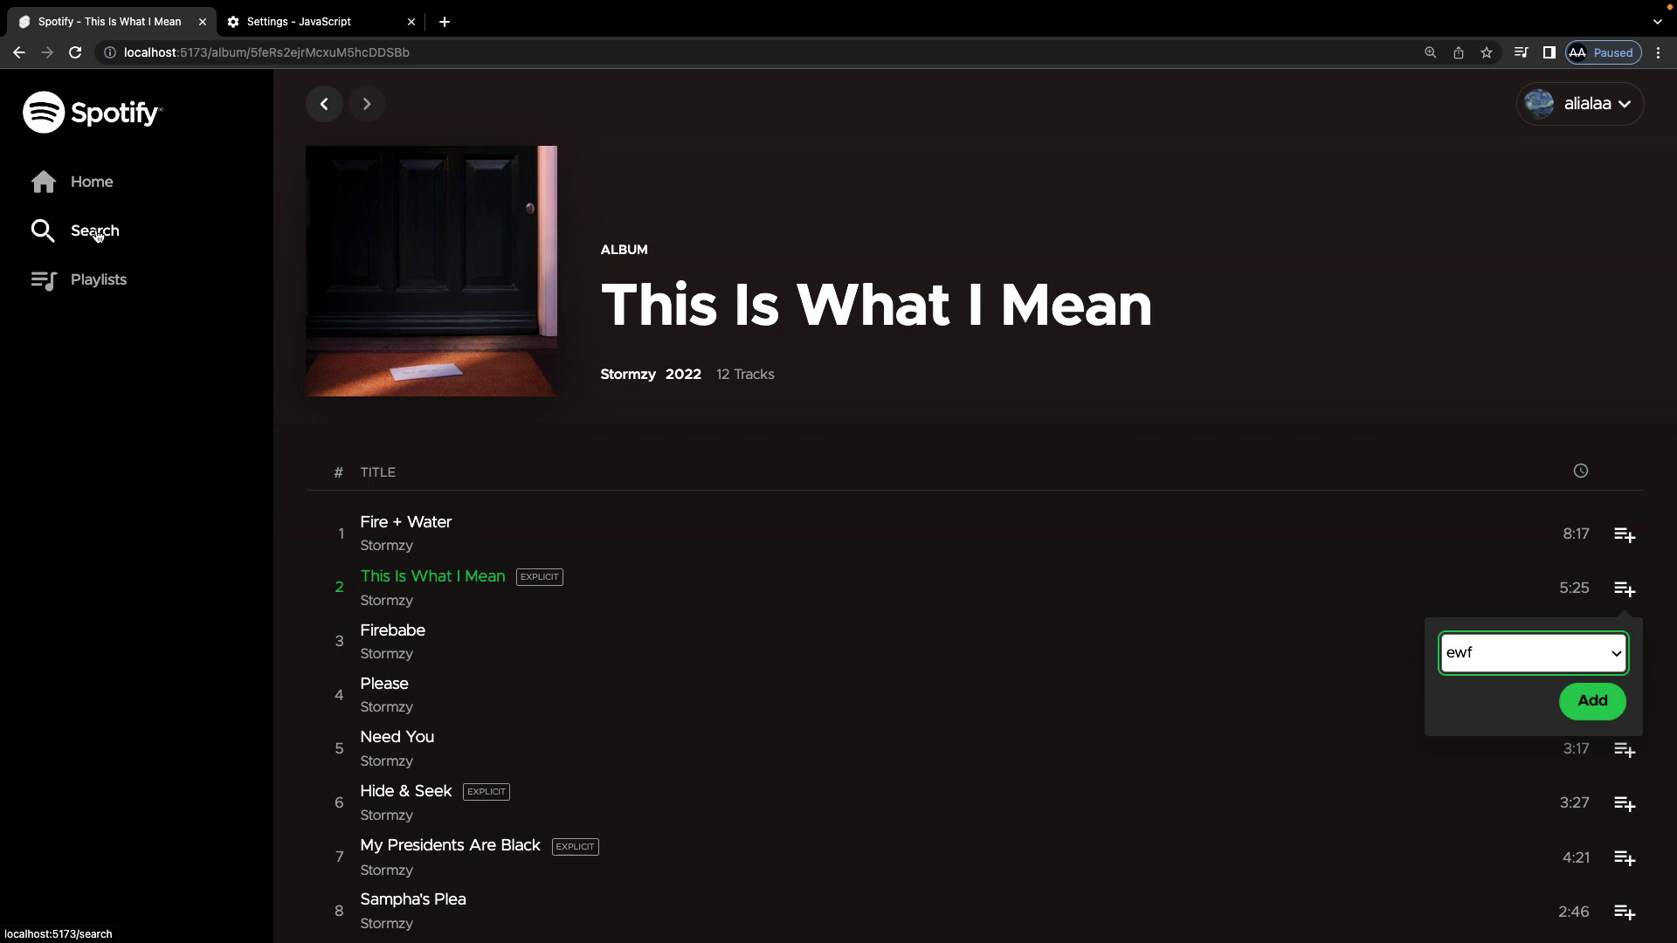
click(98, 237)
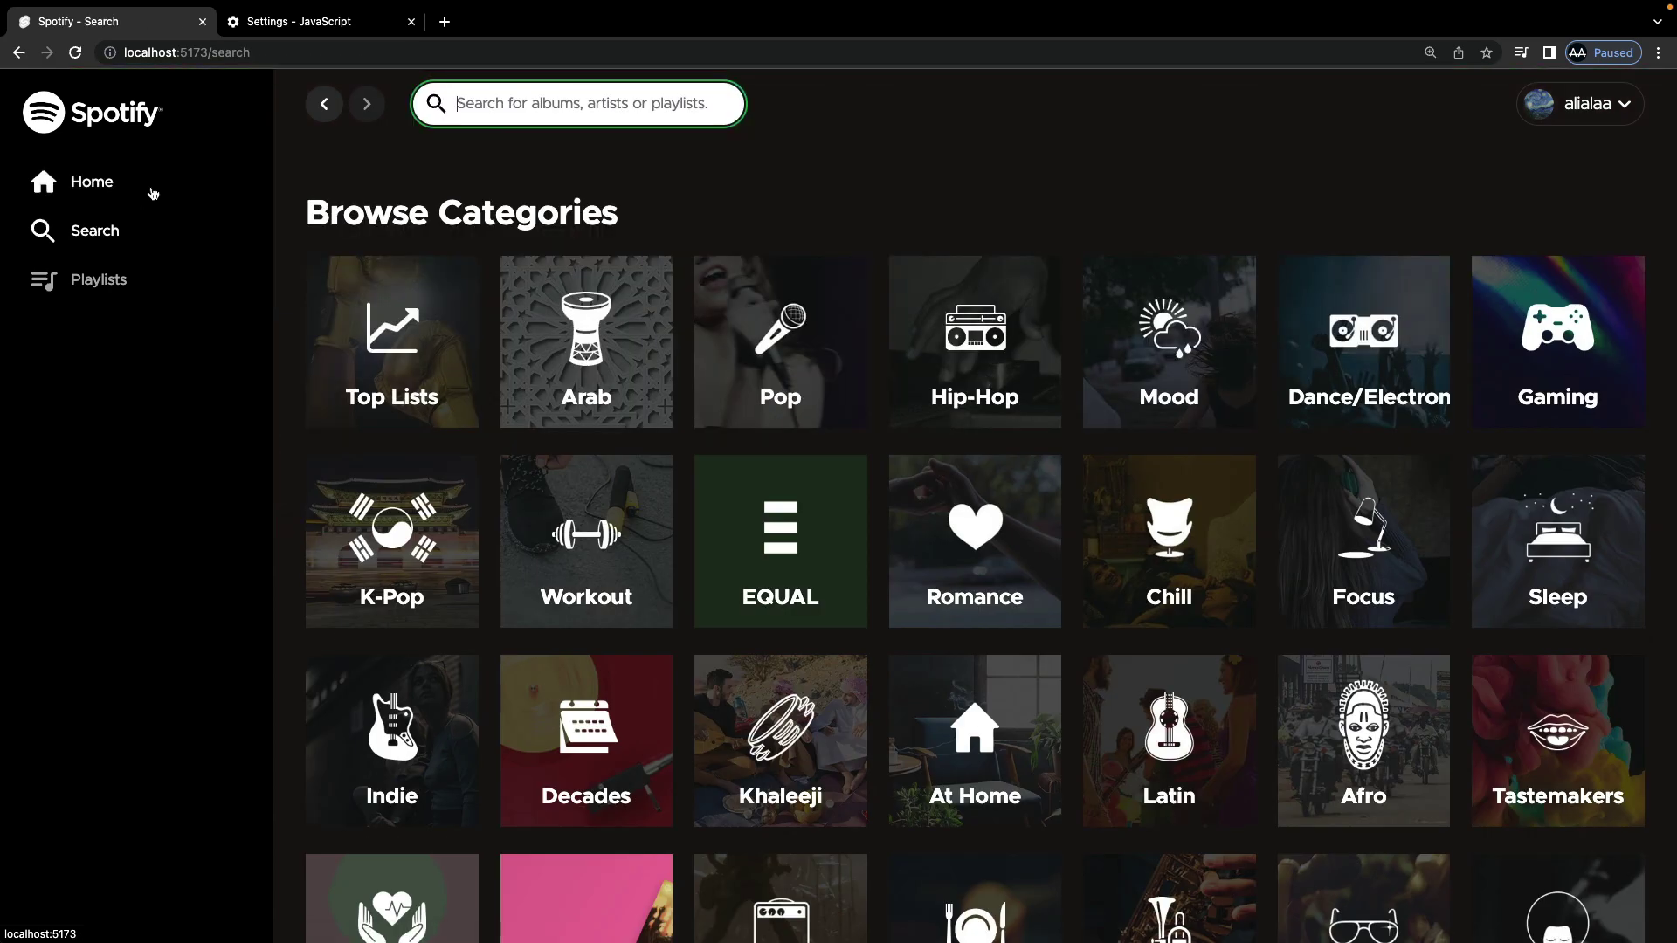
Step: Open the Hip-Hop category, load more of its playlists, and return to Search
click(974, 367)
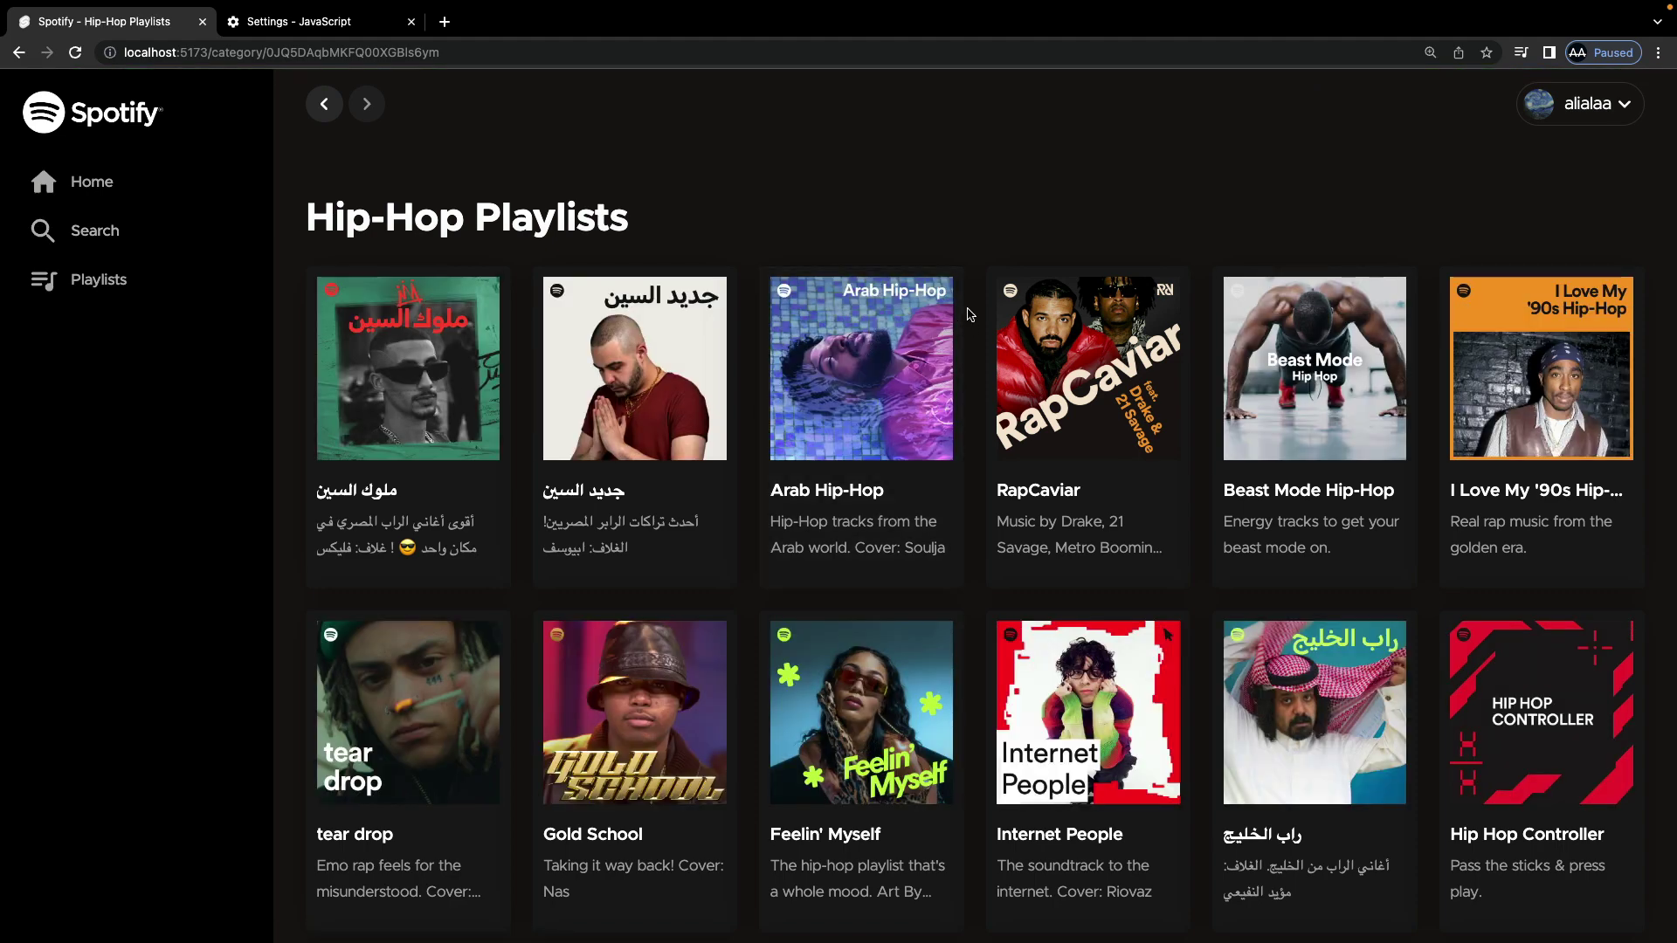
scroll(968, 314, down, 7)
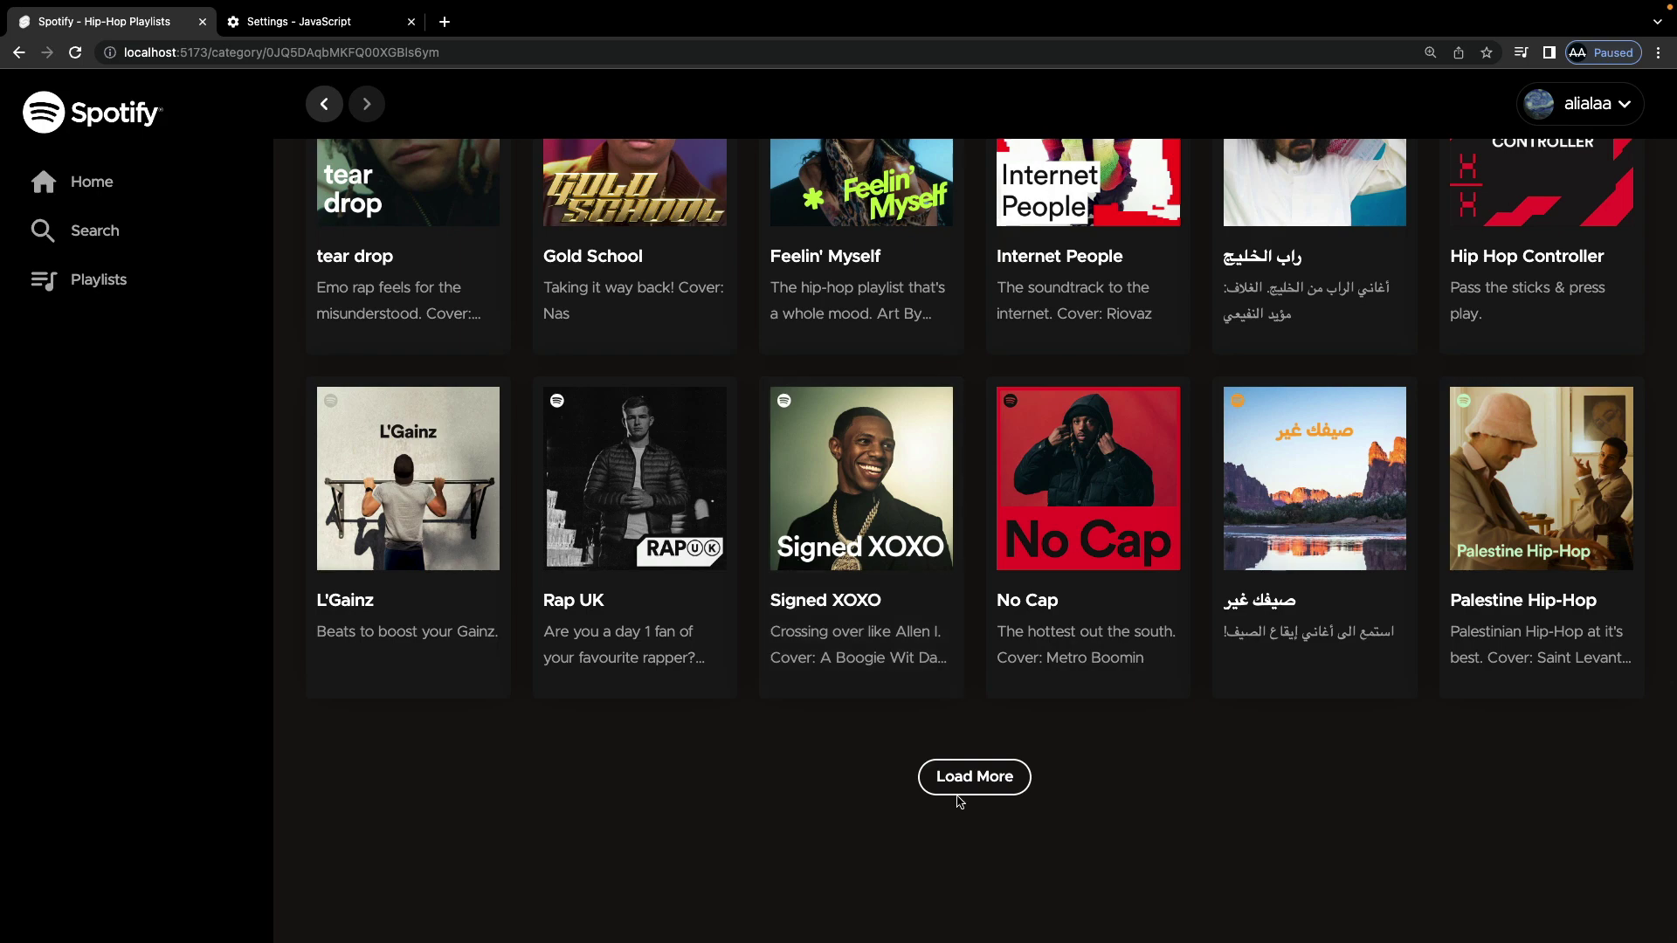
click(961, 790)
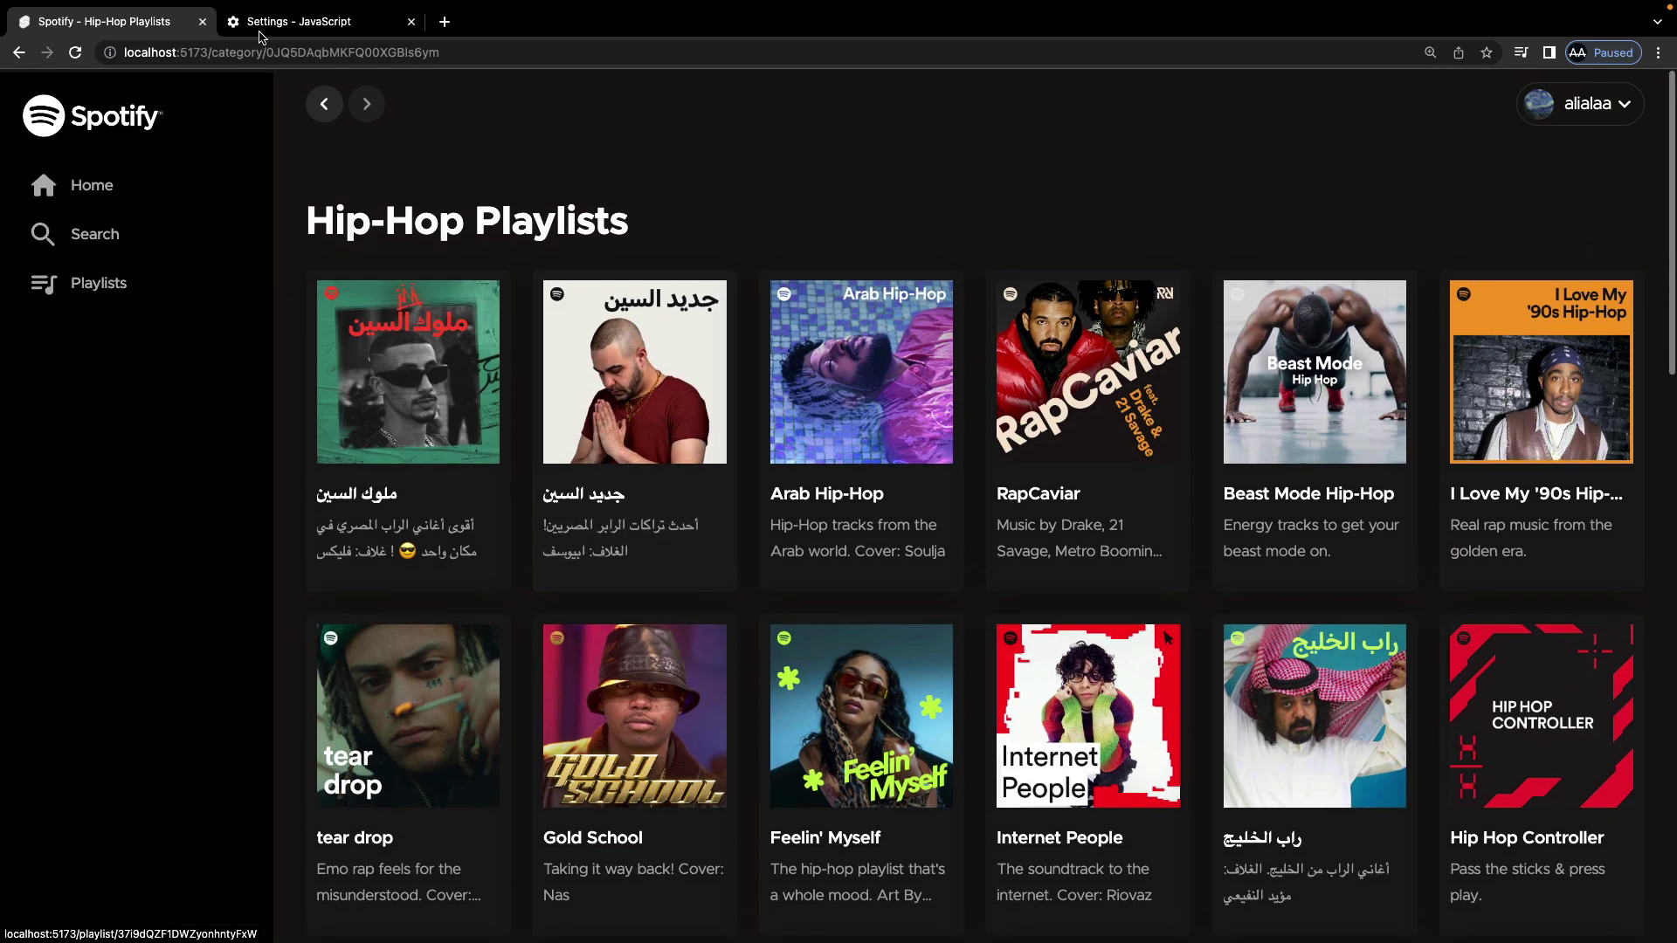
click(324, 104)
click(513, 101)
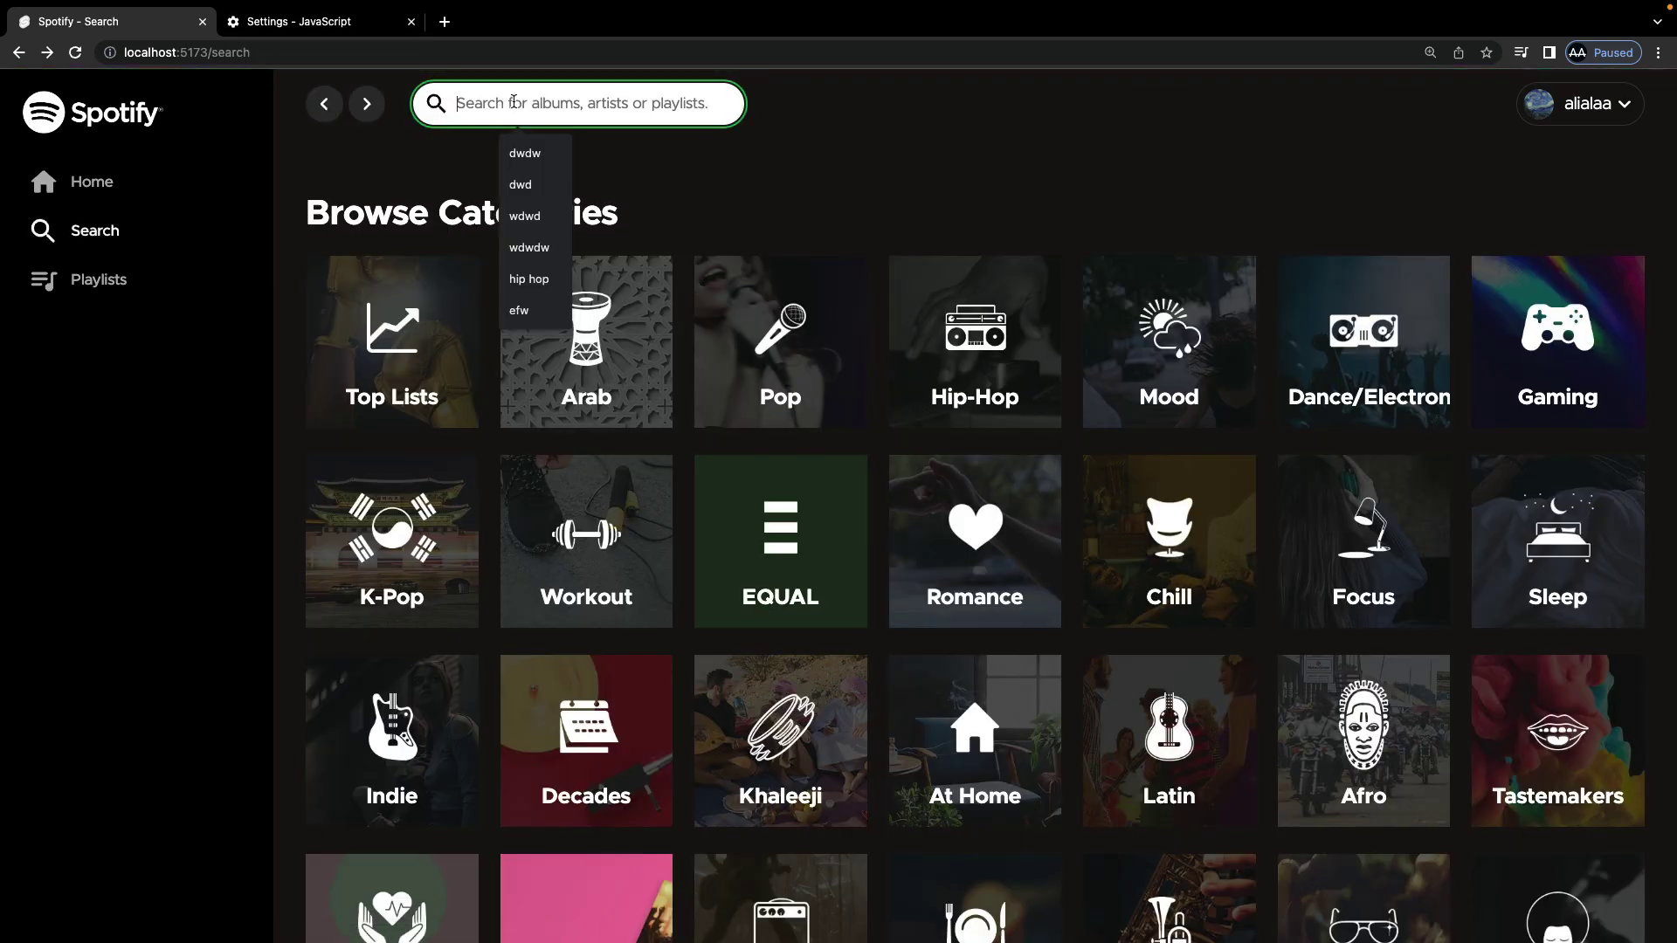
text(hip)
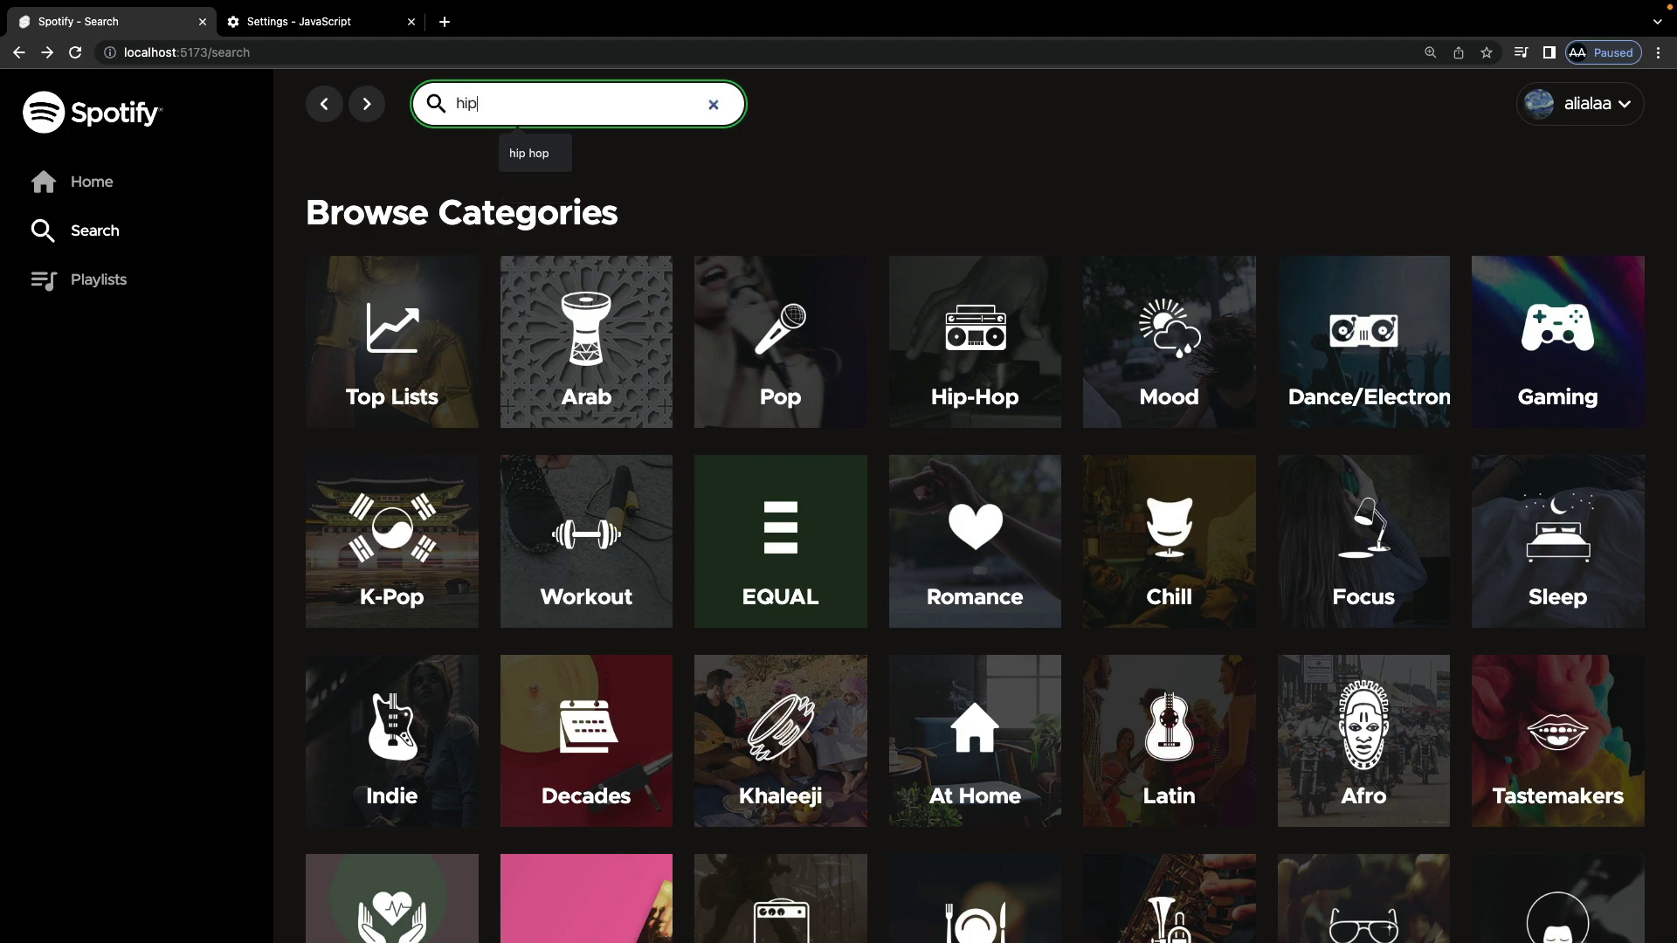
text( hop)
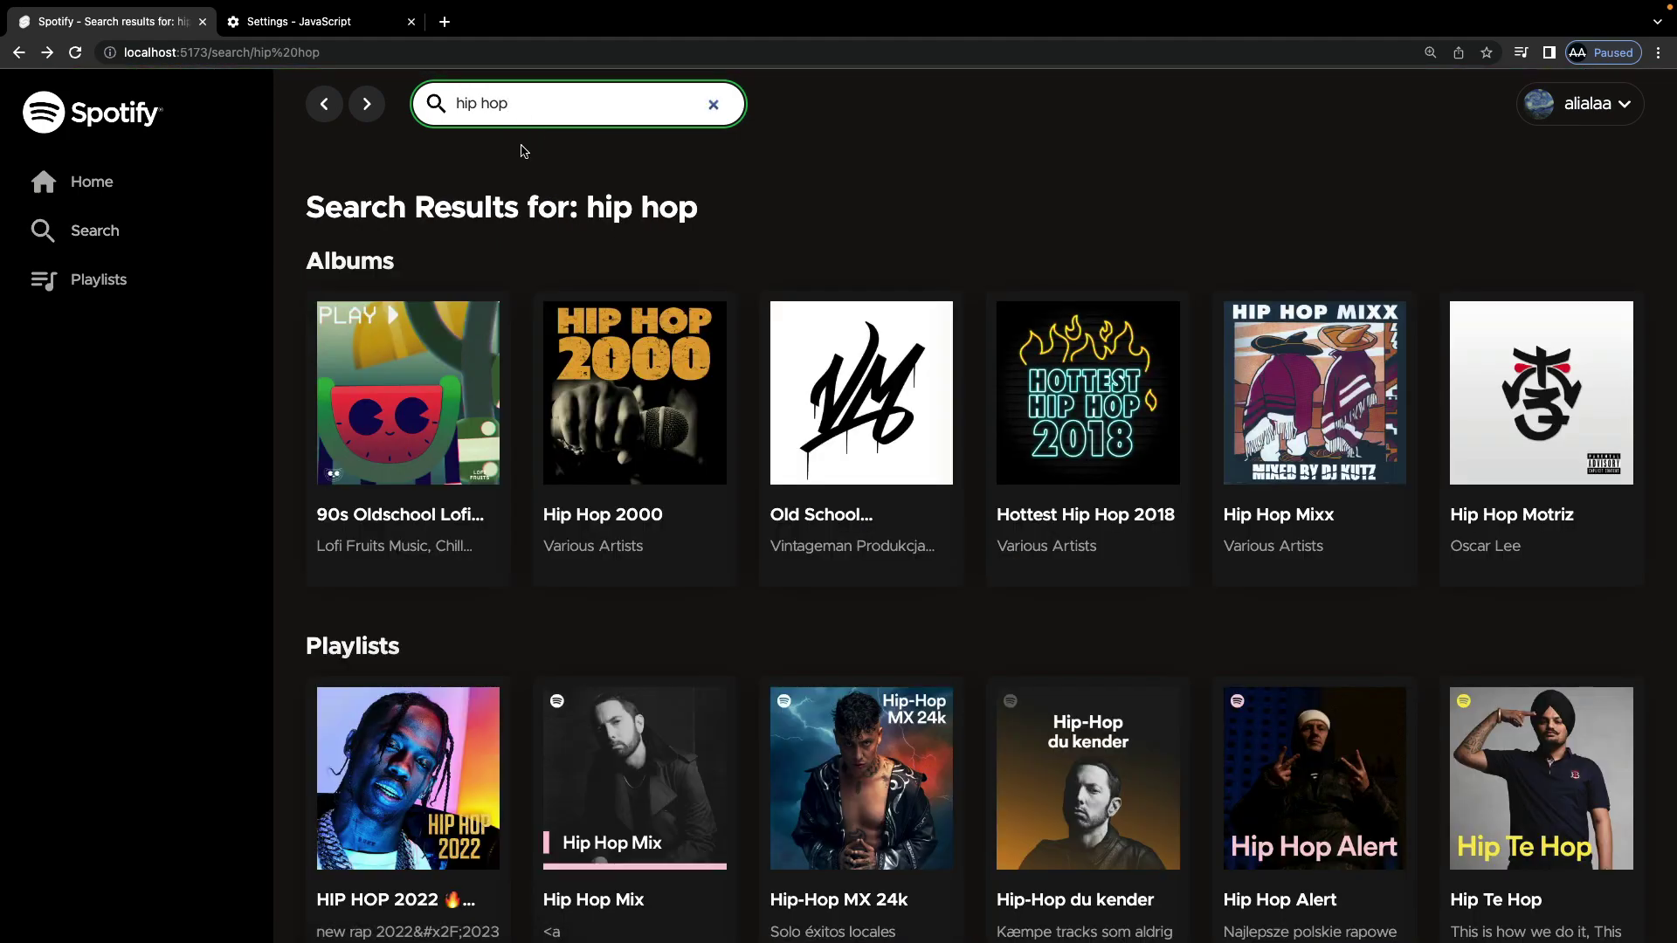
drag(329, 255, 479, 258)
scroll(480, 259, down, 2)
drag(356, 463, 435, 470)
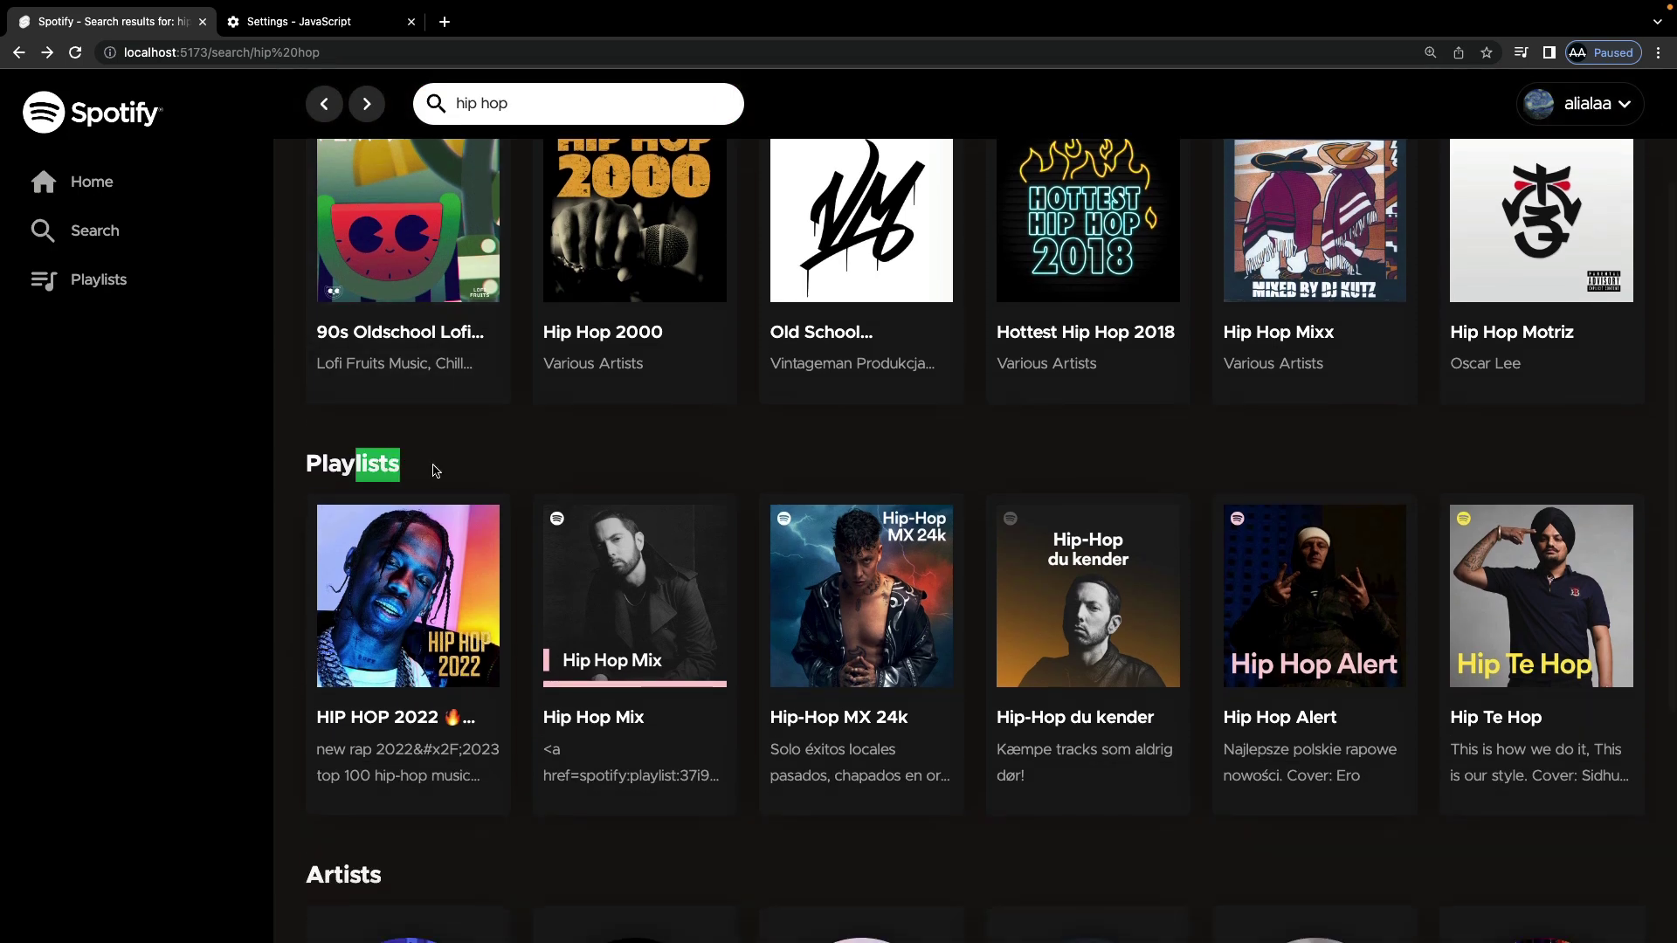
scroll(435, 470, down, 4)
drag(306, 500, 524, 500)
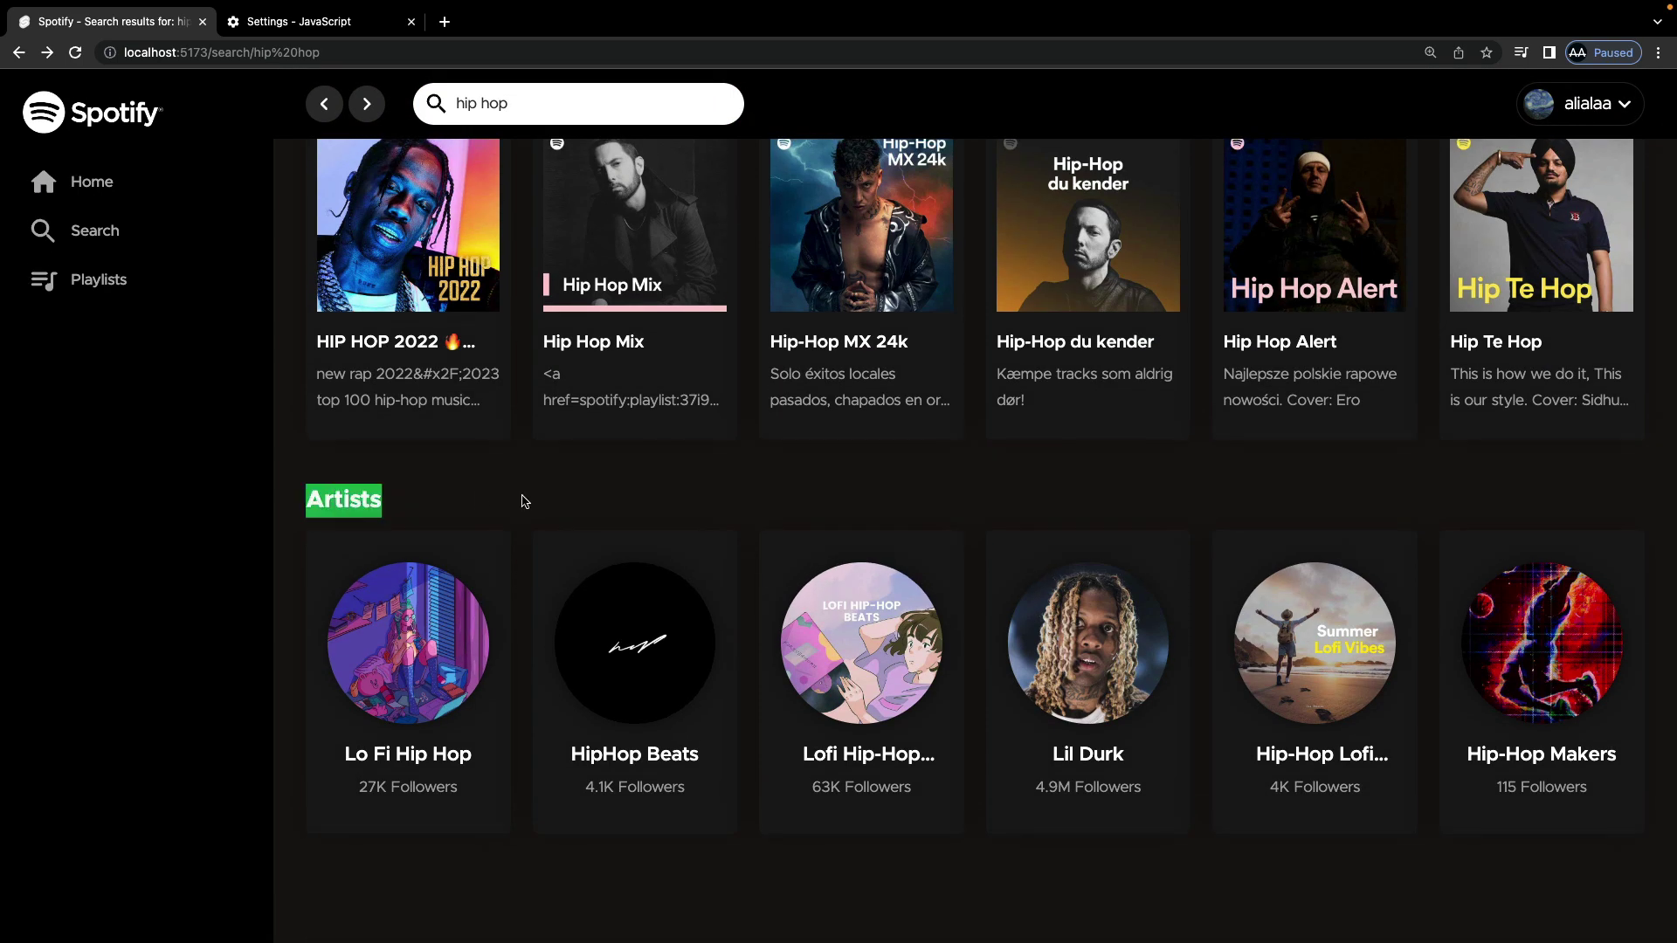
scroll(962, 475, up, 6)
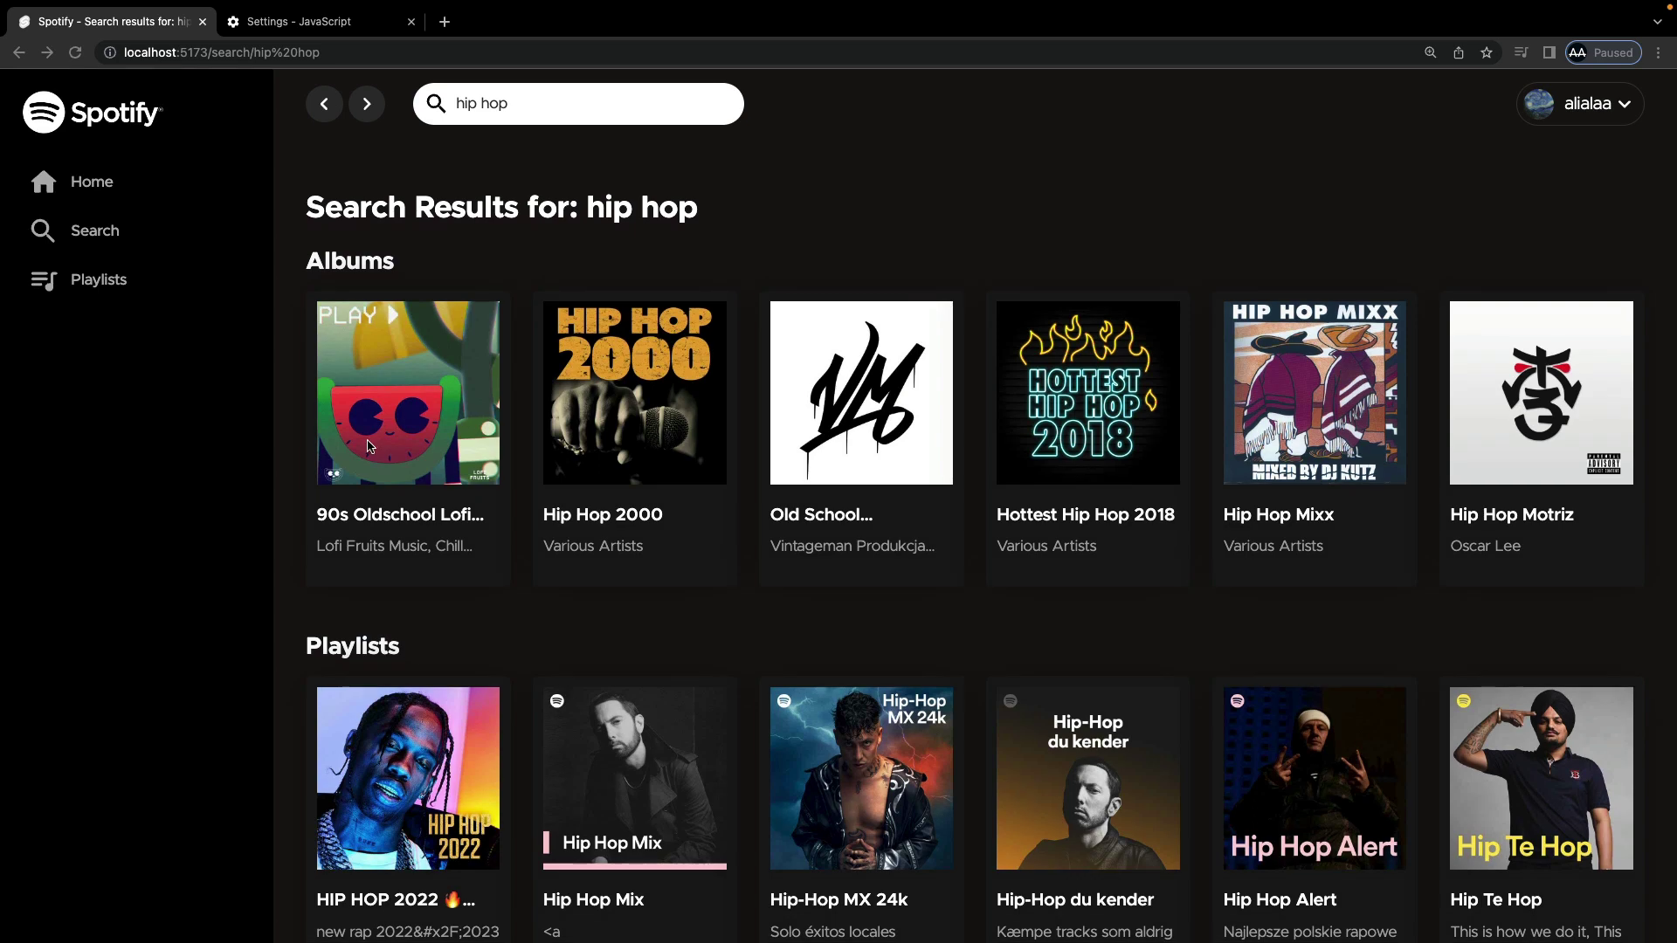
click(441, 434)
scroll(747, 301, down, 3)
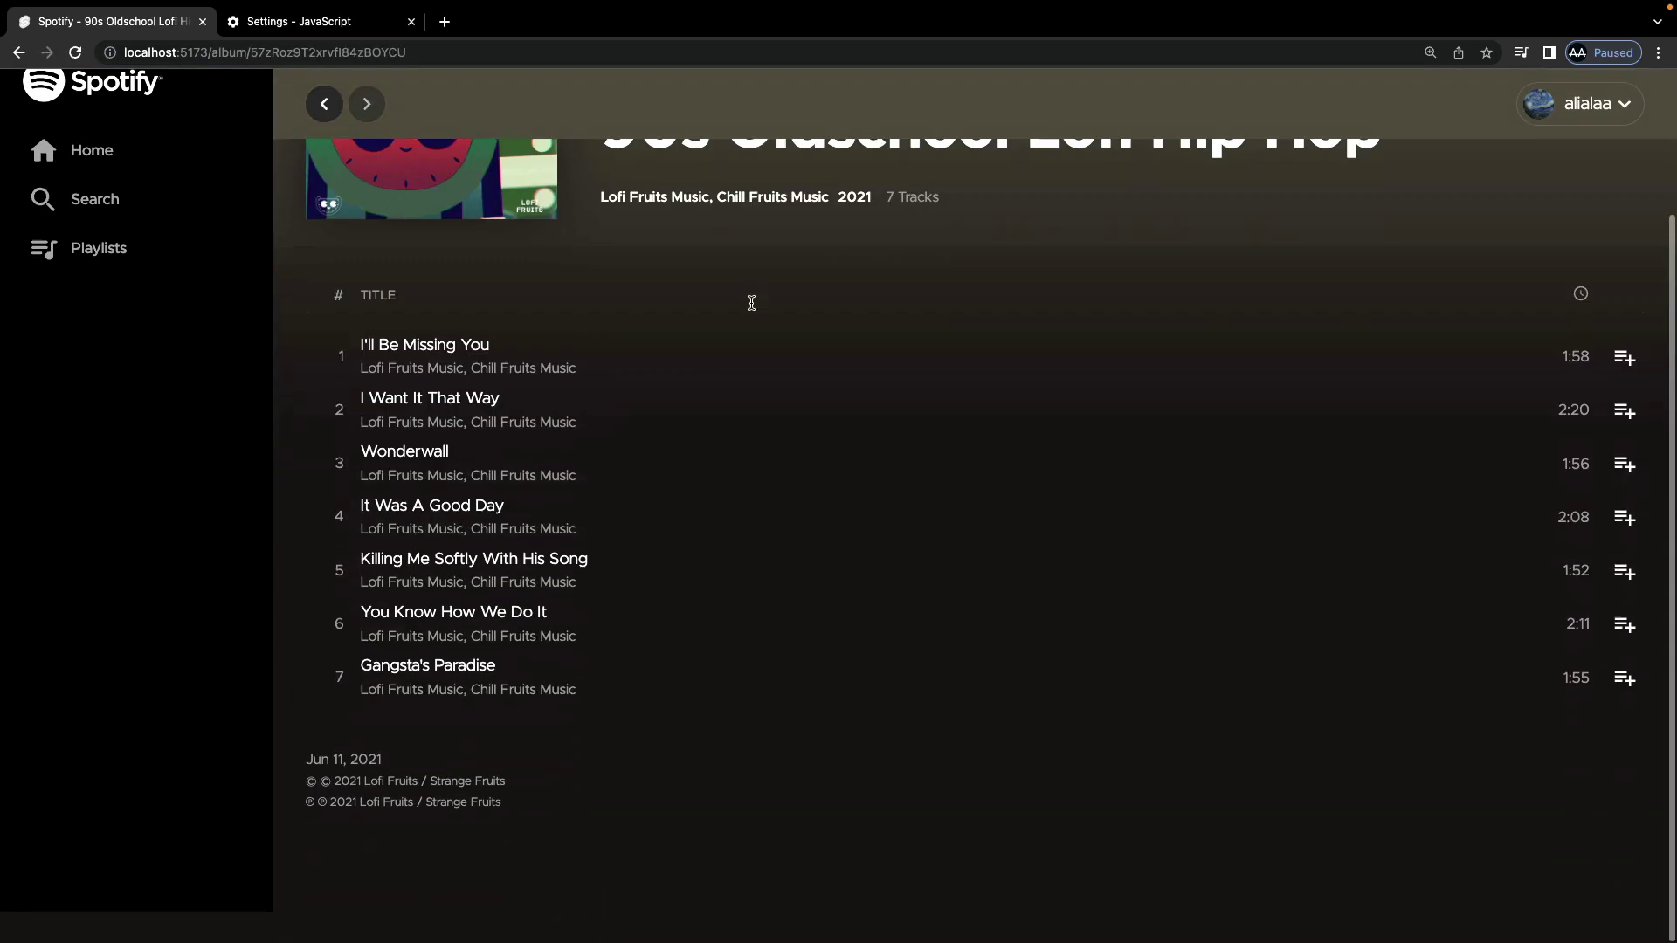
scroll(739, 299, up, 3)
click(323, 104)
scroll(694, 630, down, 3)
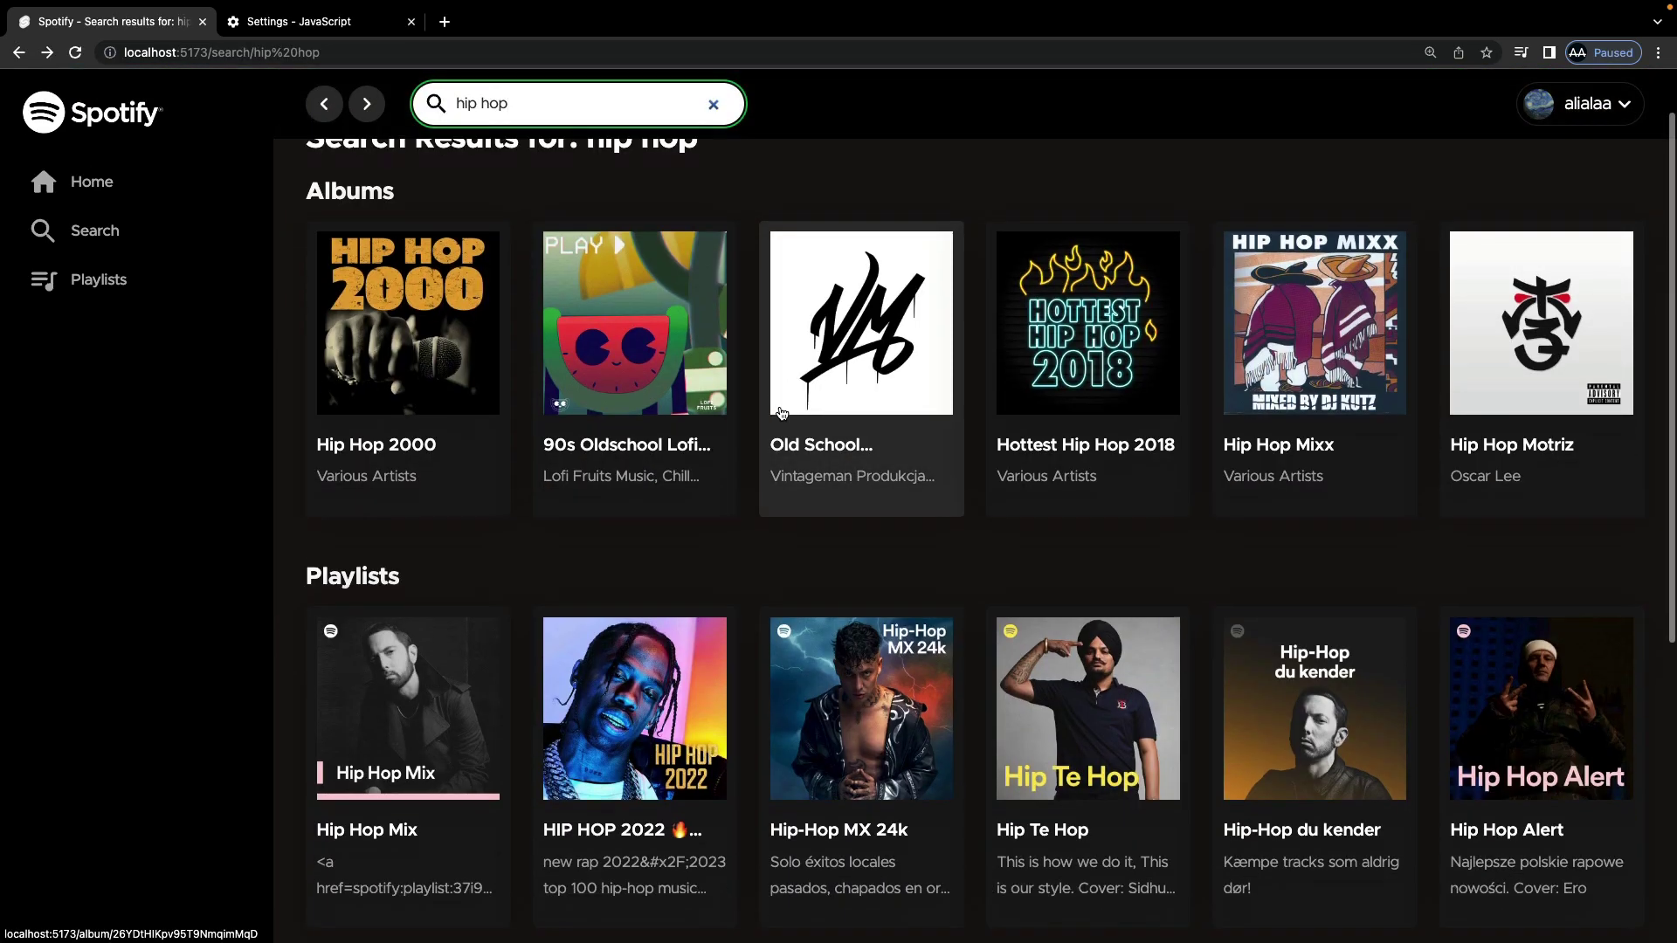
Step: Open HIP HOP 2022, follow then unfollow it, and load tracks beyond 100
click(694, 631)
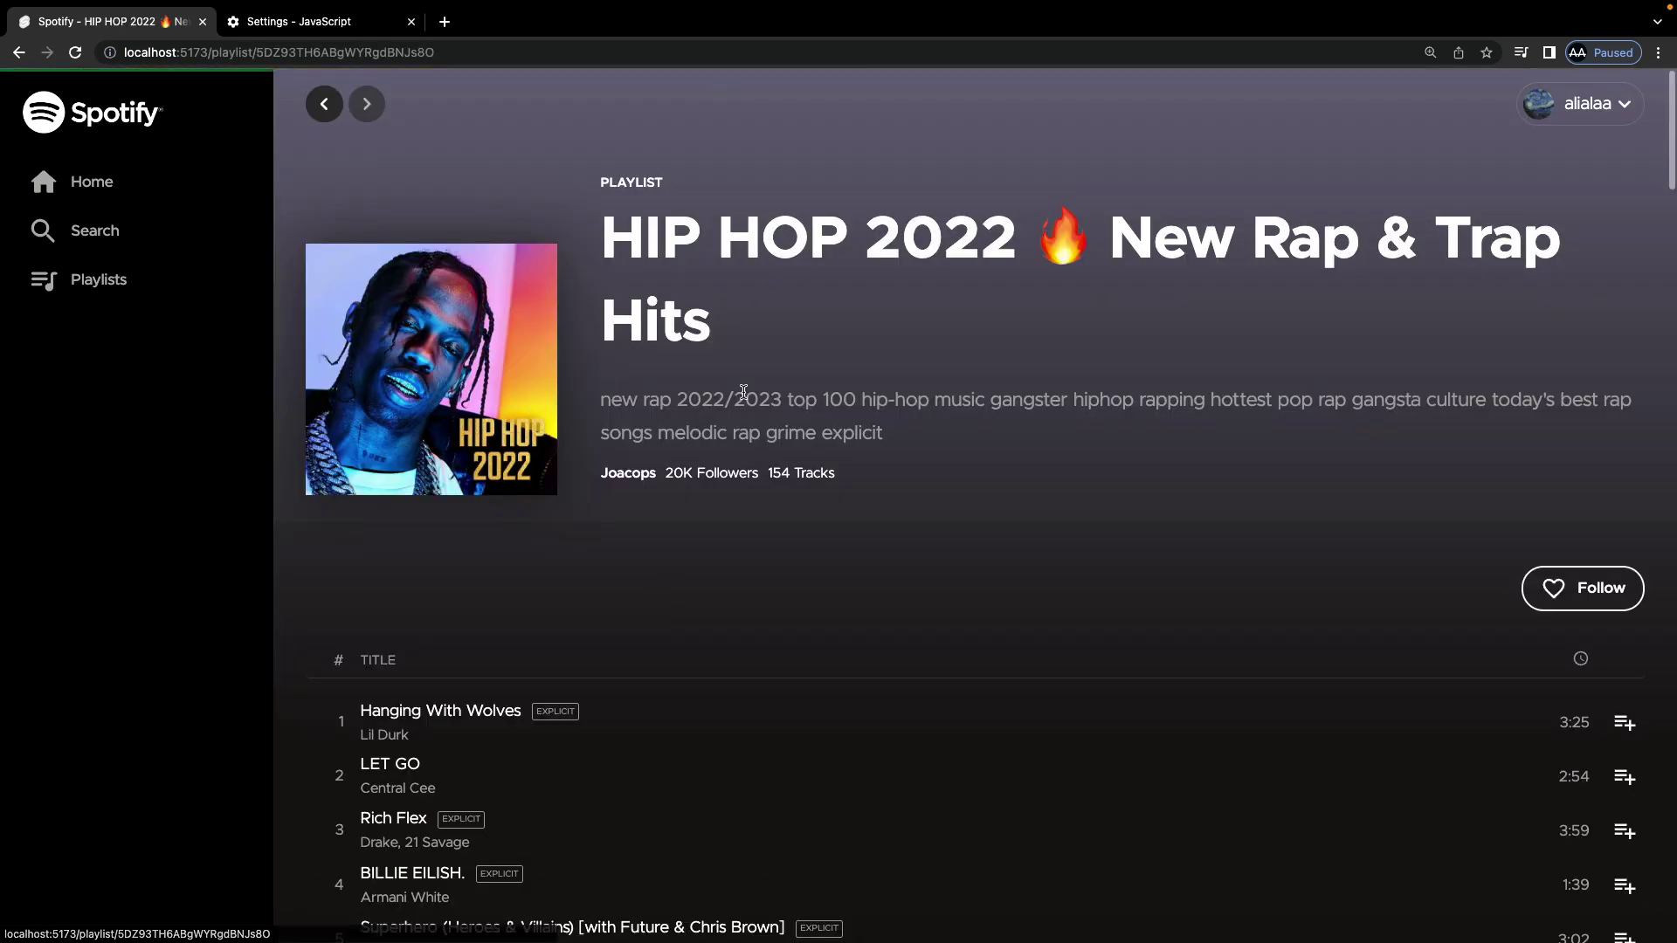
scroll(741, 389, down, 3)
scroll(771, 404, down, 3)
scroll(771, 405, up, 5)
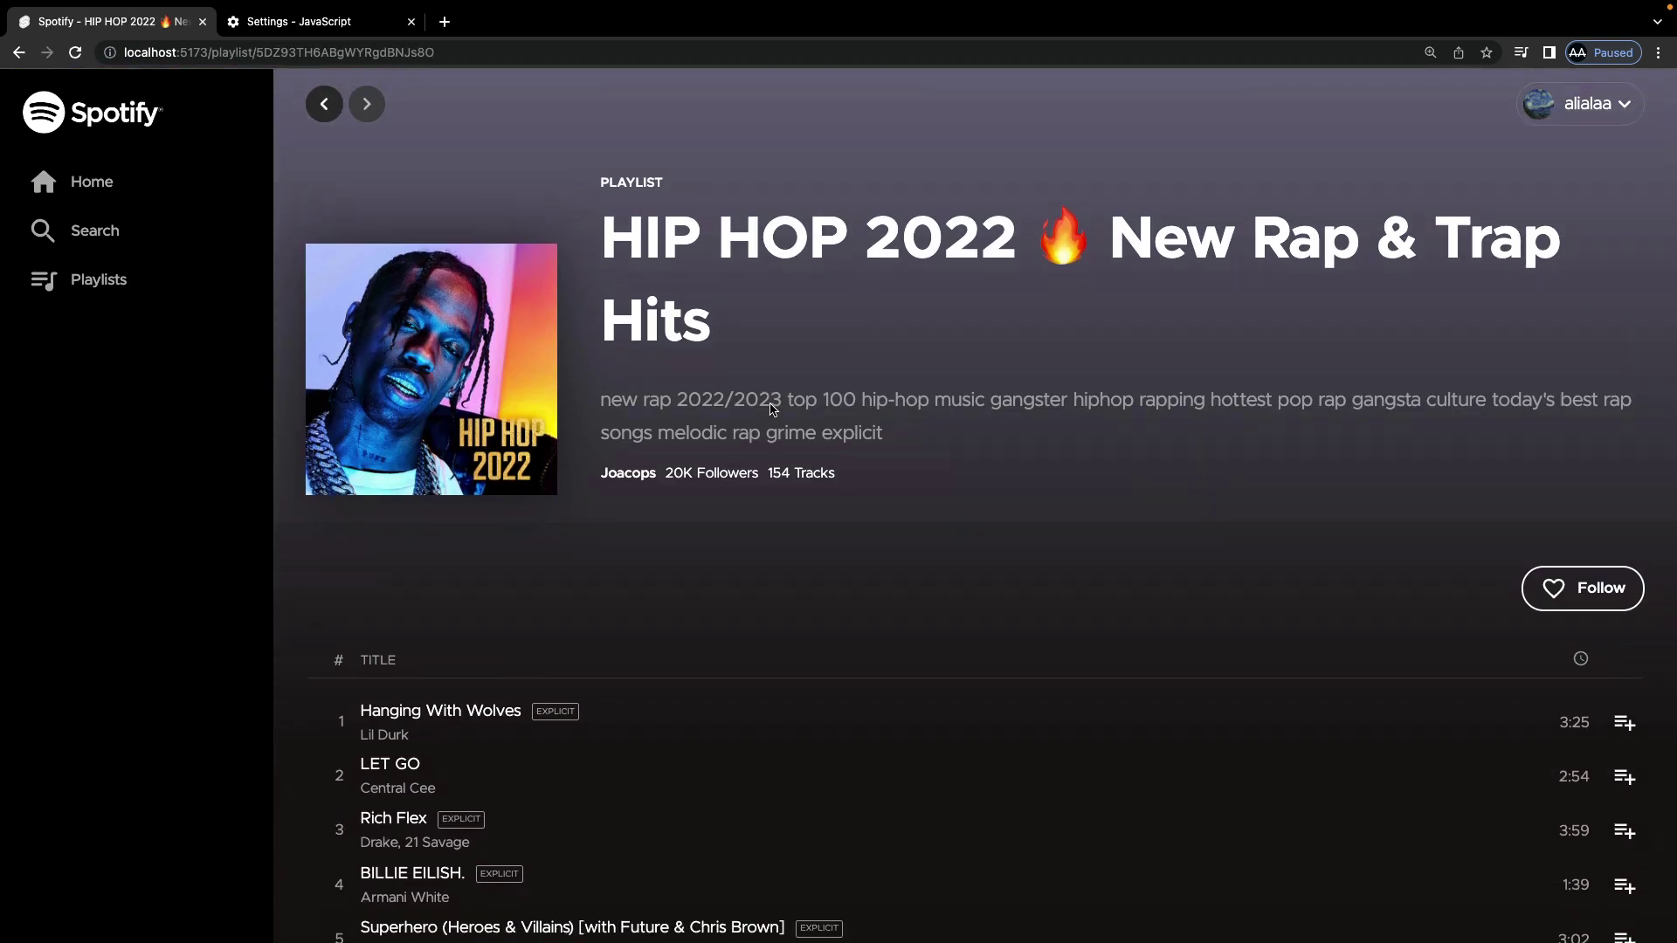
click(1572, 596)
click(1574, 596)
scroll(981, 561, down, 20)
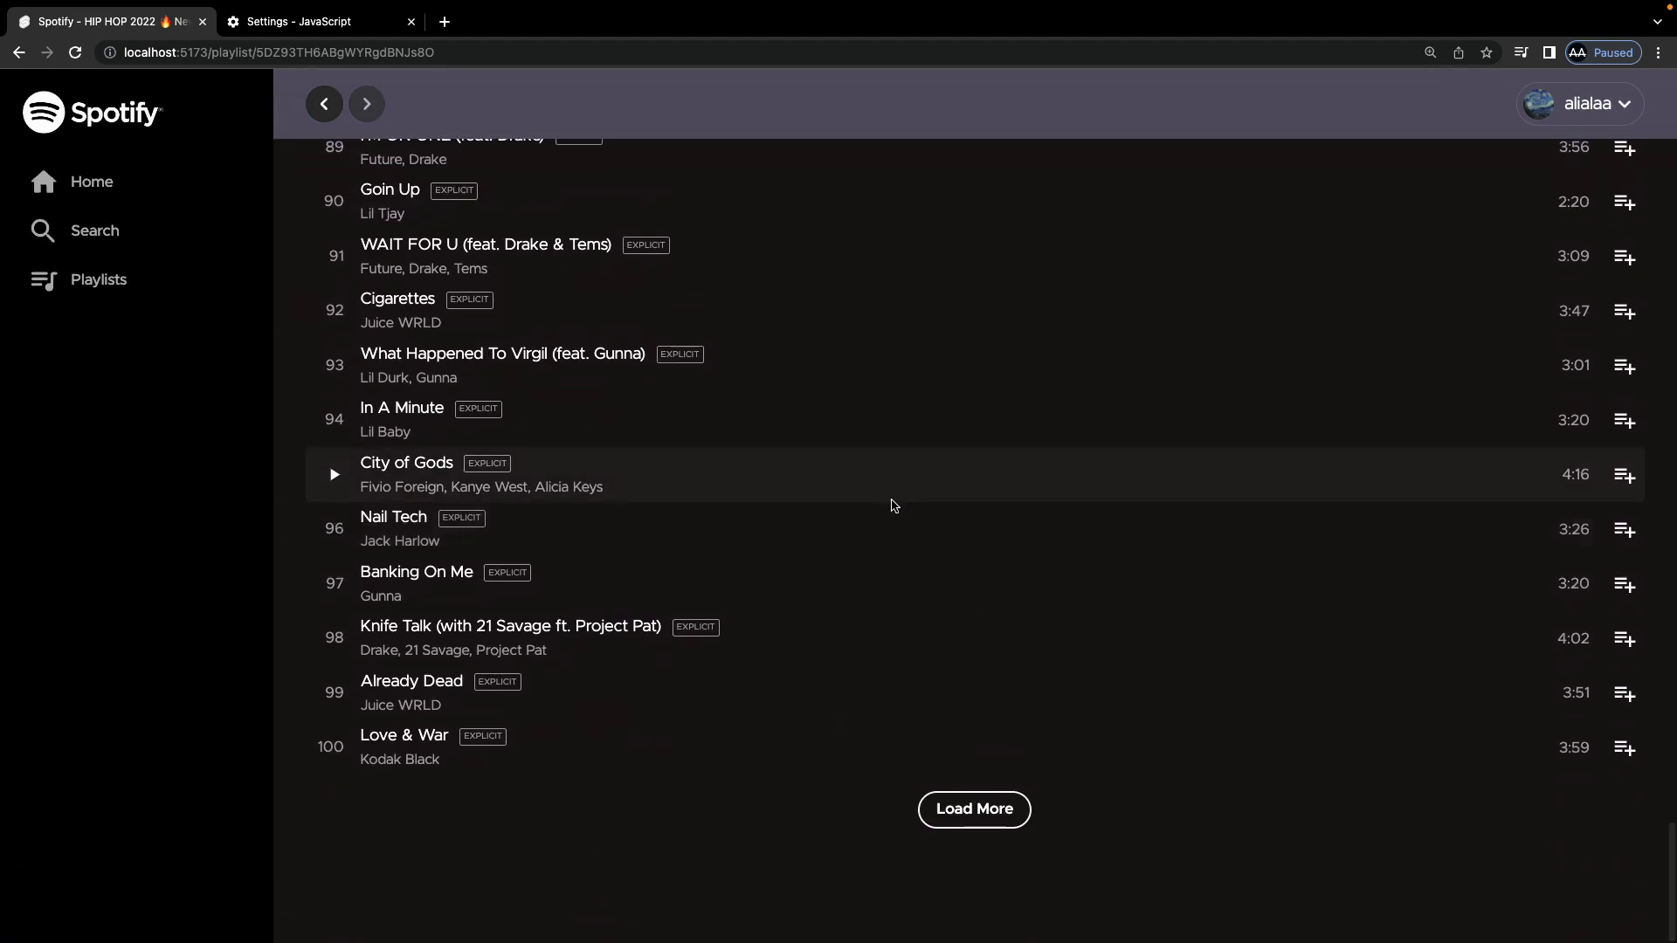
click(975, 810)
Step: Go back to the hip hop results and open the Lo Fi Hip Hop artist page
scroll(776, 622, down, 10)
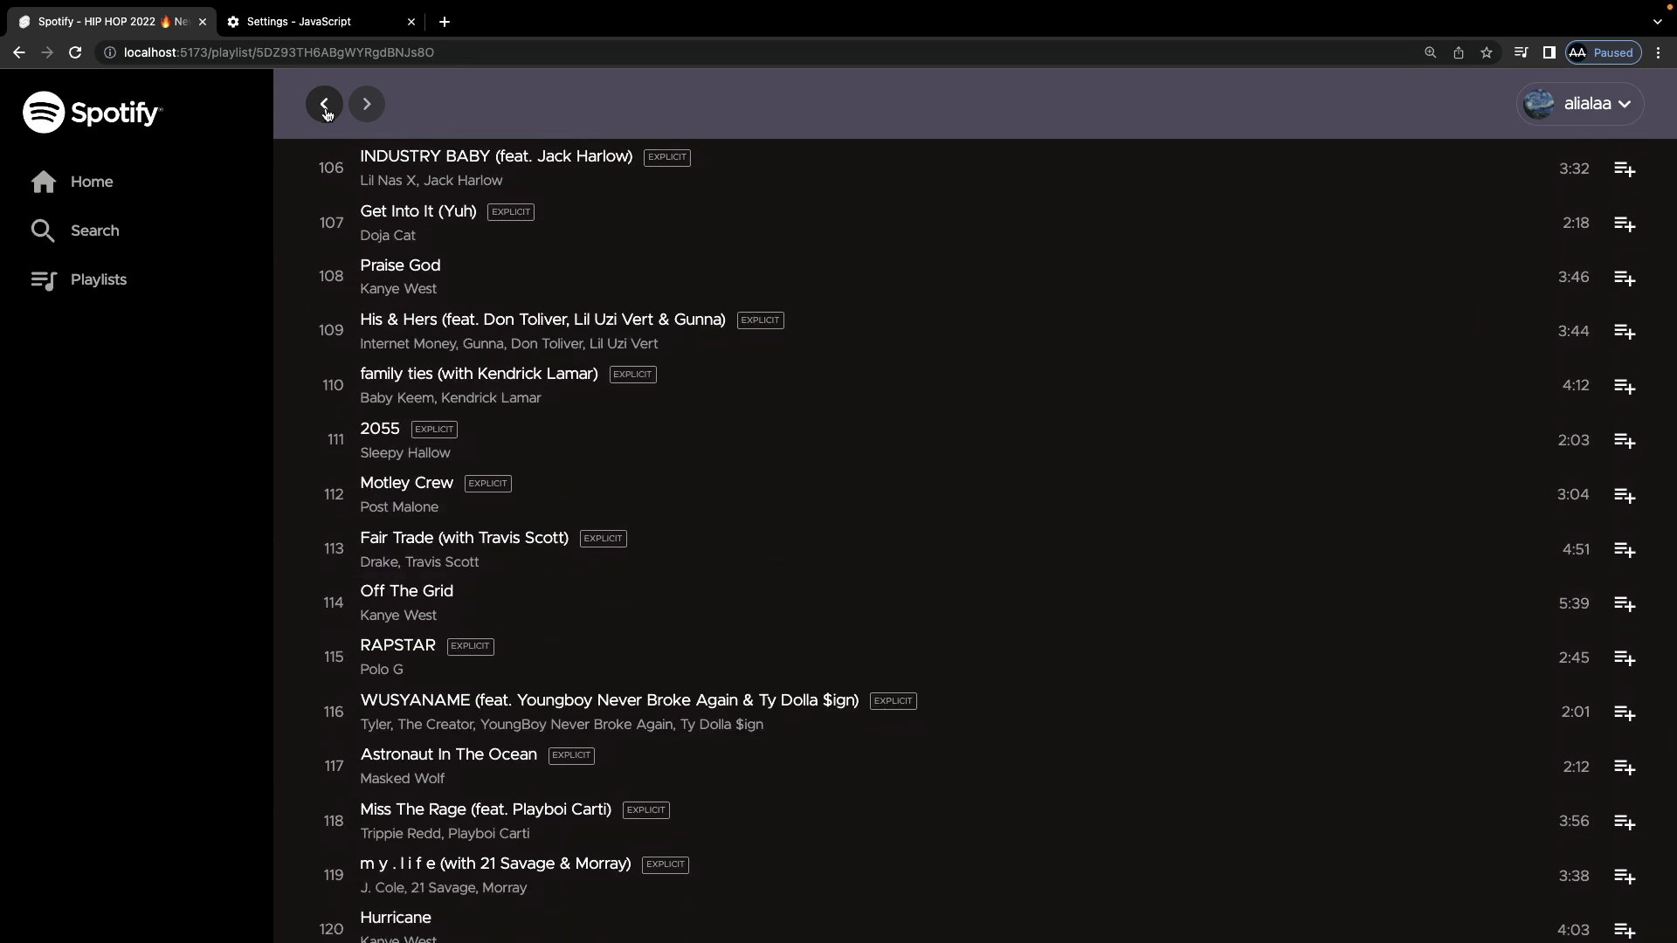
click(324, 106)
scroll(349, 161, down, 5)
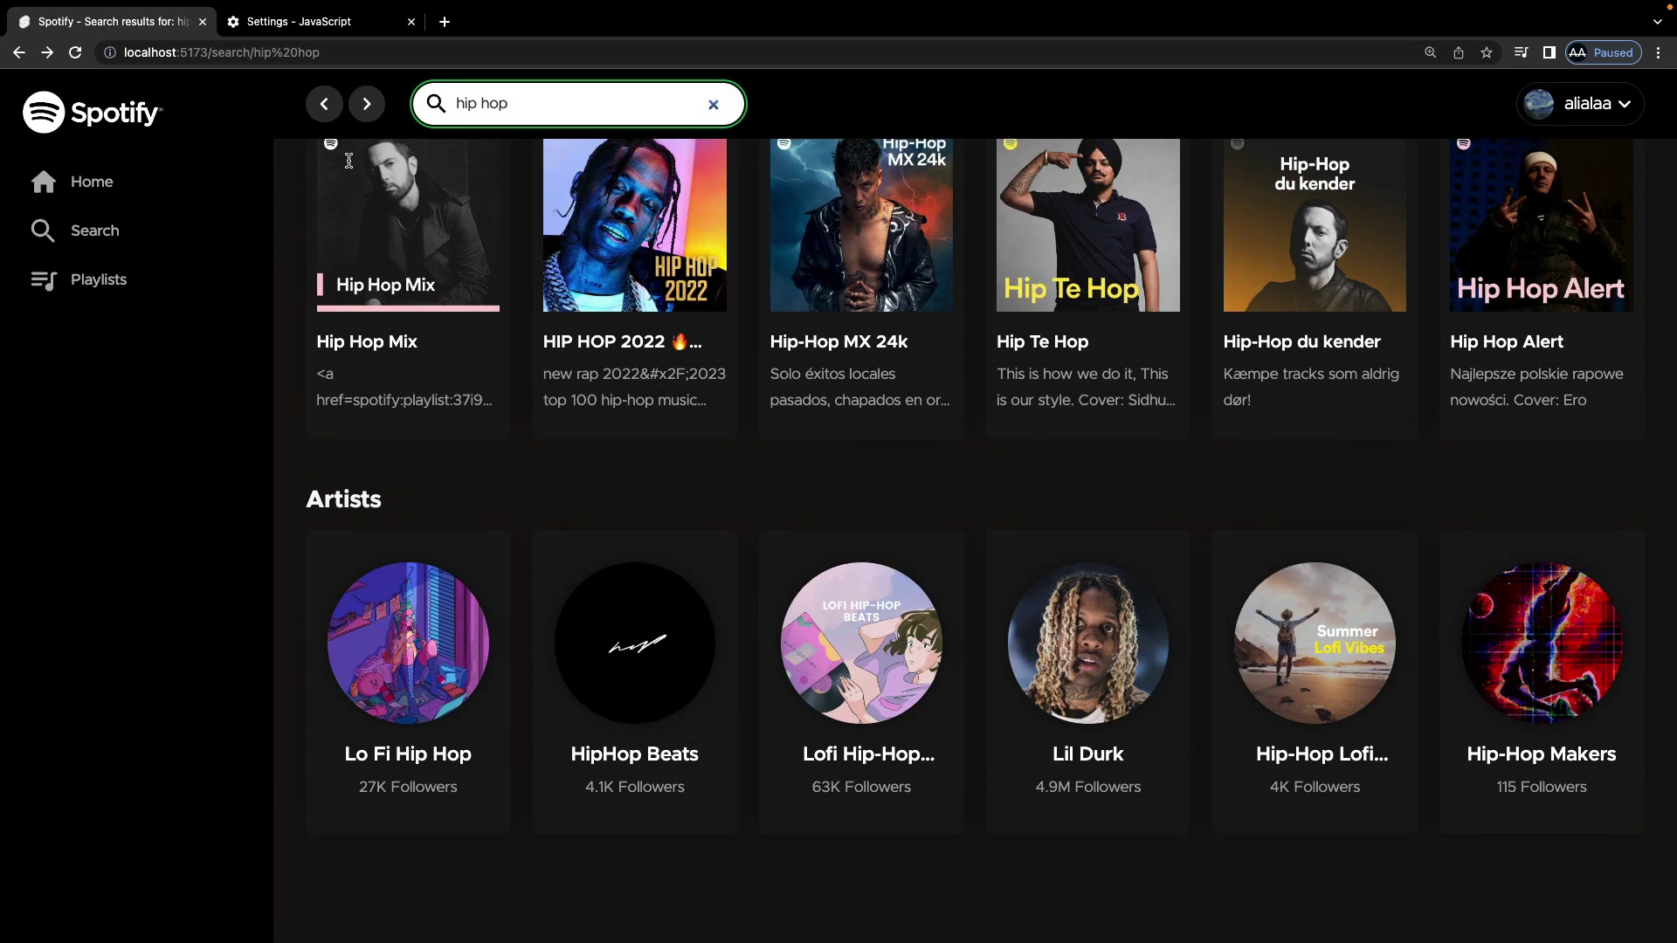
click(418, 661)
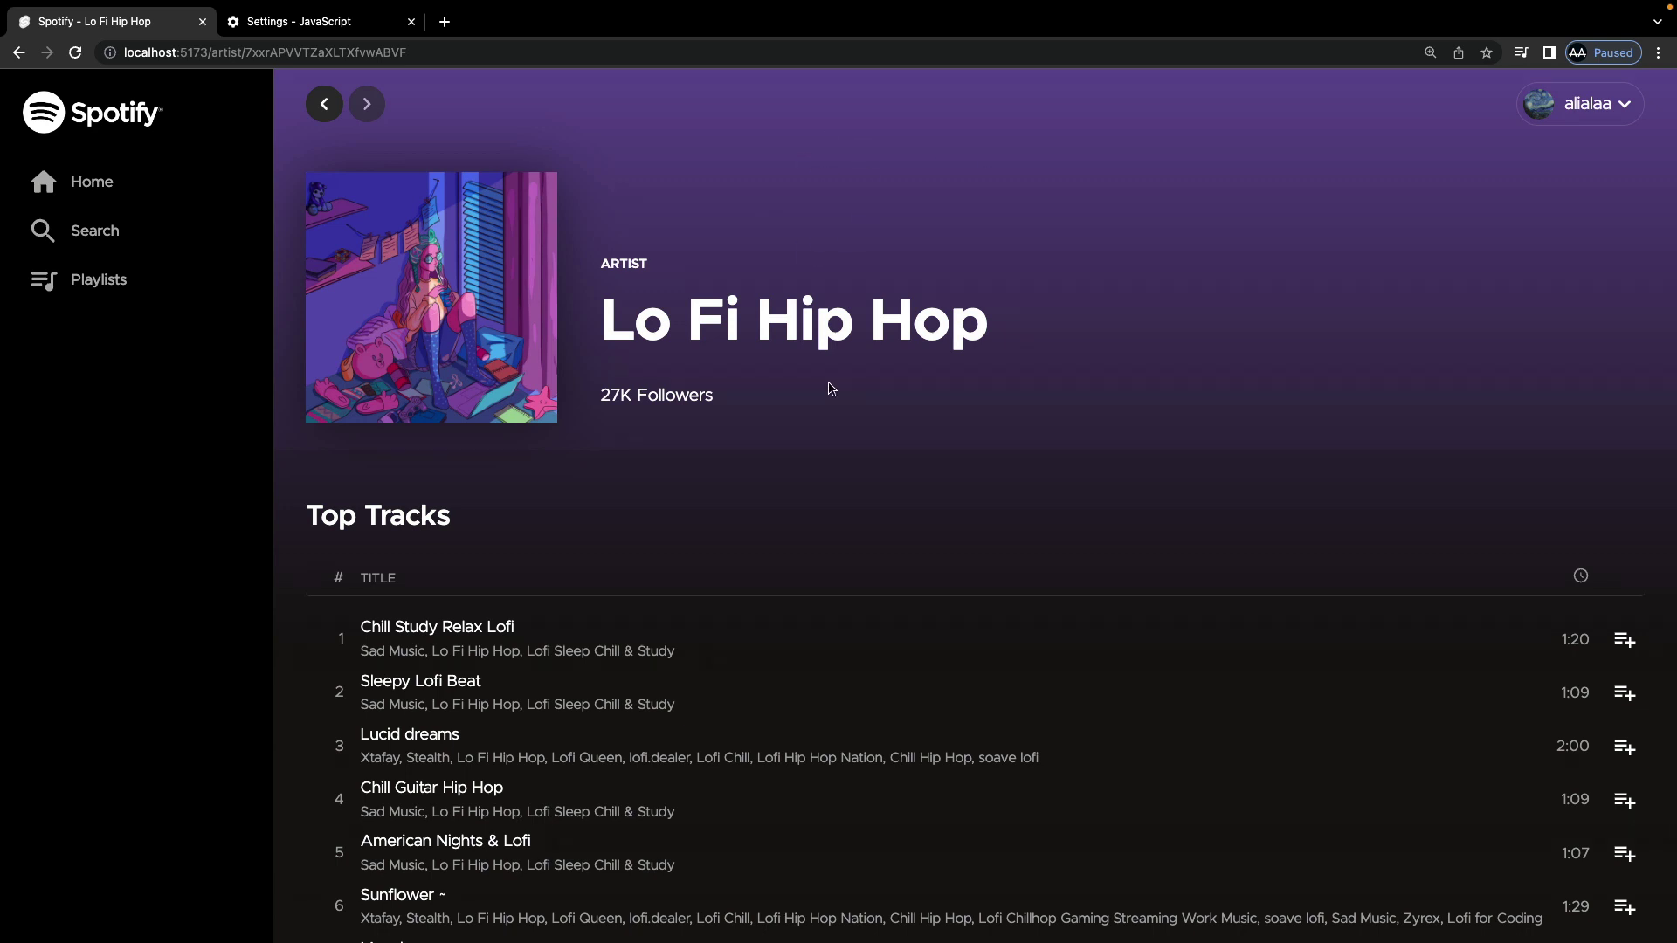
Step: Open View All under Lo Fi Hip Hop's Albums and load one extra batch
scroll(830, 389, down, 3)
scroll(535, 284, down, 5)
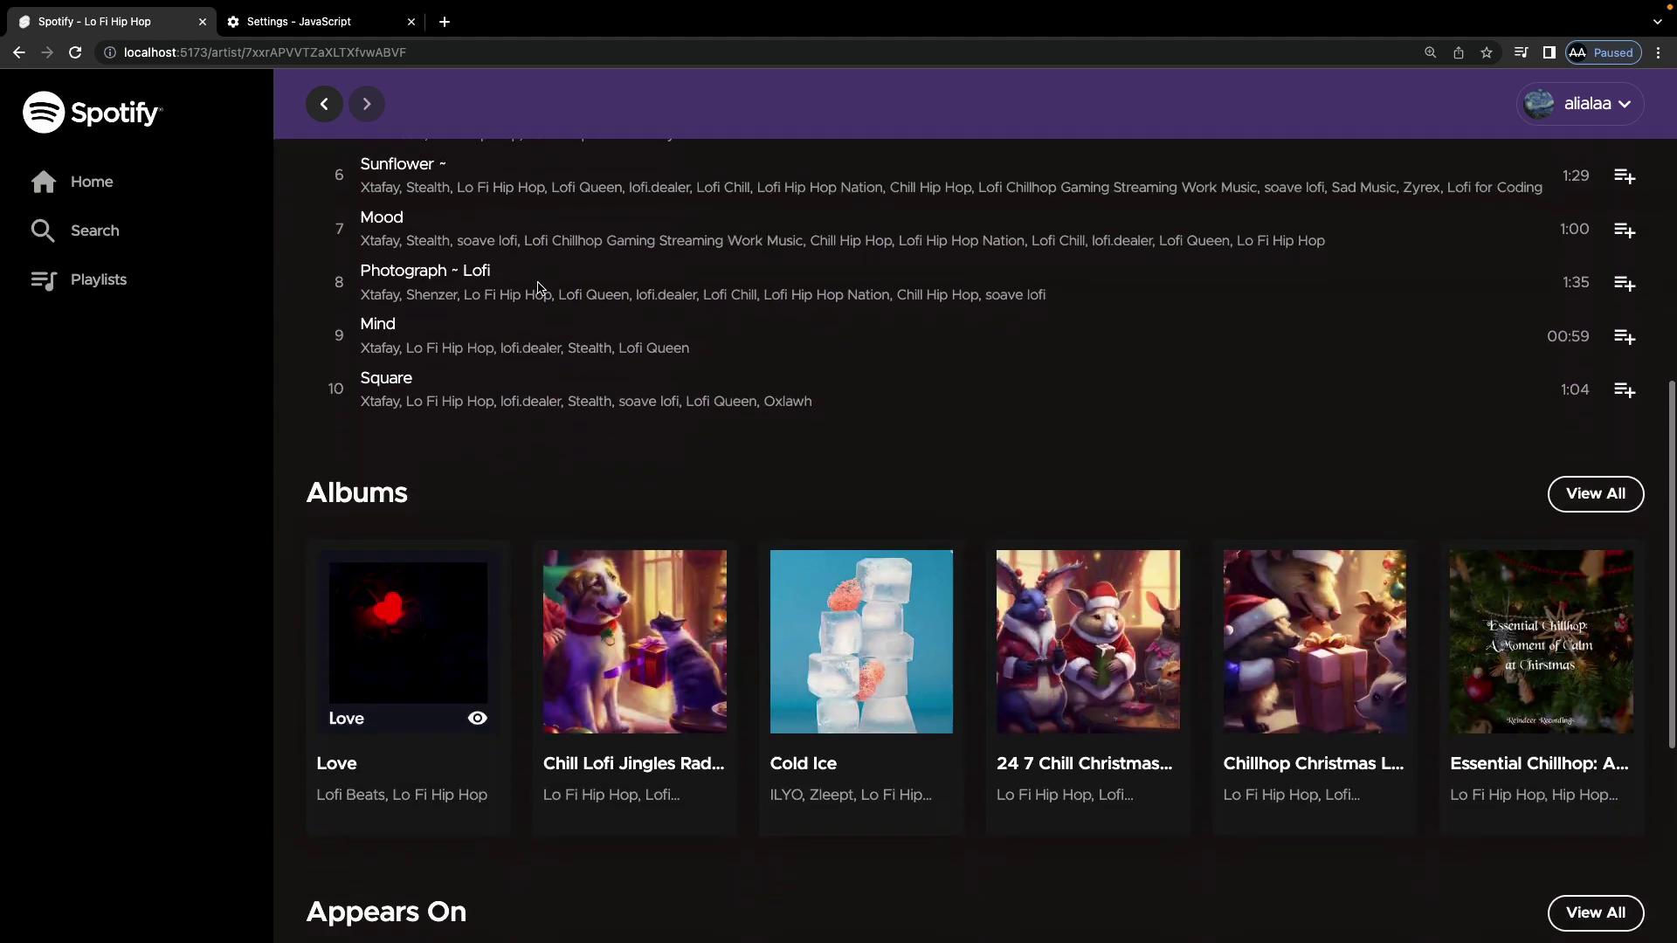
scroll(537, 288, down, 6)
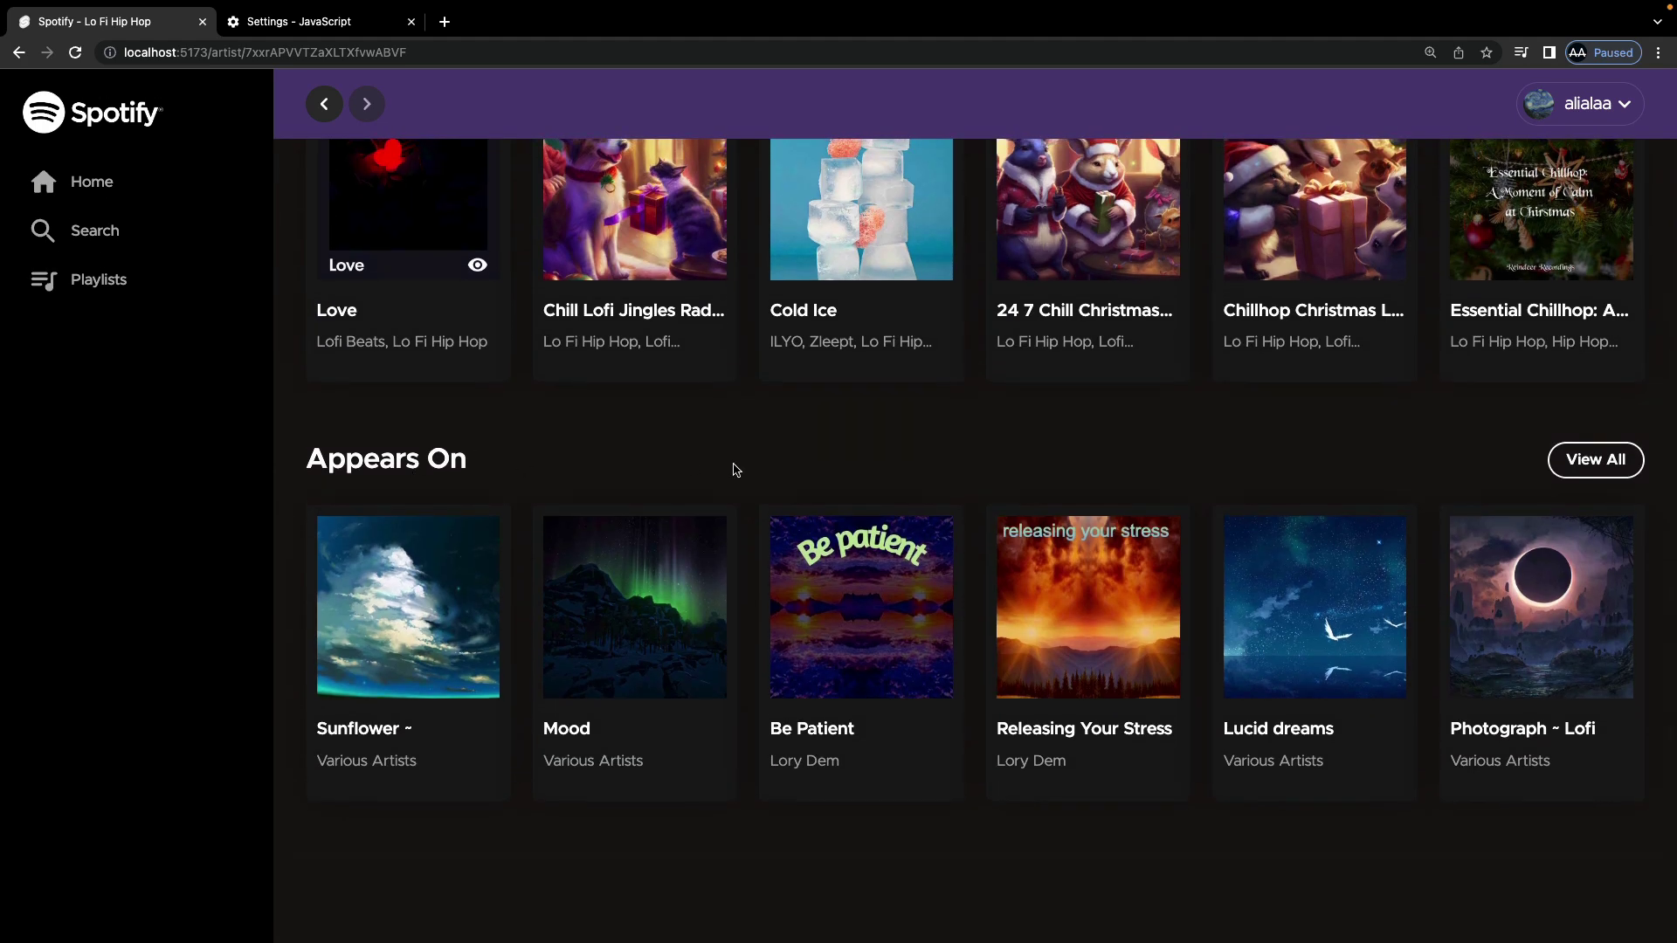
scroll(736, 469, up, 6)
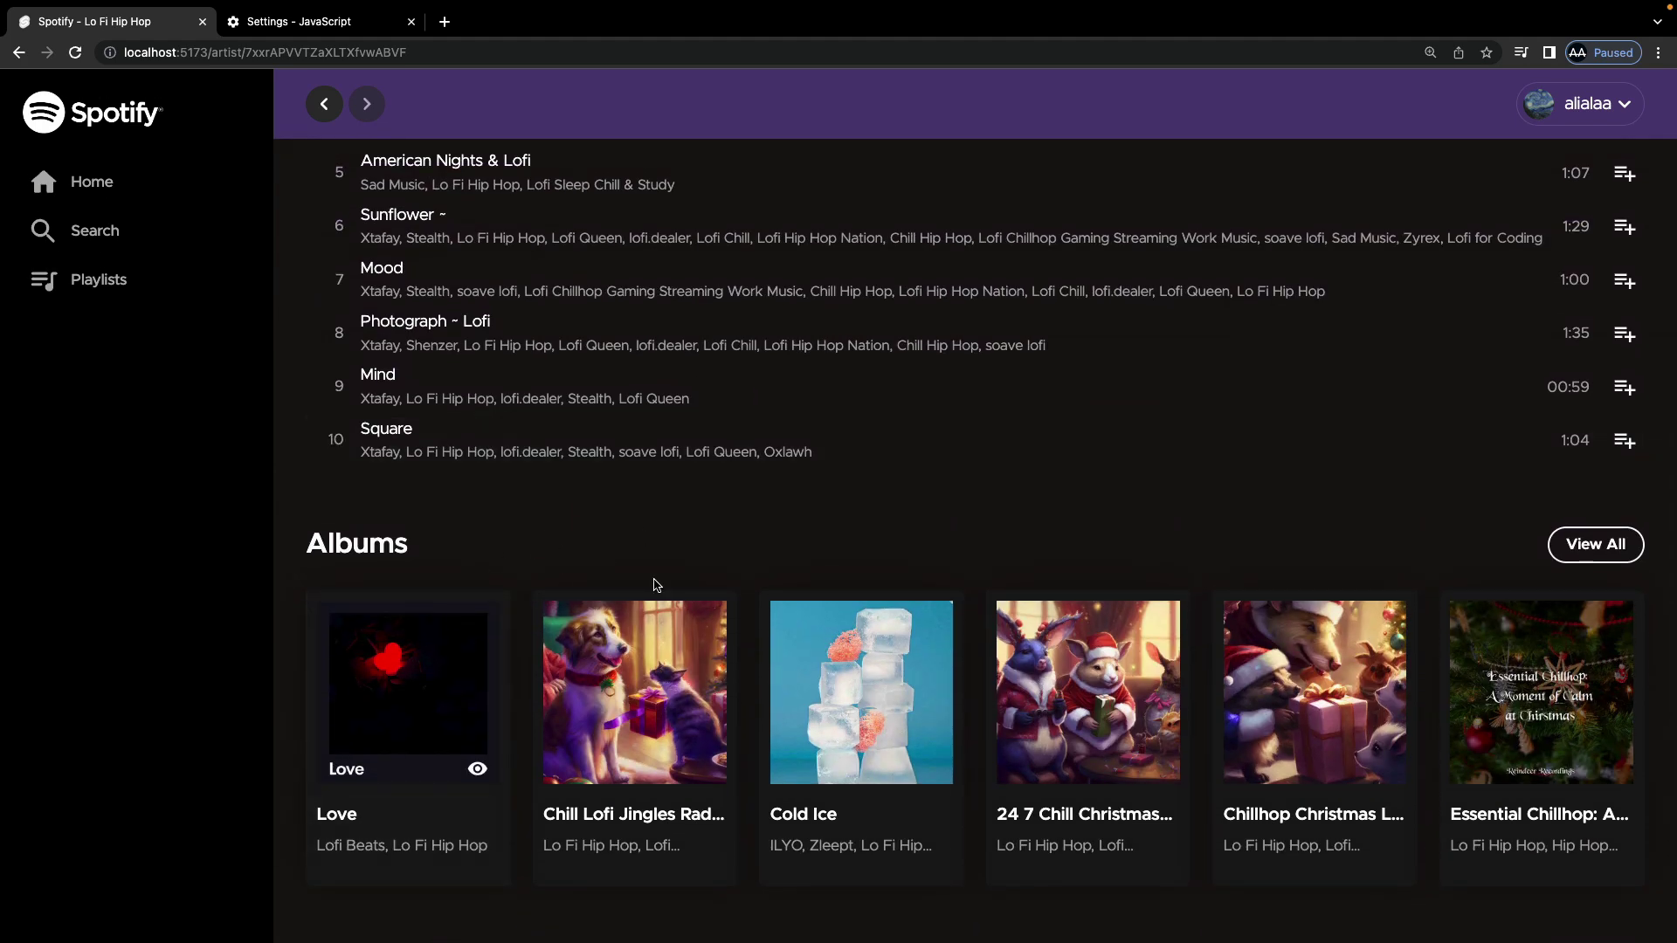
click(1588, 553)
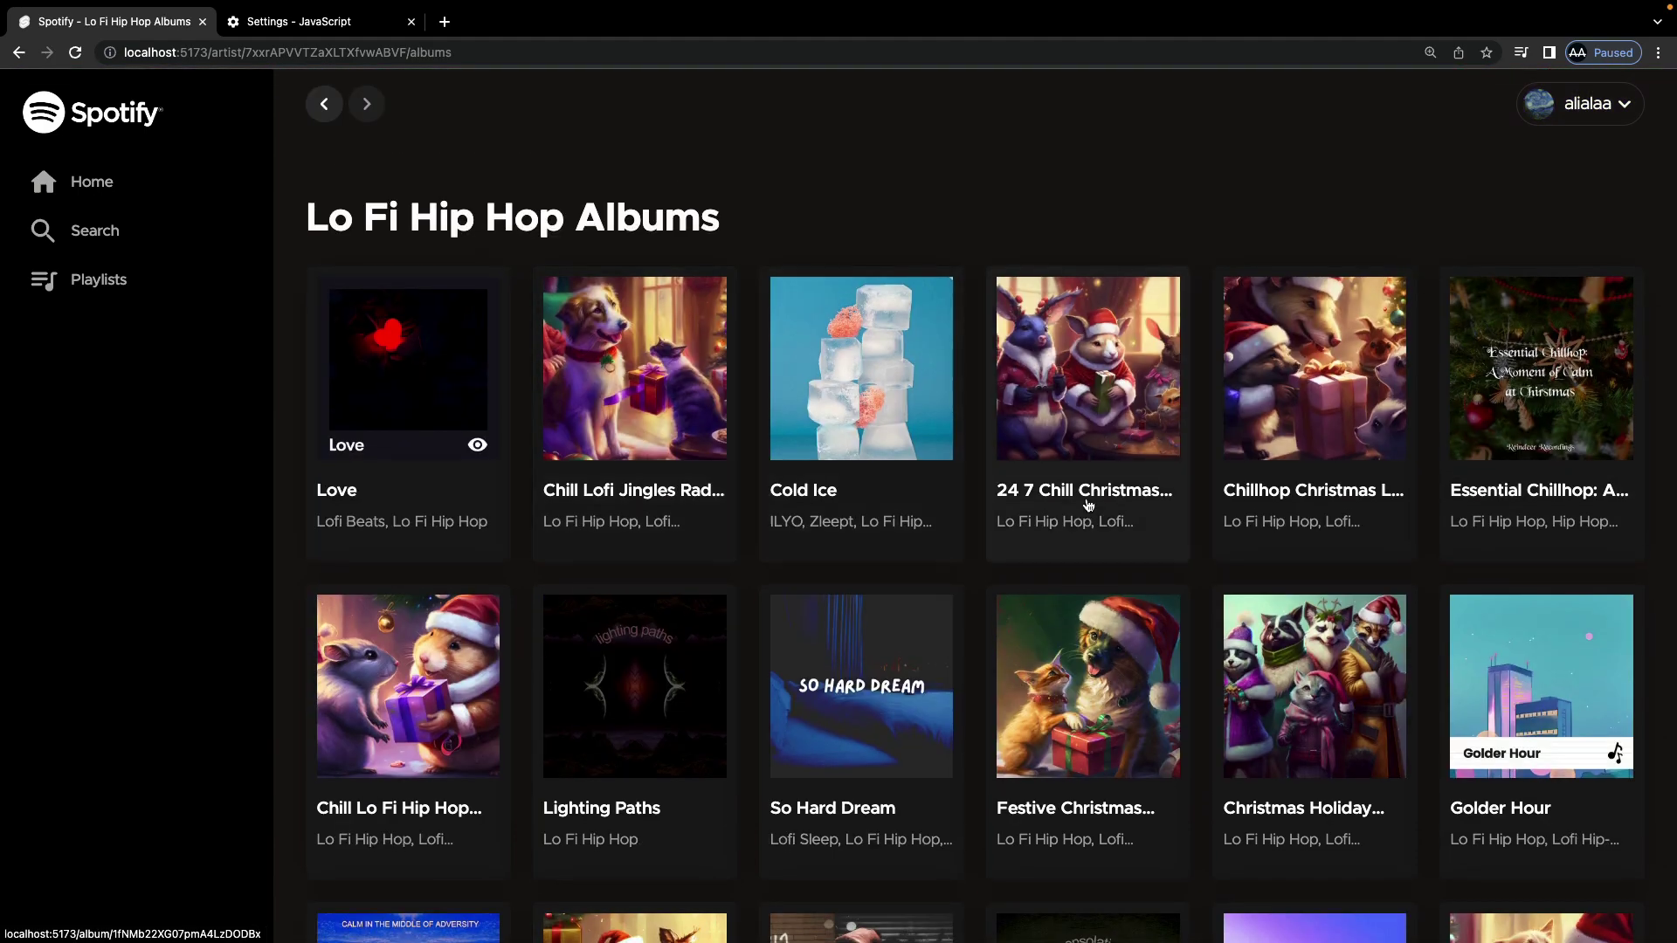
scroll(871, 488, down, 5)
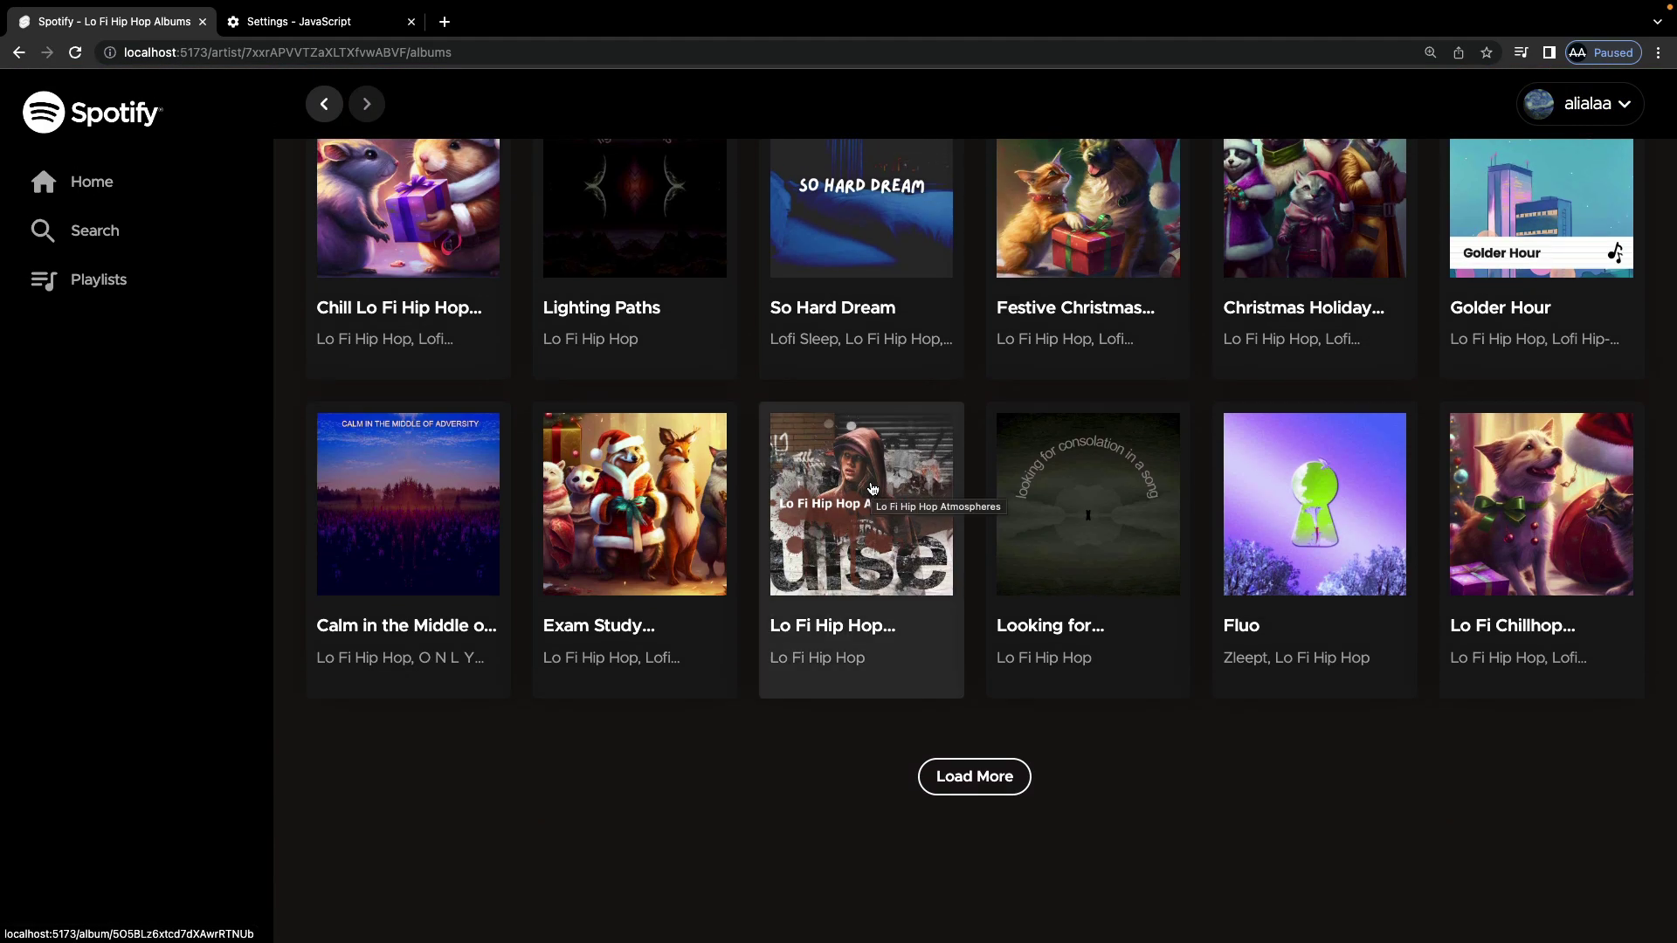
click(960, 779)
scroll(952, 785, down, 7)
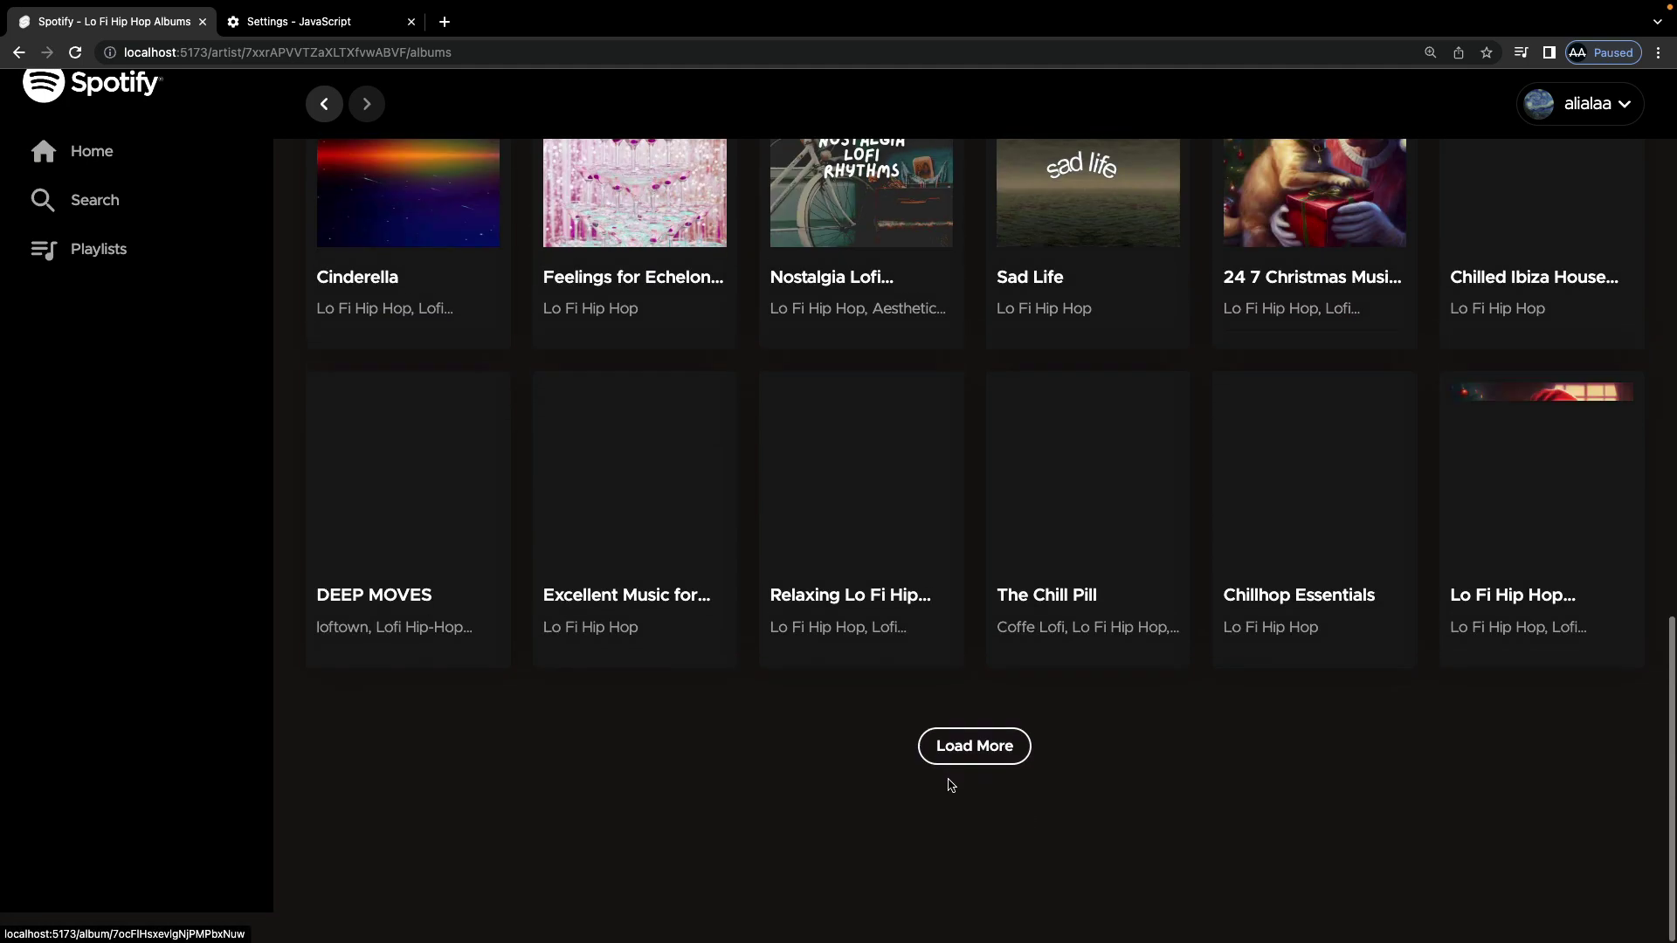
scroll(951, 785, up, 15)
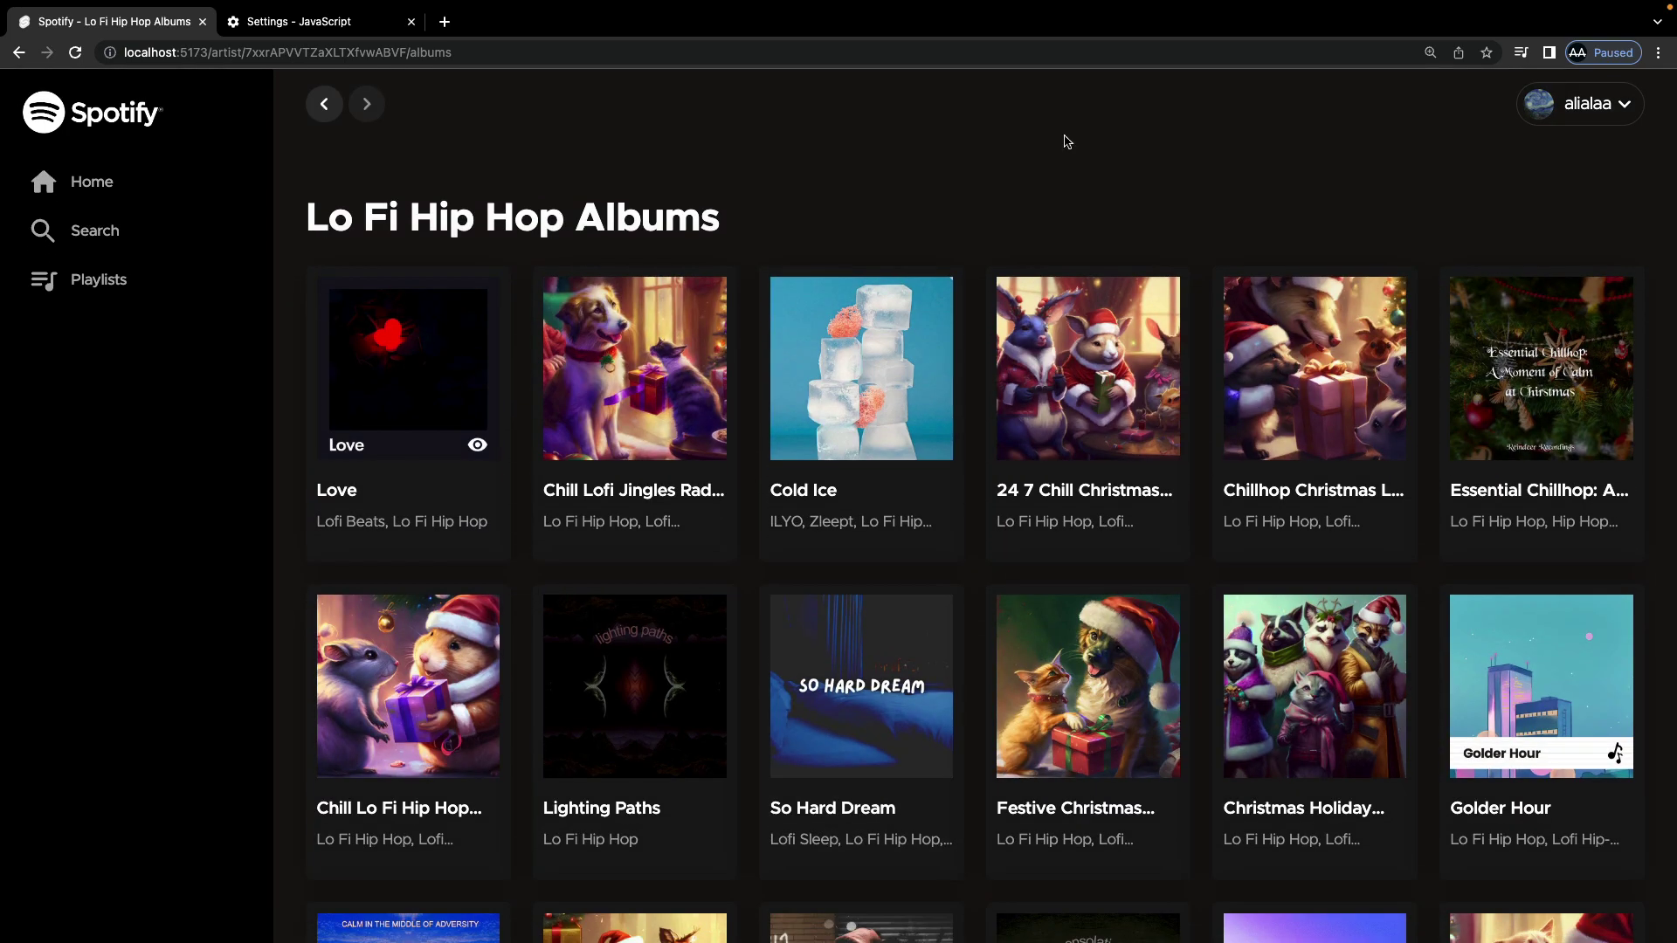
Step: Open the user profile and view the full list of followed artists
click(1584, 103)
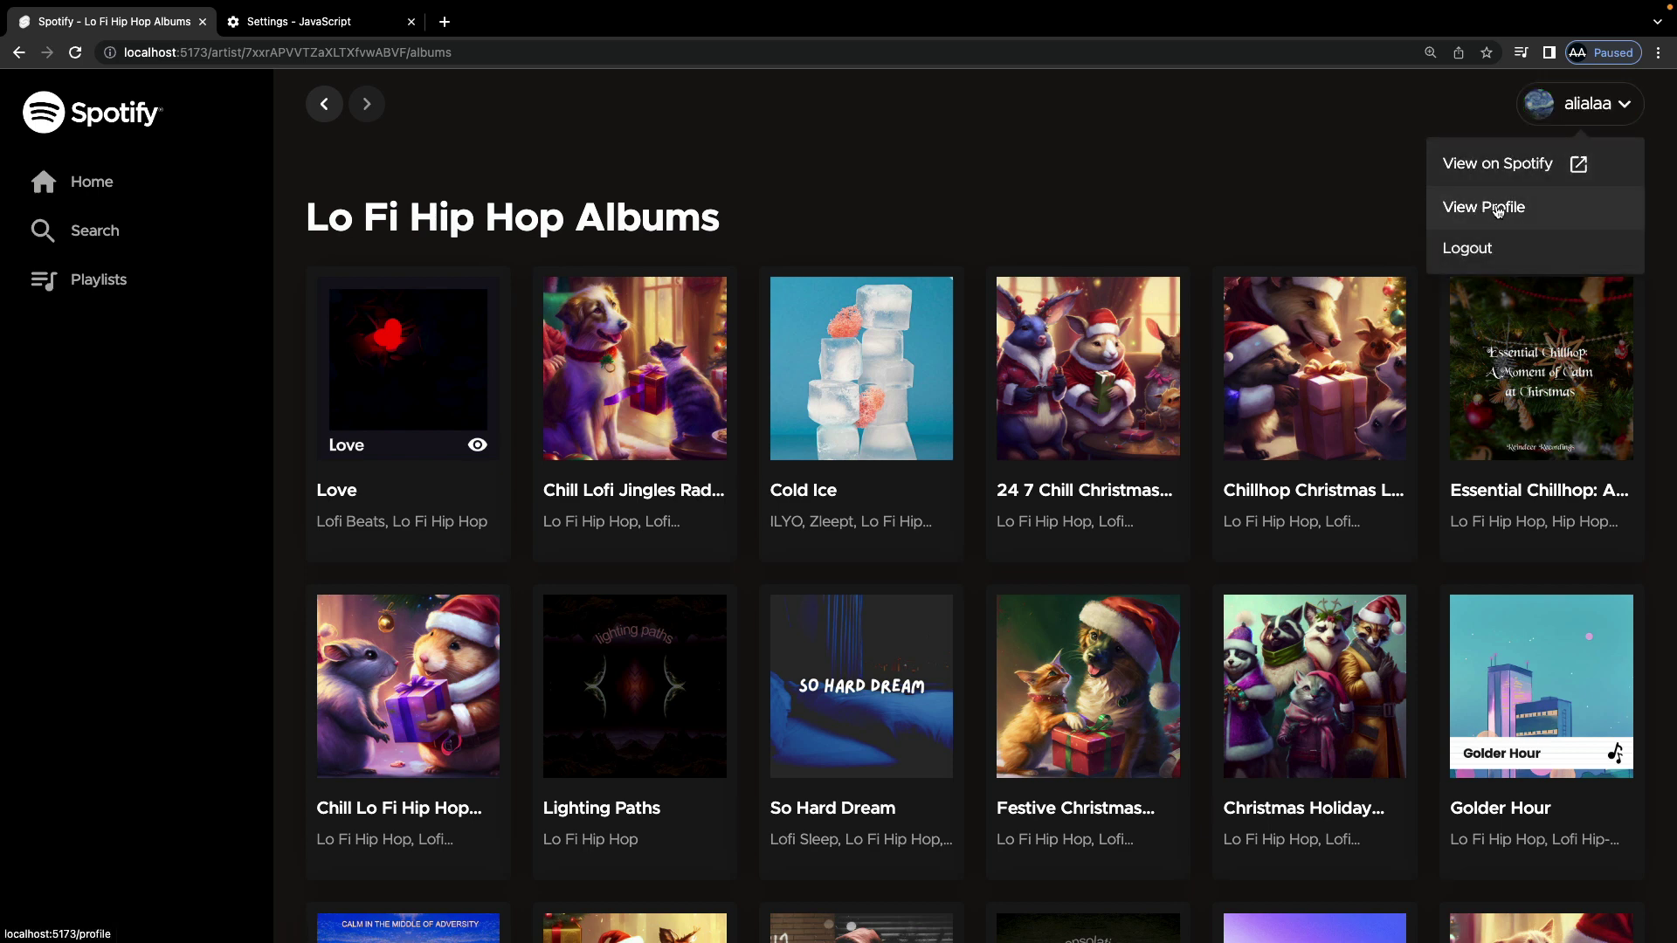
click(1484, 210)
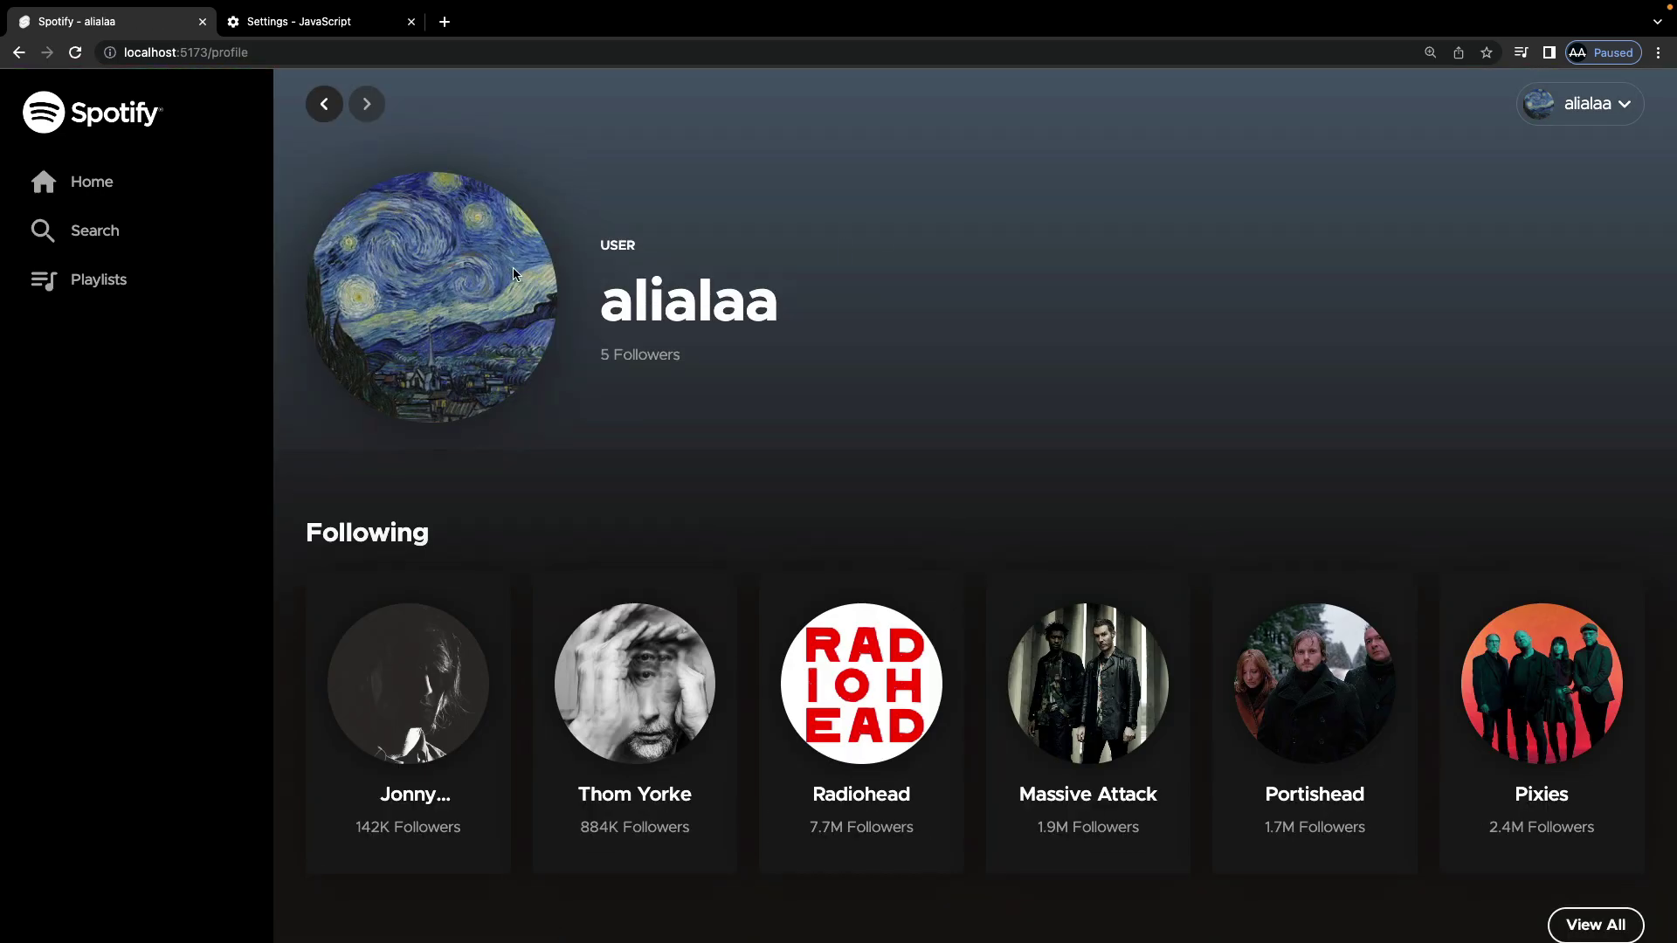
scroll(721, 374, down, 3)
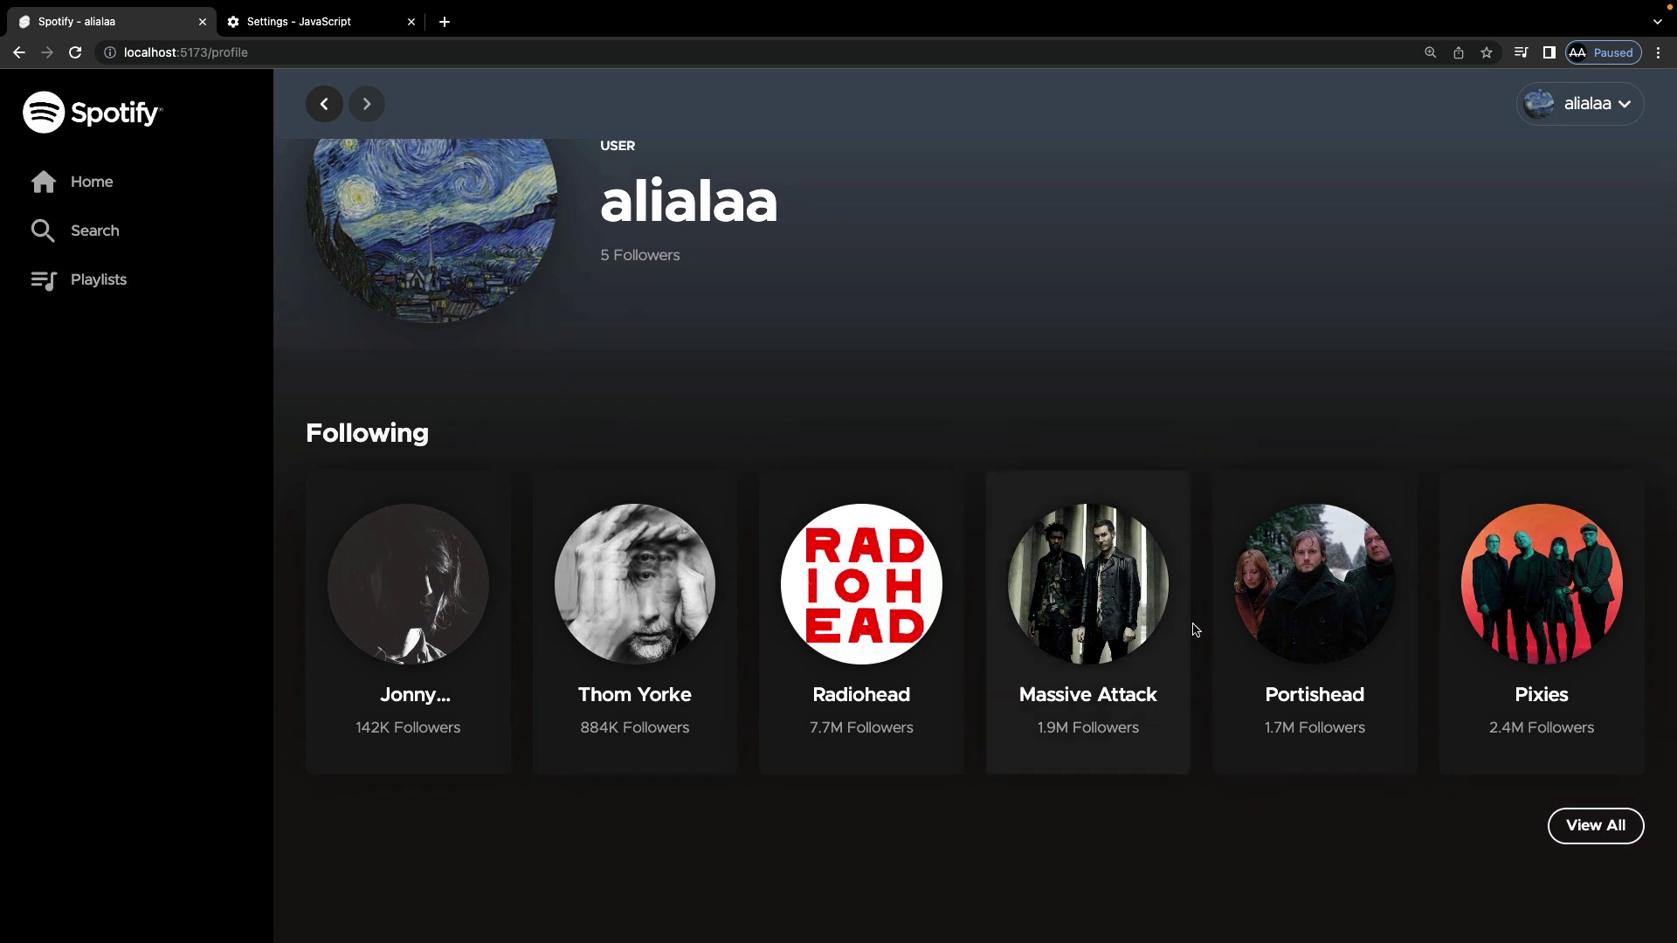
click(1597, 829)
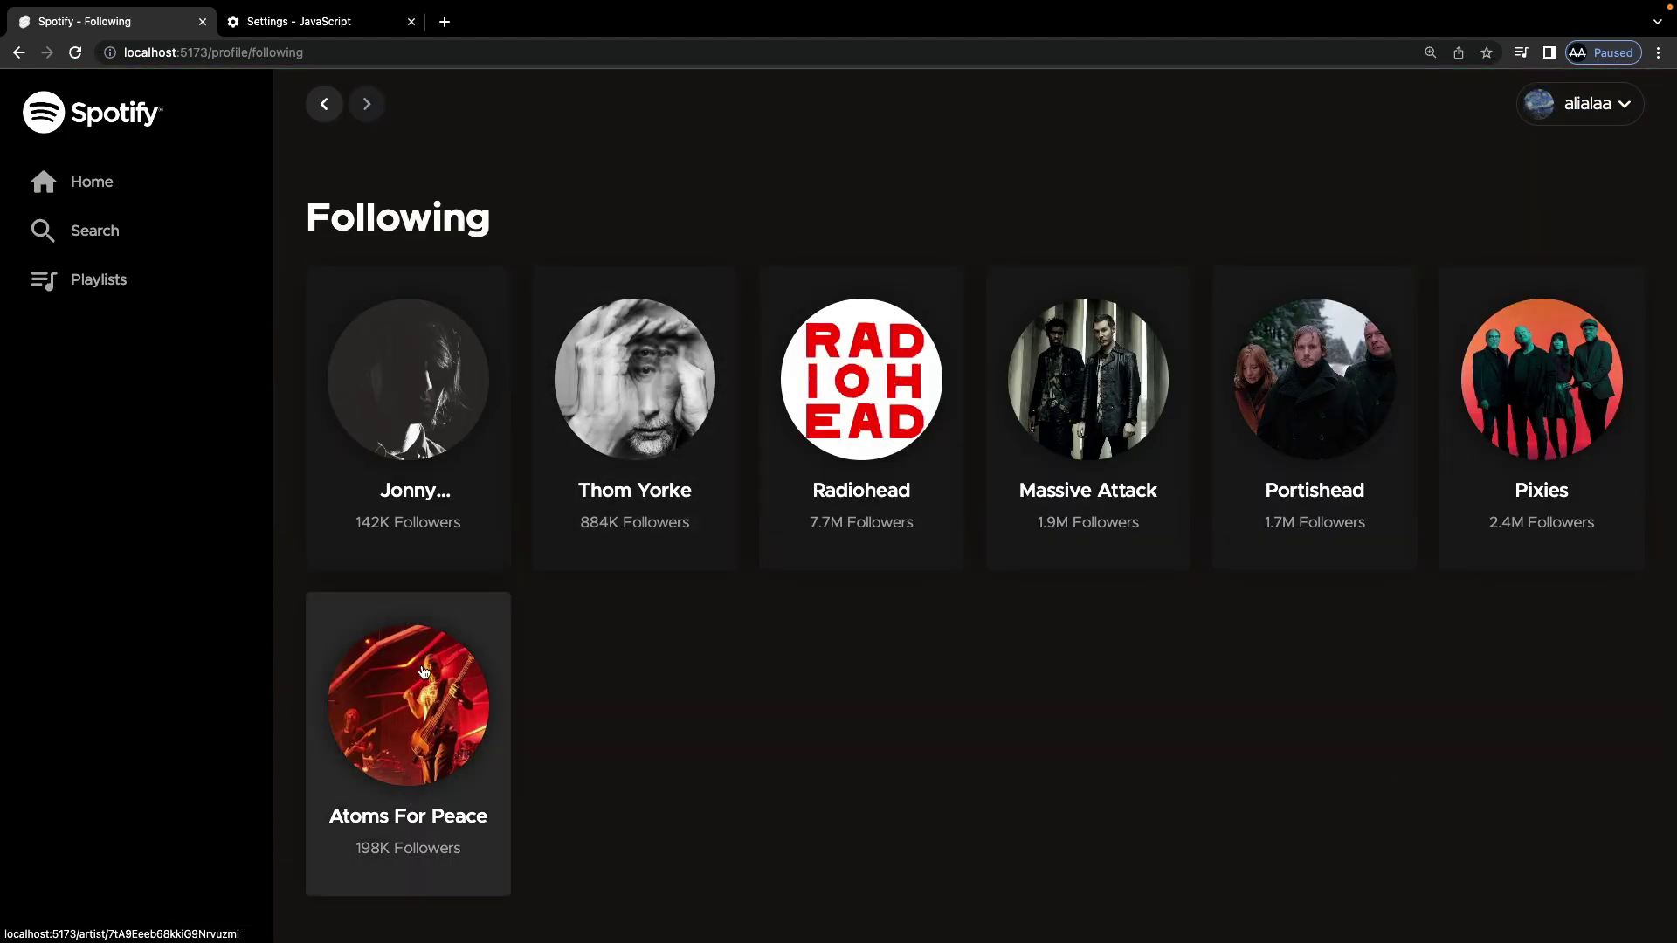
Step: Visit the Atoms For Peace artist page, then go to Your Playlists
click(429, 690)
scroll(733, 270, down, 10)
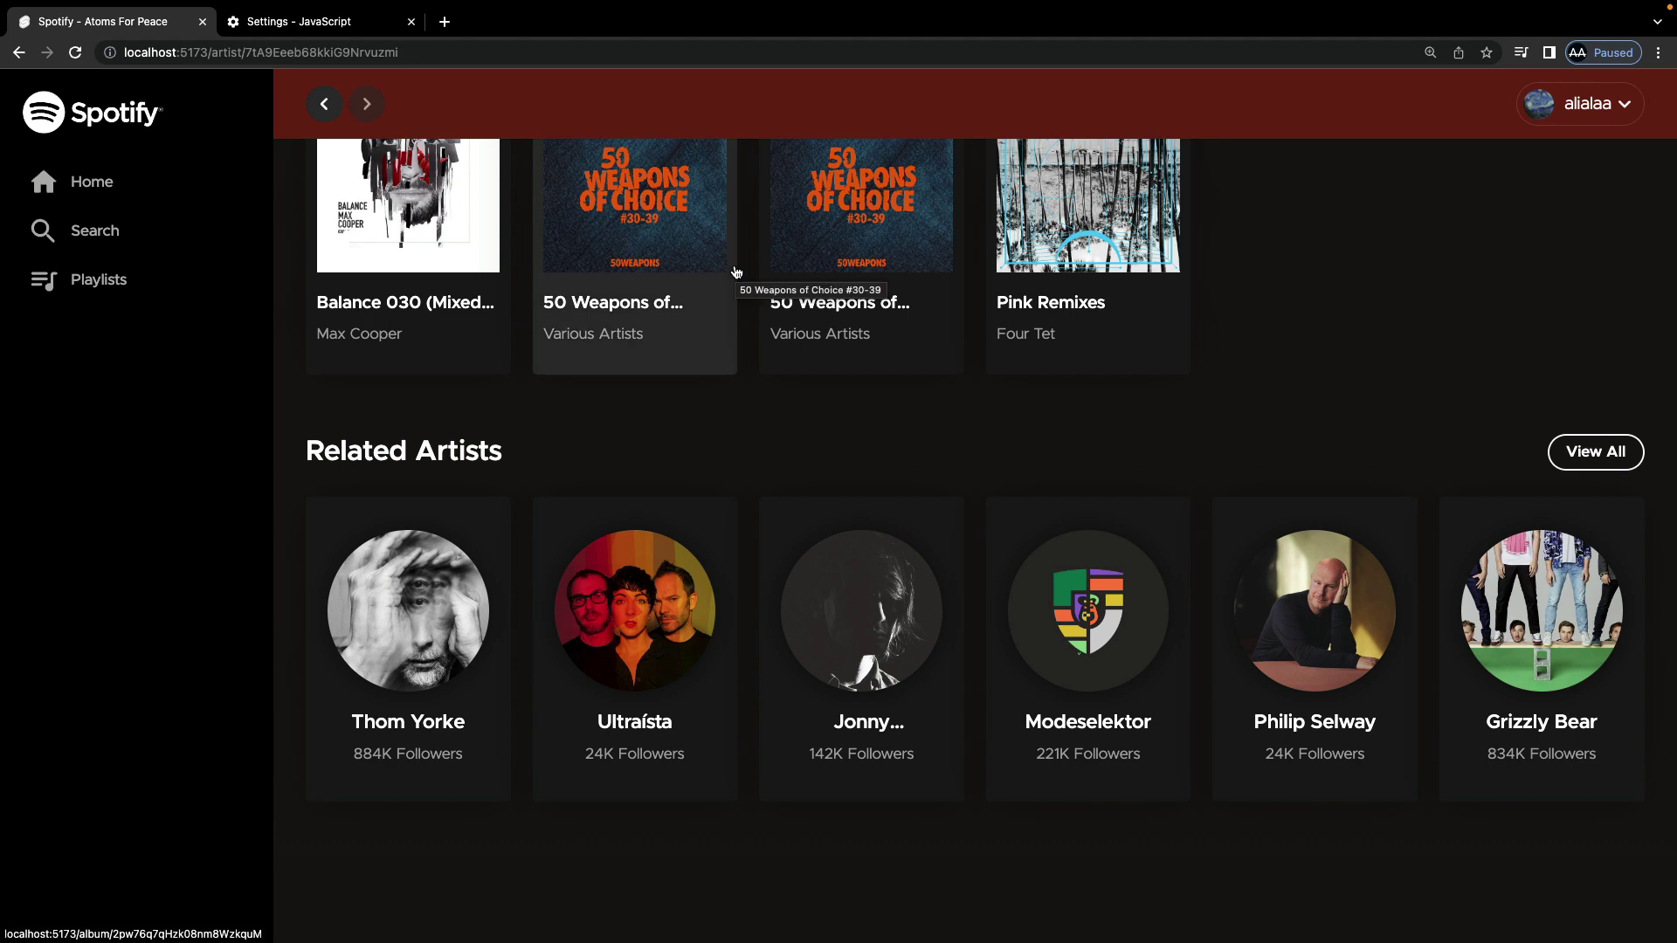
click(121, 280)
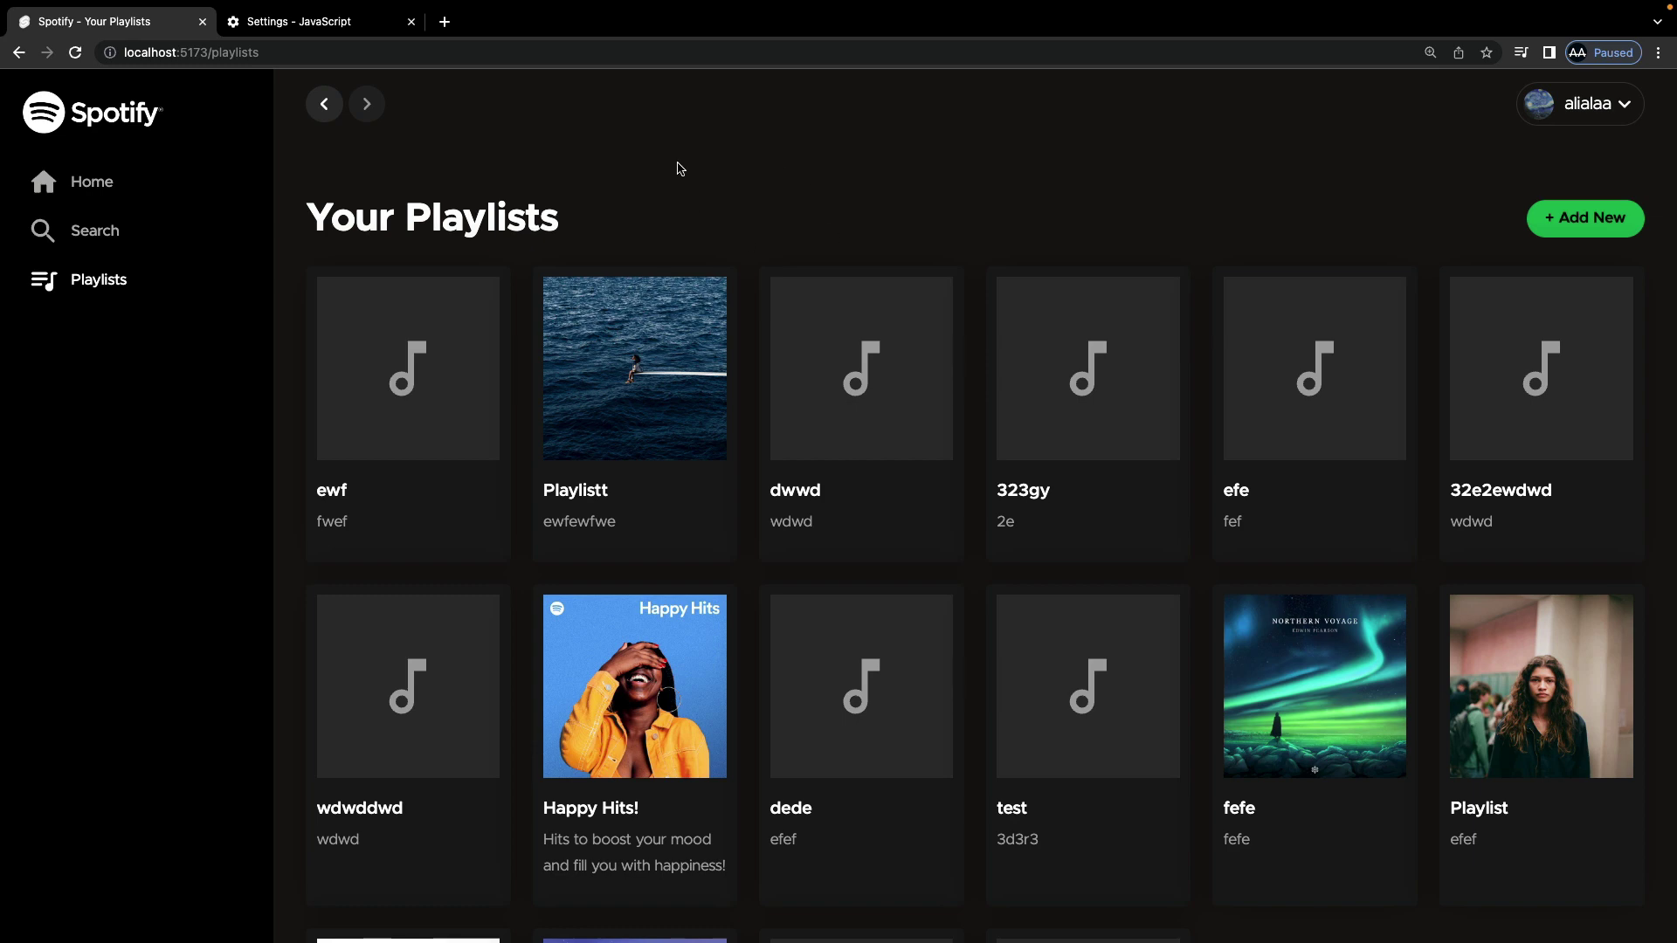
Step: Return to the Home page and scroll to the featured playlists
scroll(680, 168, down, 5)
scroll(680, 168, up, 5)
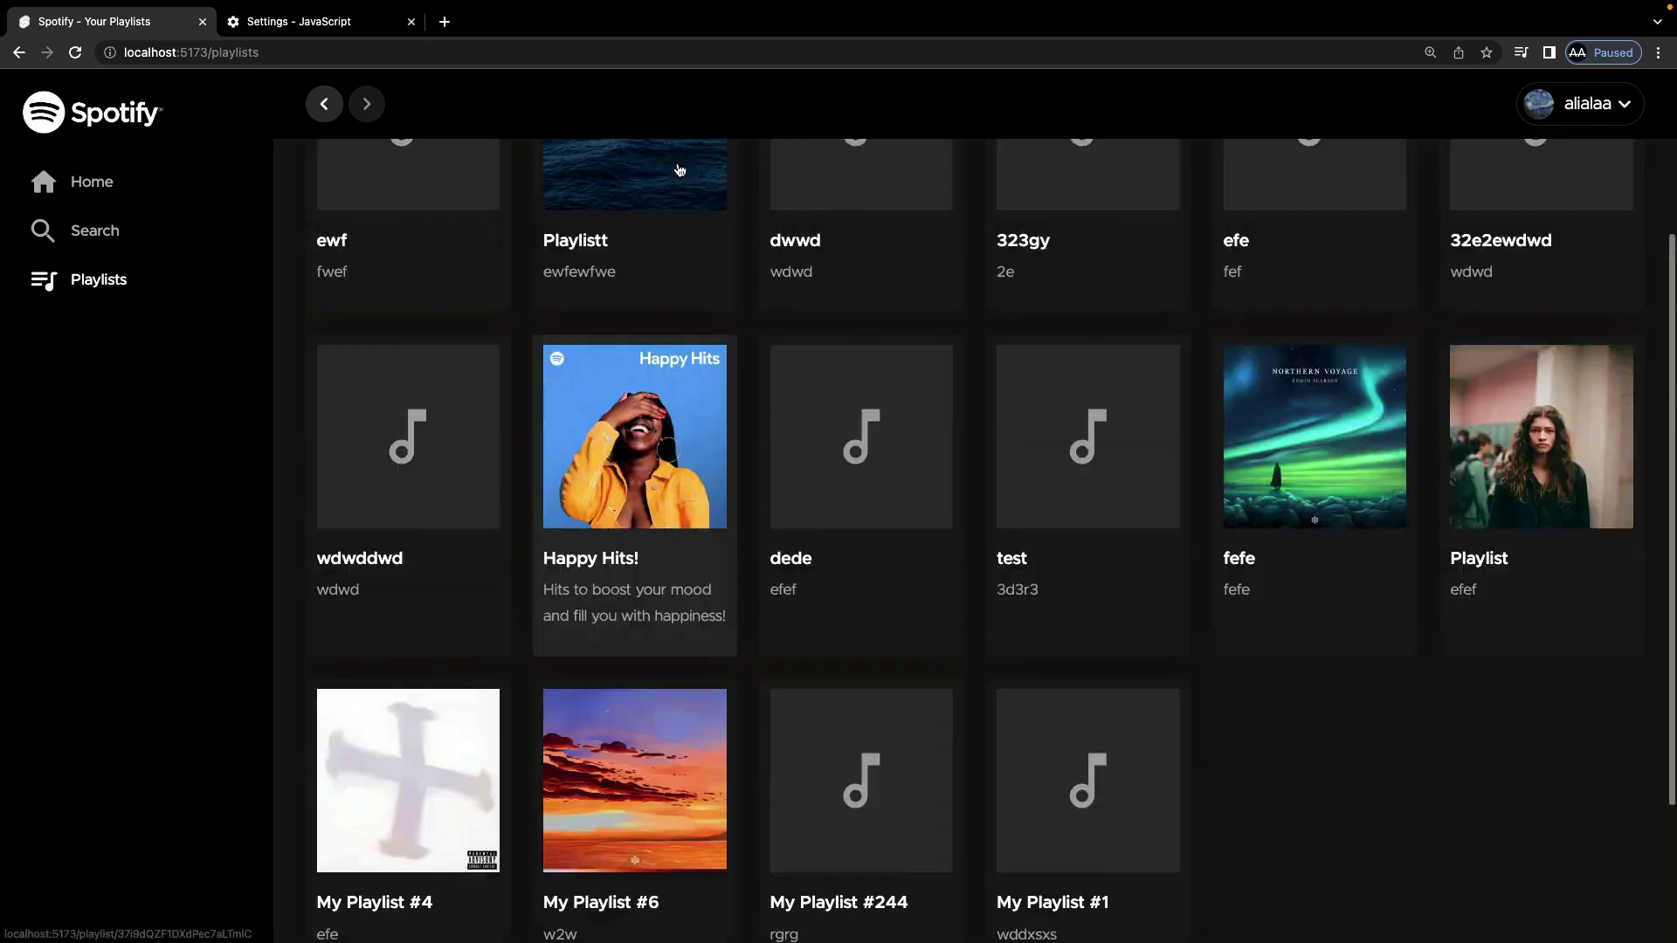
click(114, 188)
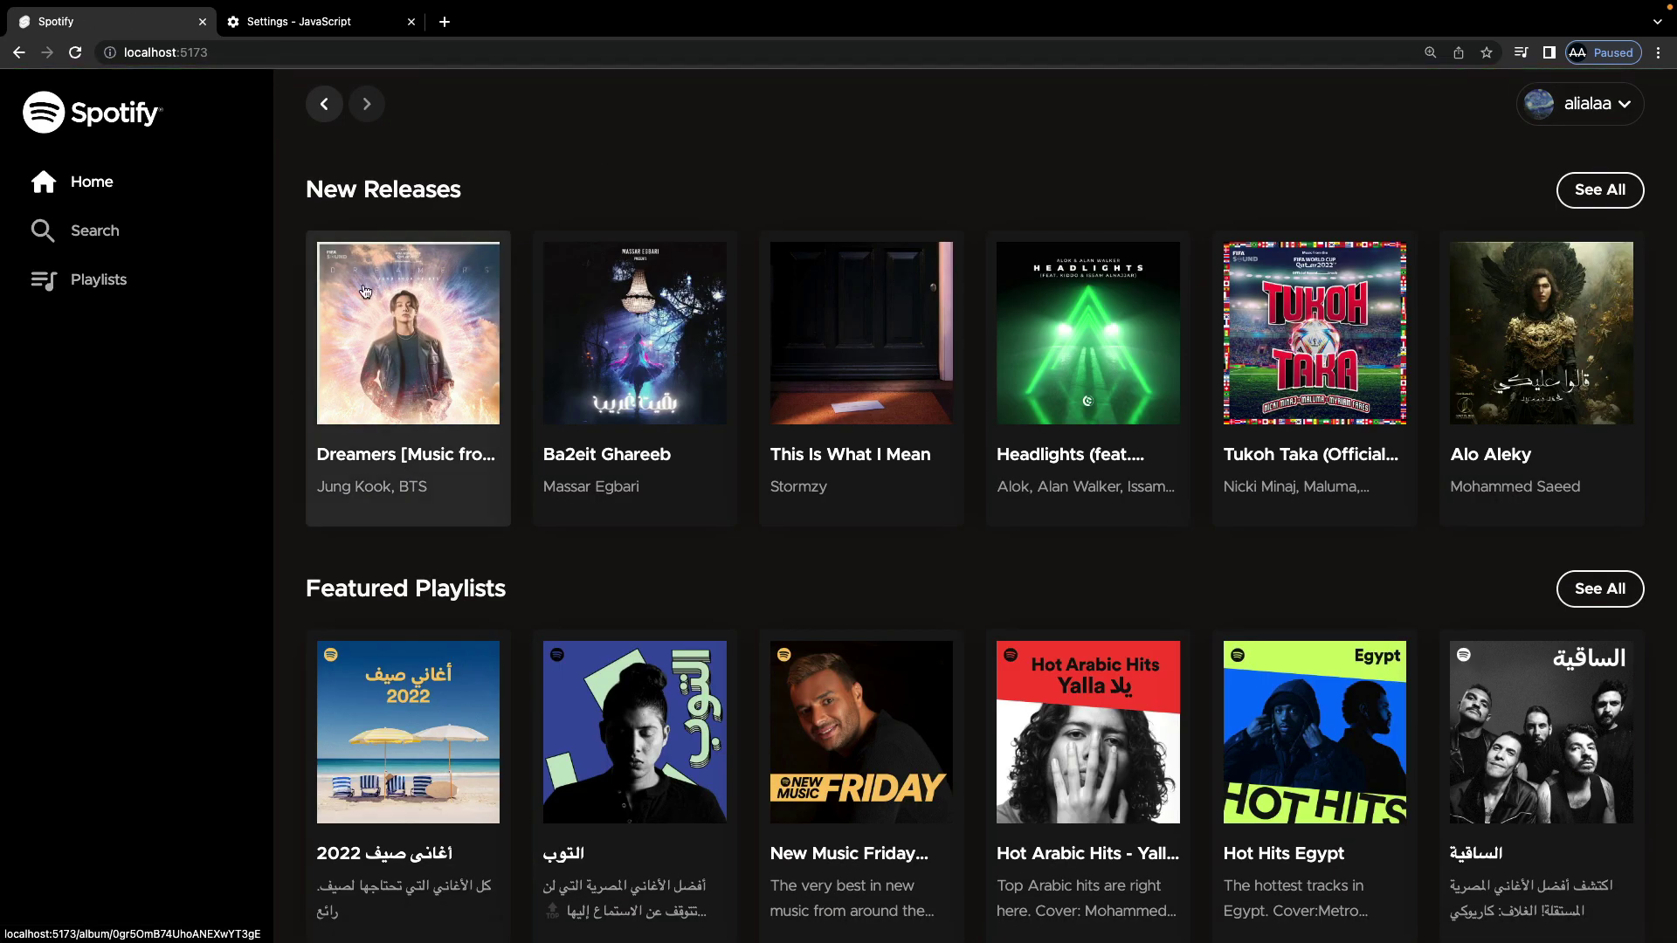
scroll(675, 477, down, 2)
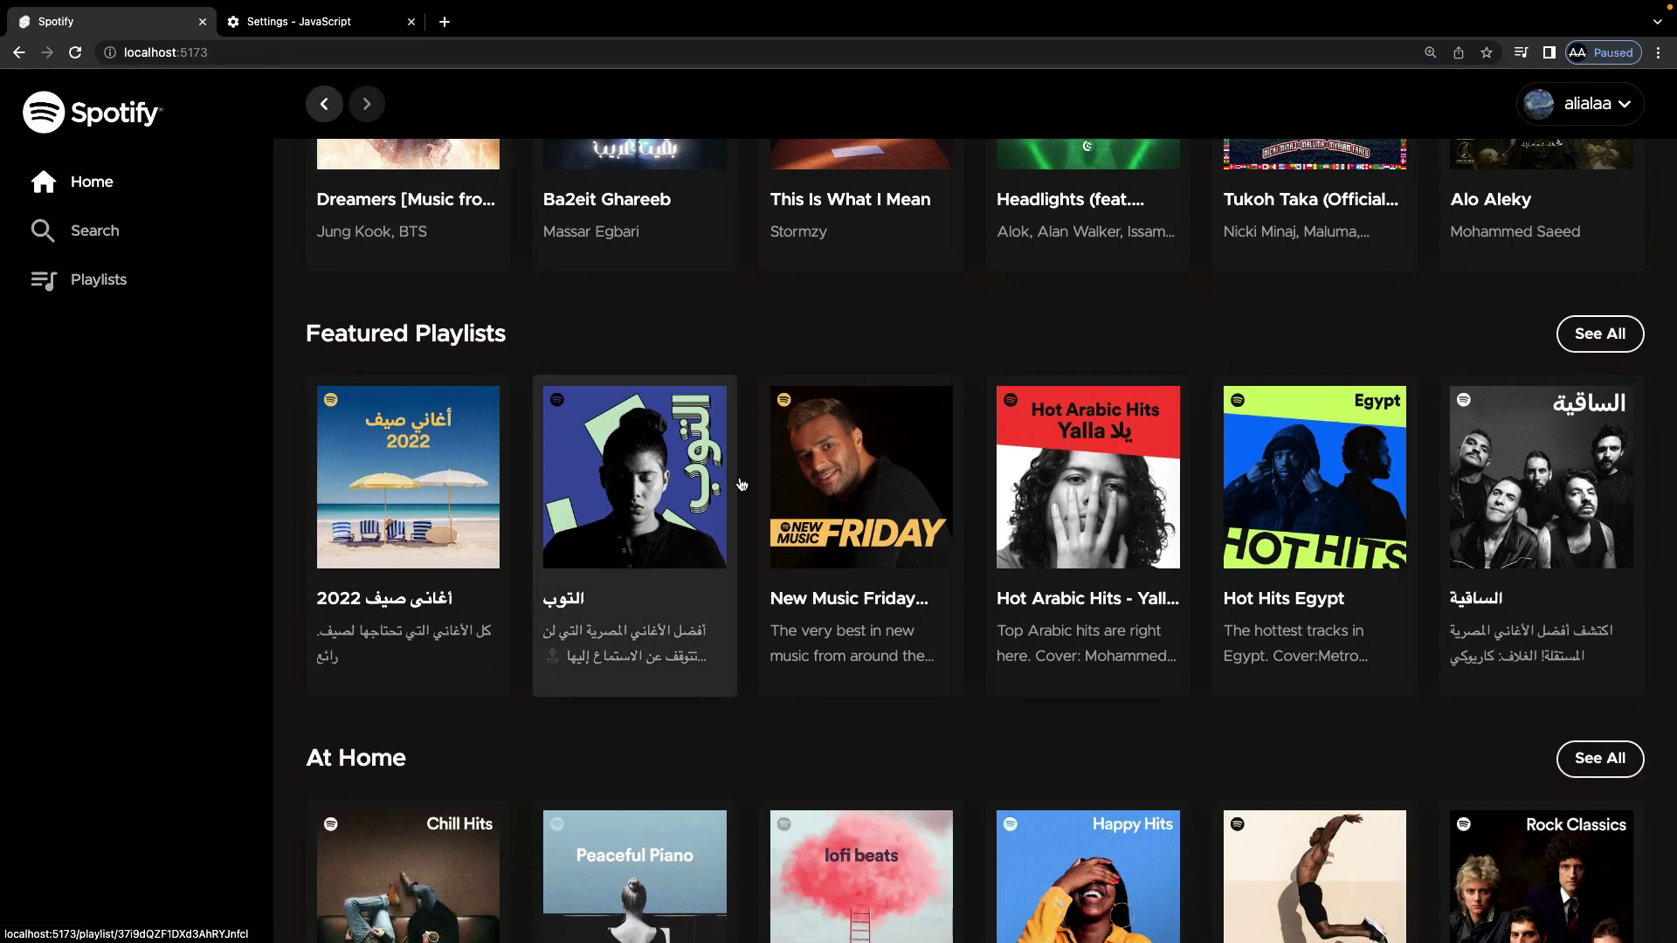
Step: Follow the New Music Friday Egypt playlist and view it in Your Playlists
click(891, 490)
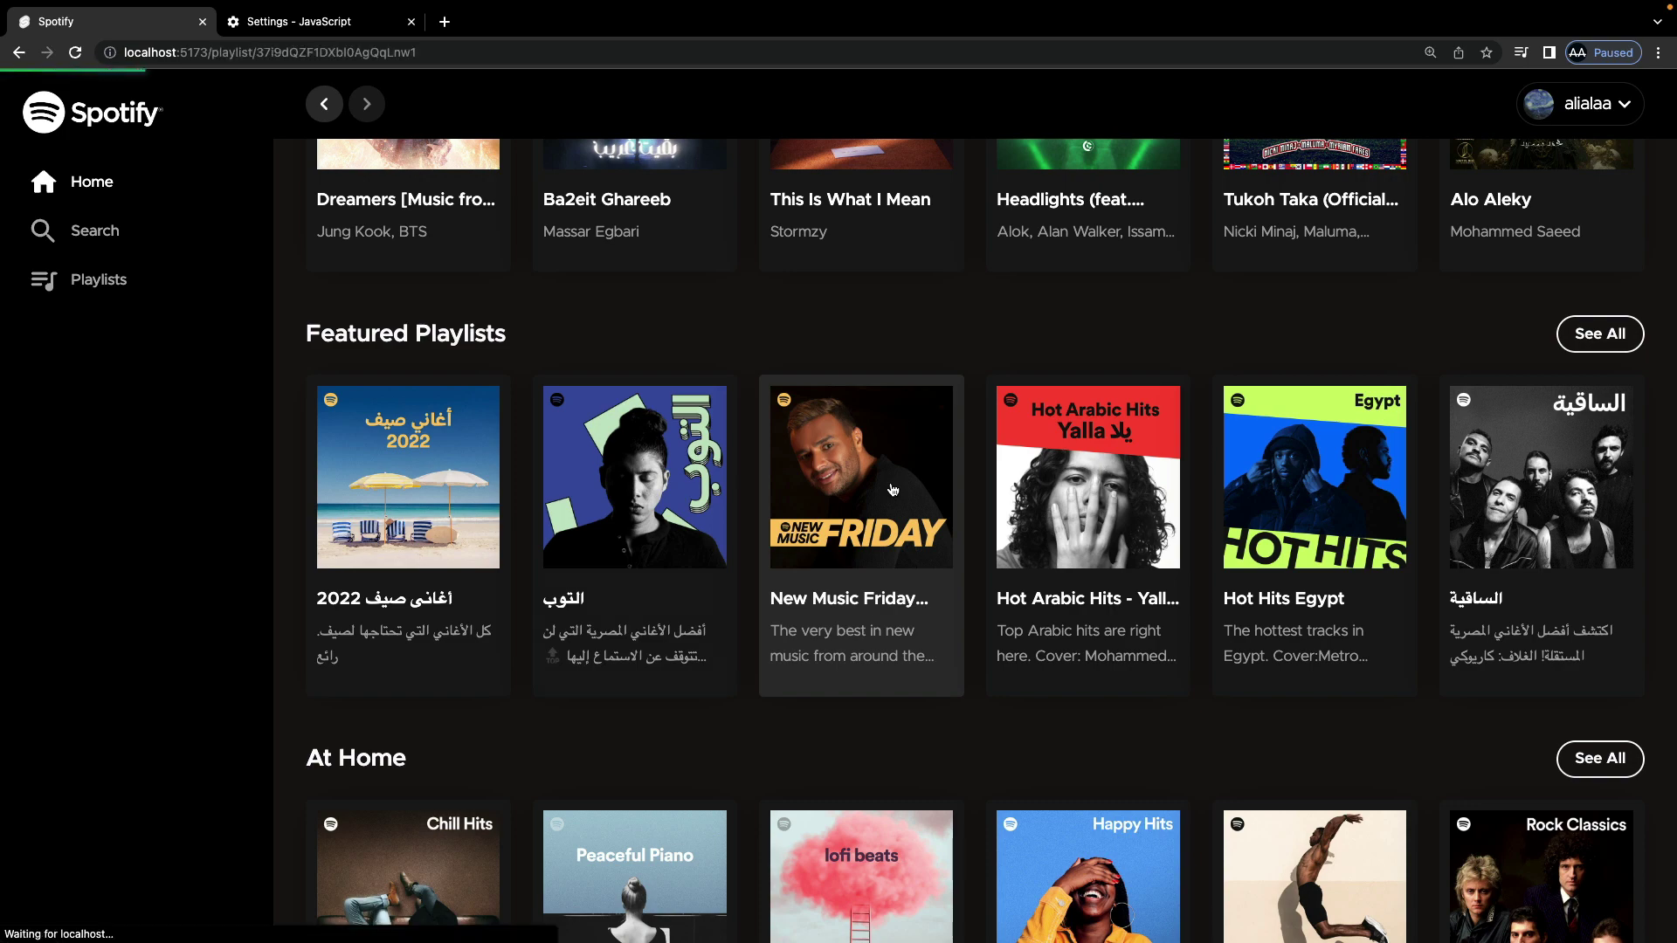
click(1561, 528)
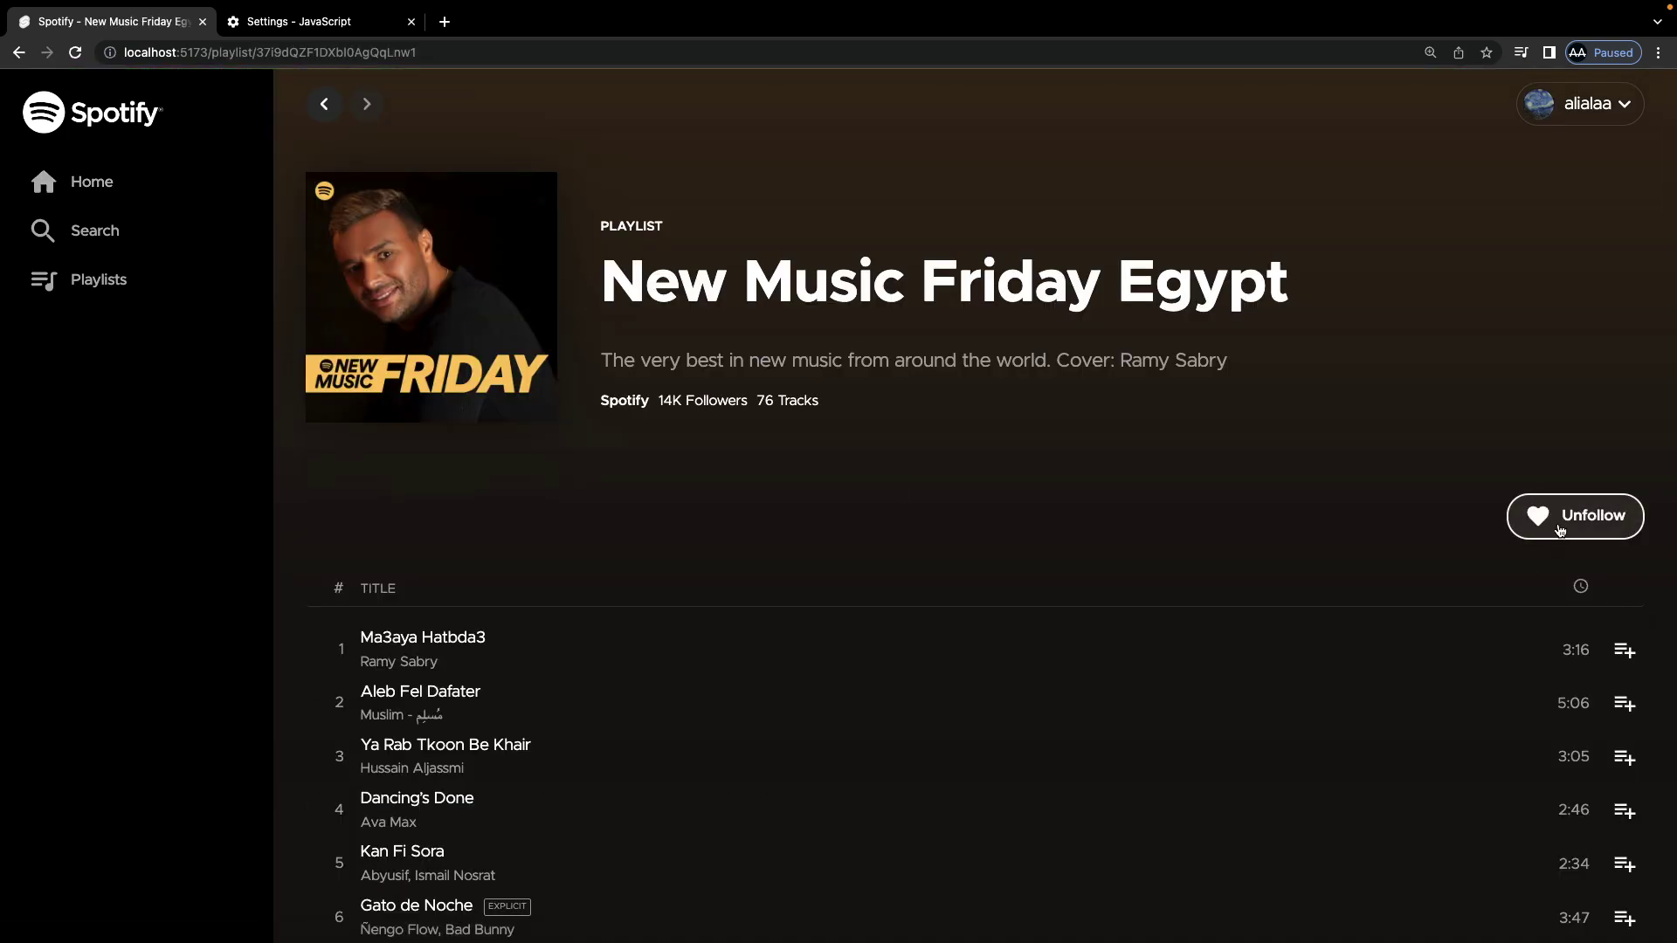
click(124, 287)
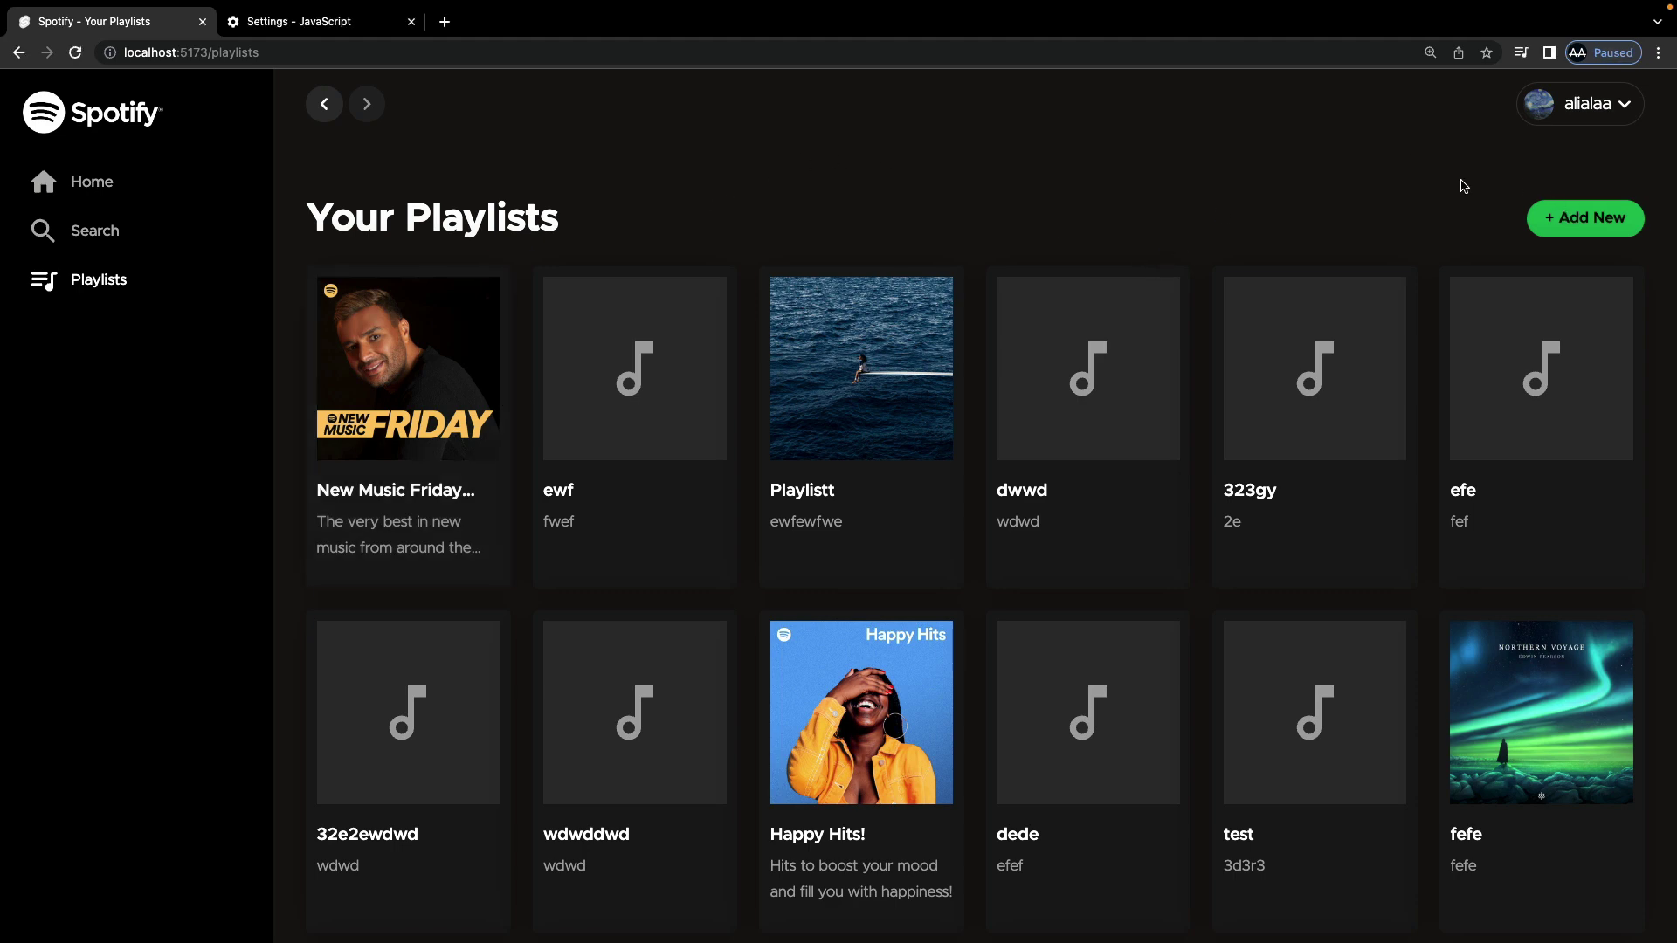
Step: Create a playlist named 'test playlisyt' with the description 'some description'
click(1593, 225)
click(821, 480)
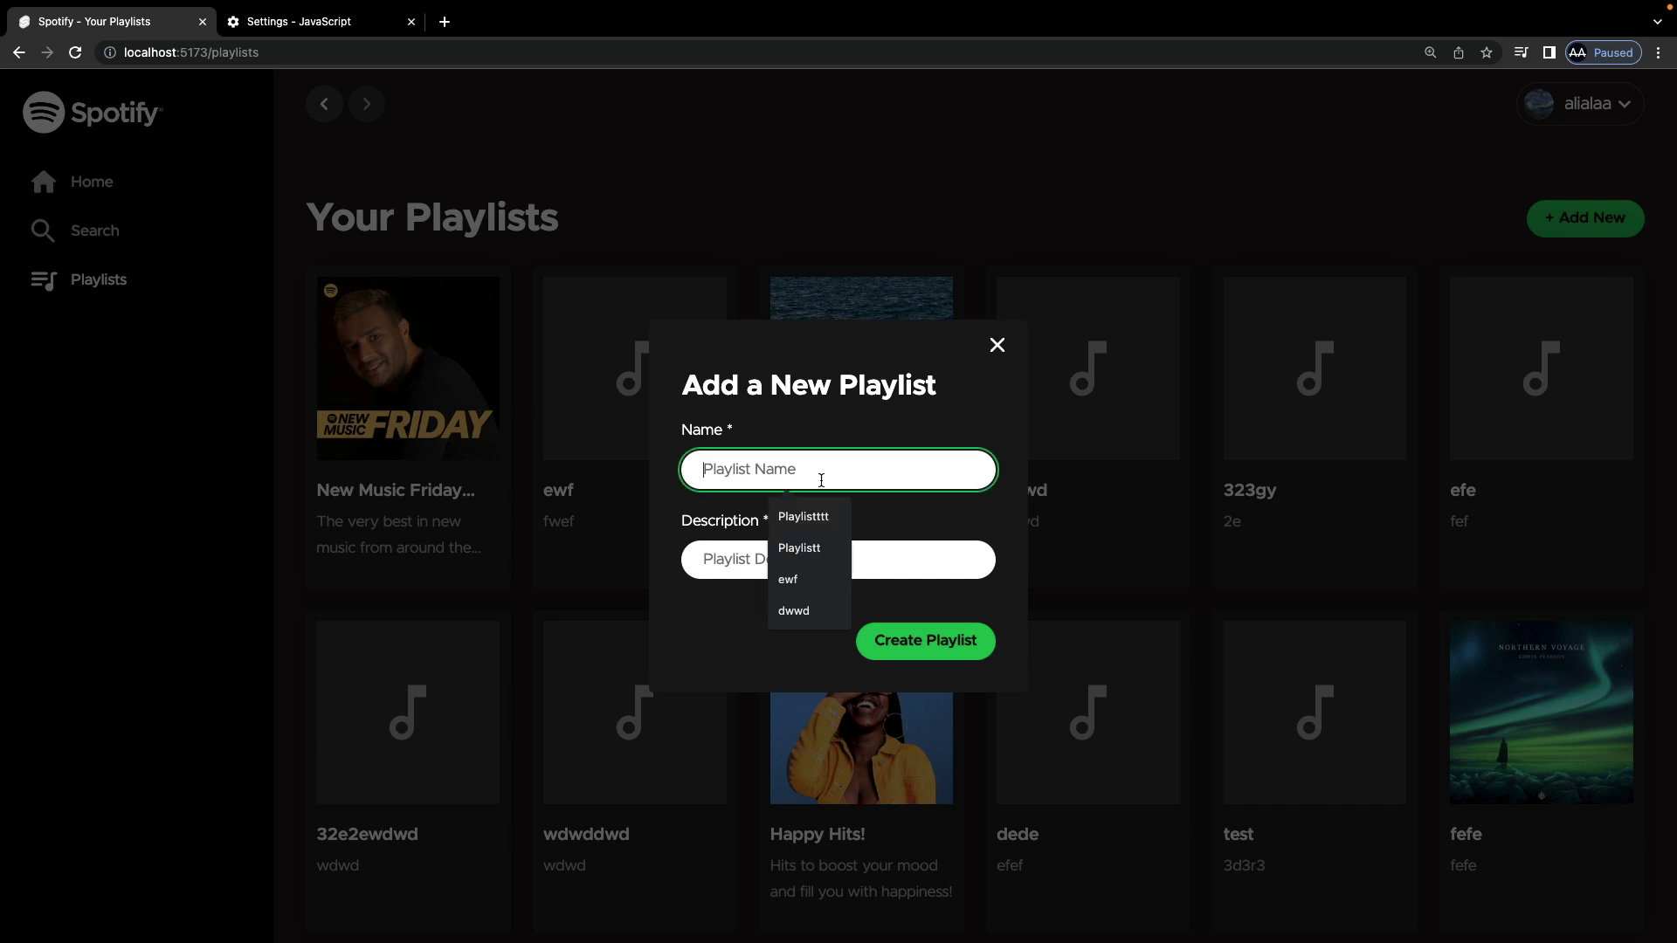
text(test )
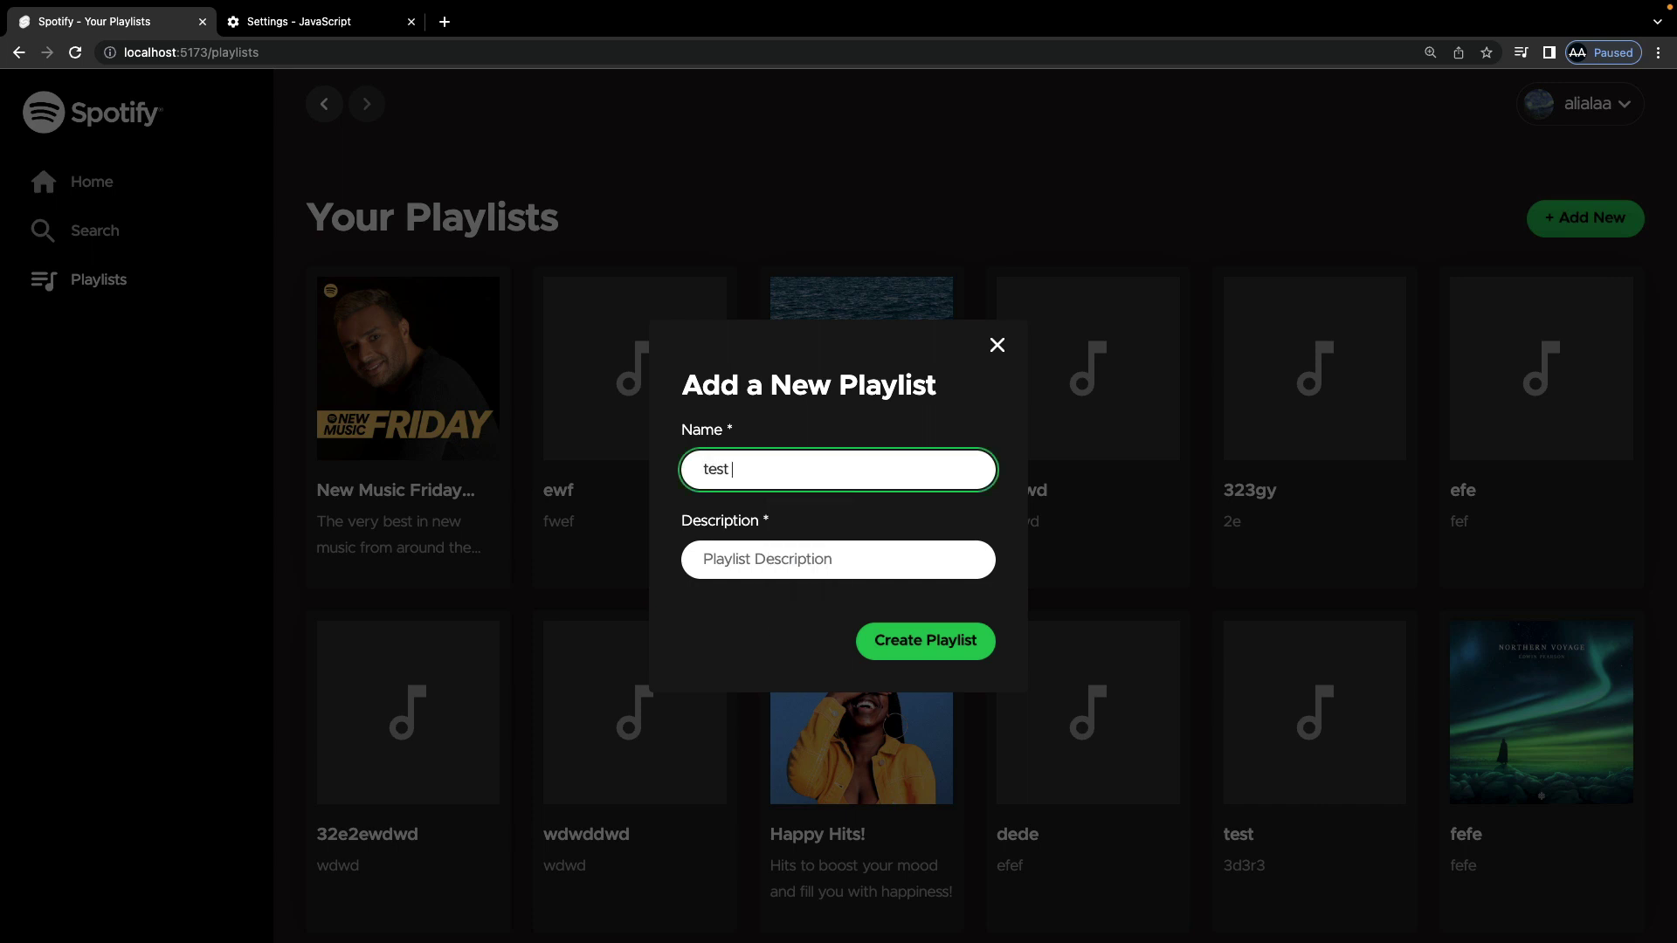
text(playlisyt)
key(Tab)
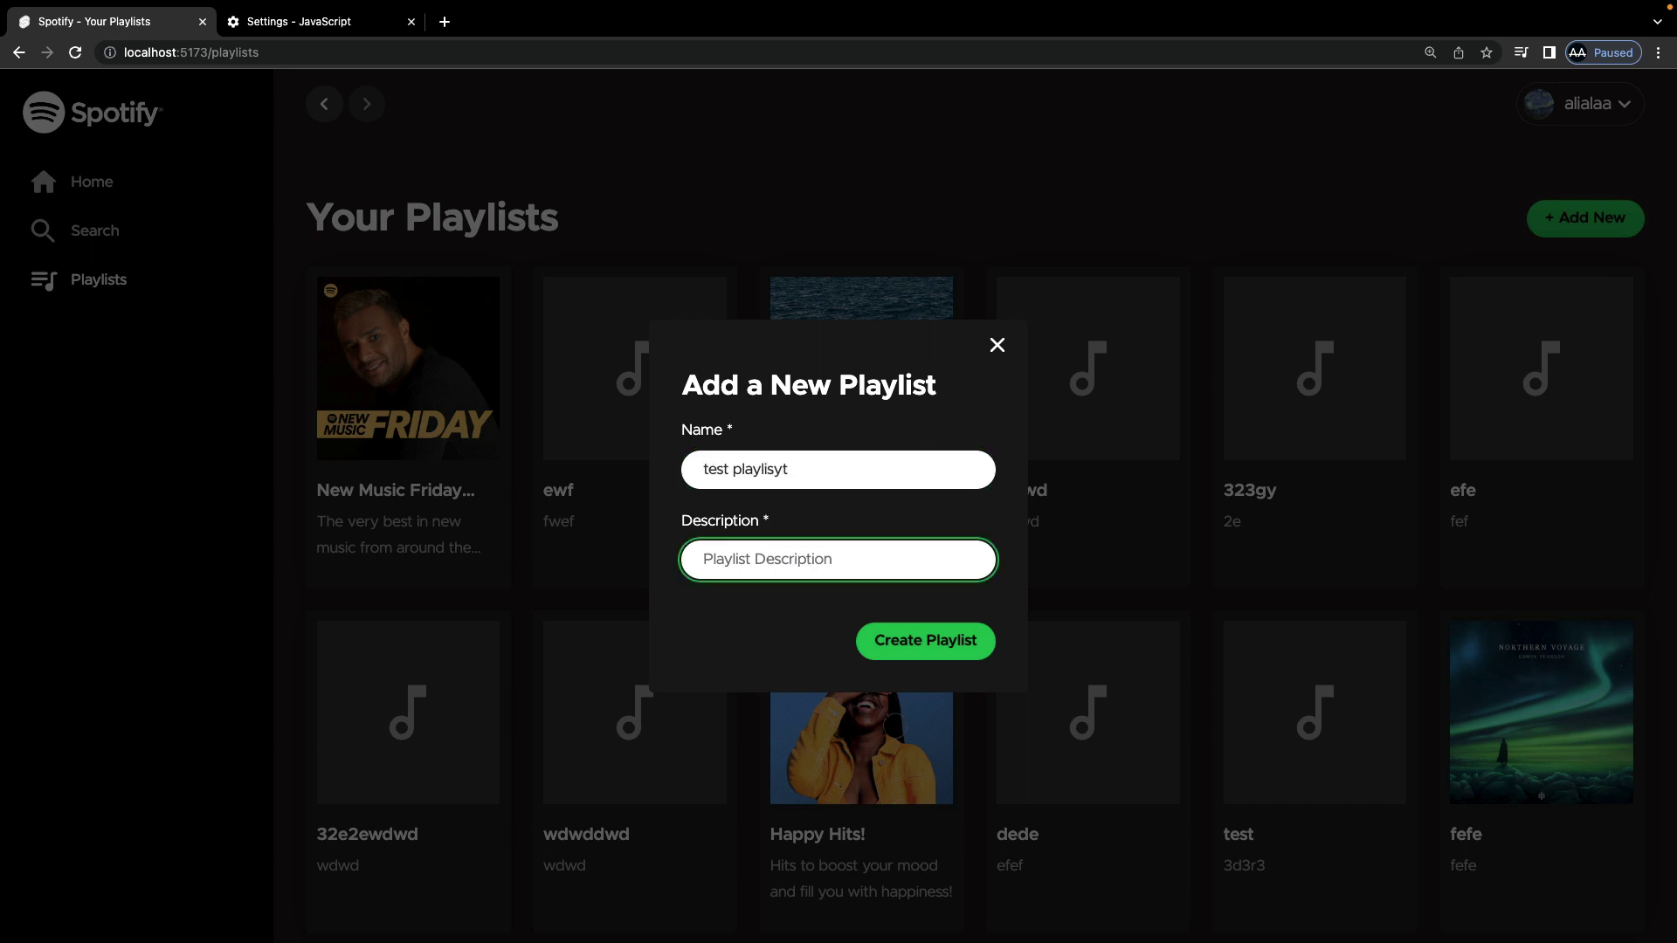
text(smme a)
key(BackSpace)
text(description)
key(Return)
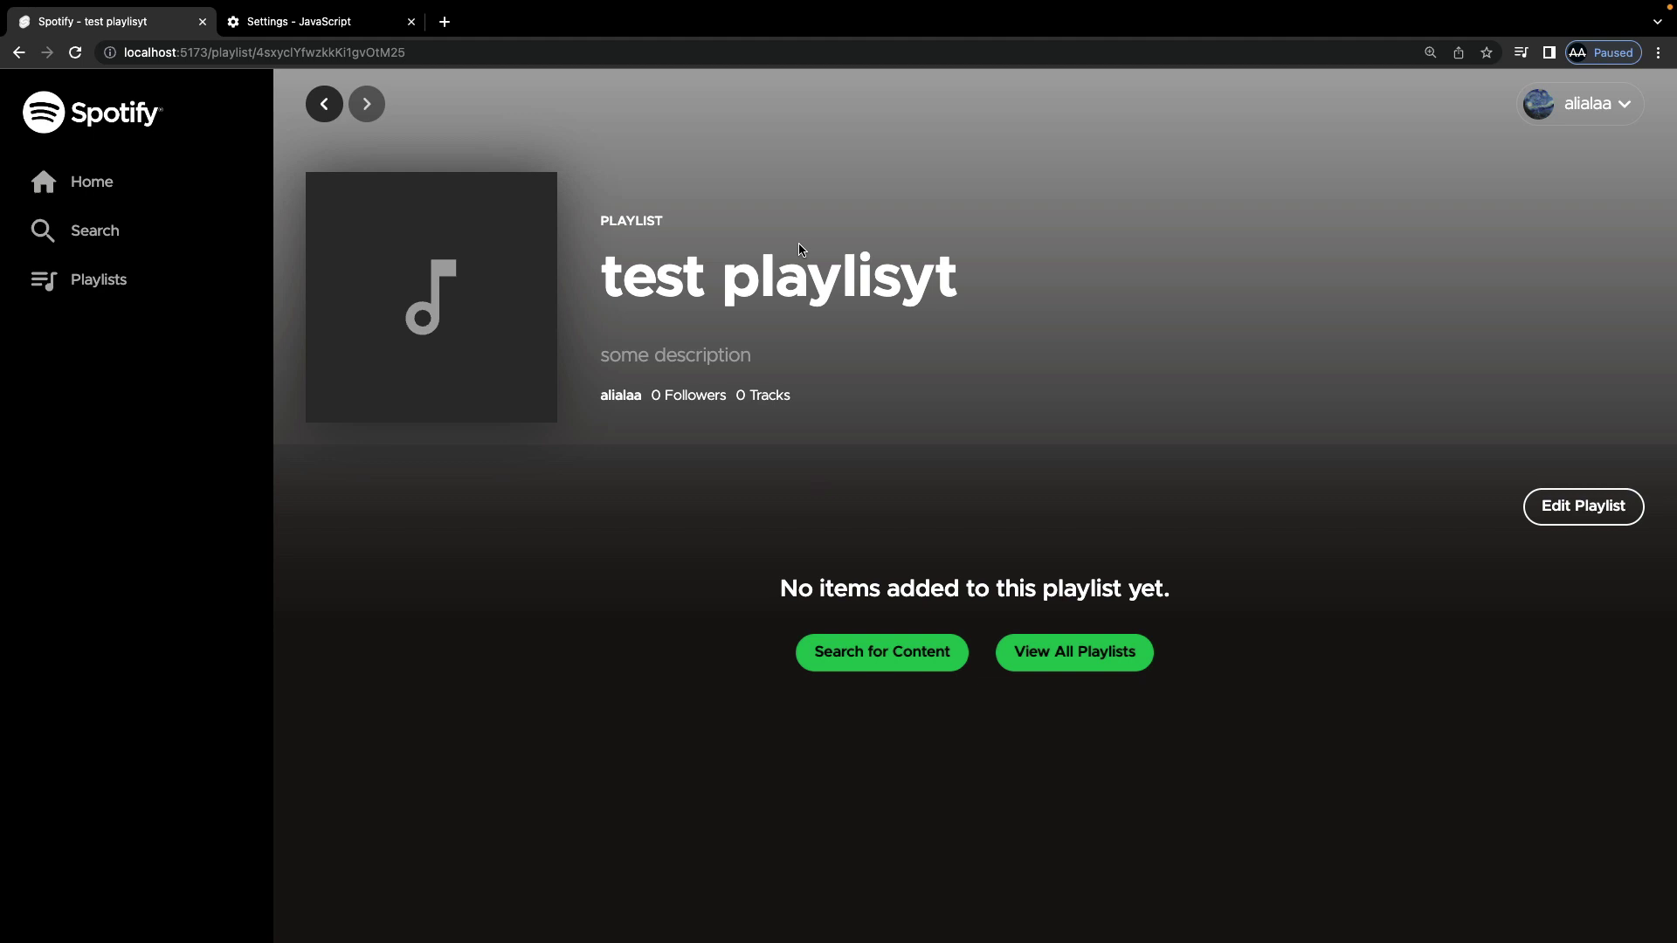
Step: Browse to the Today's Top Hits playlist under Top Lists
click(856, 653)
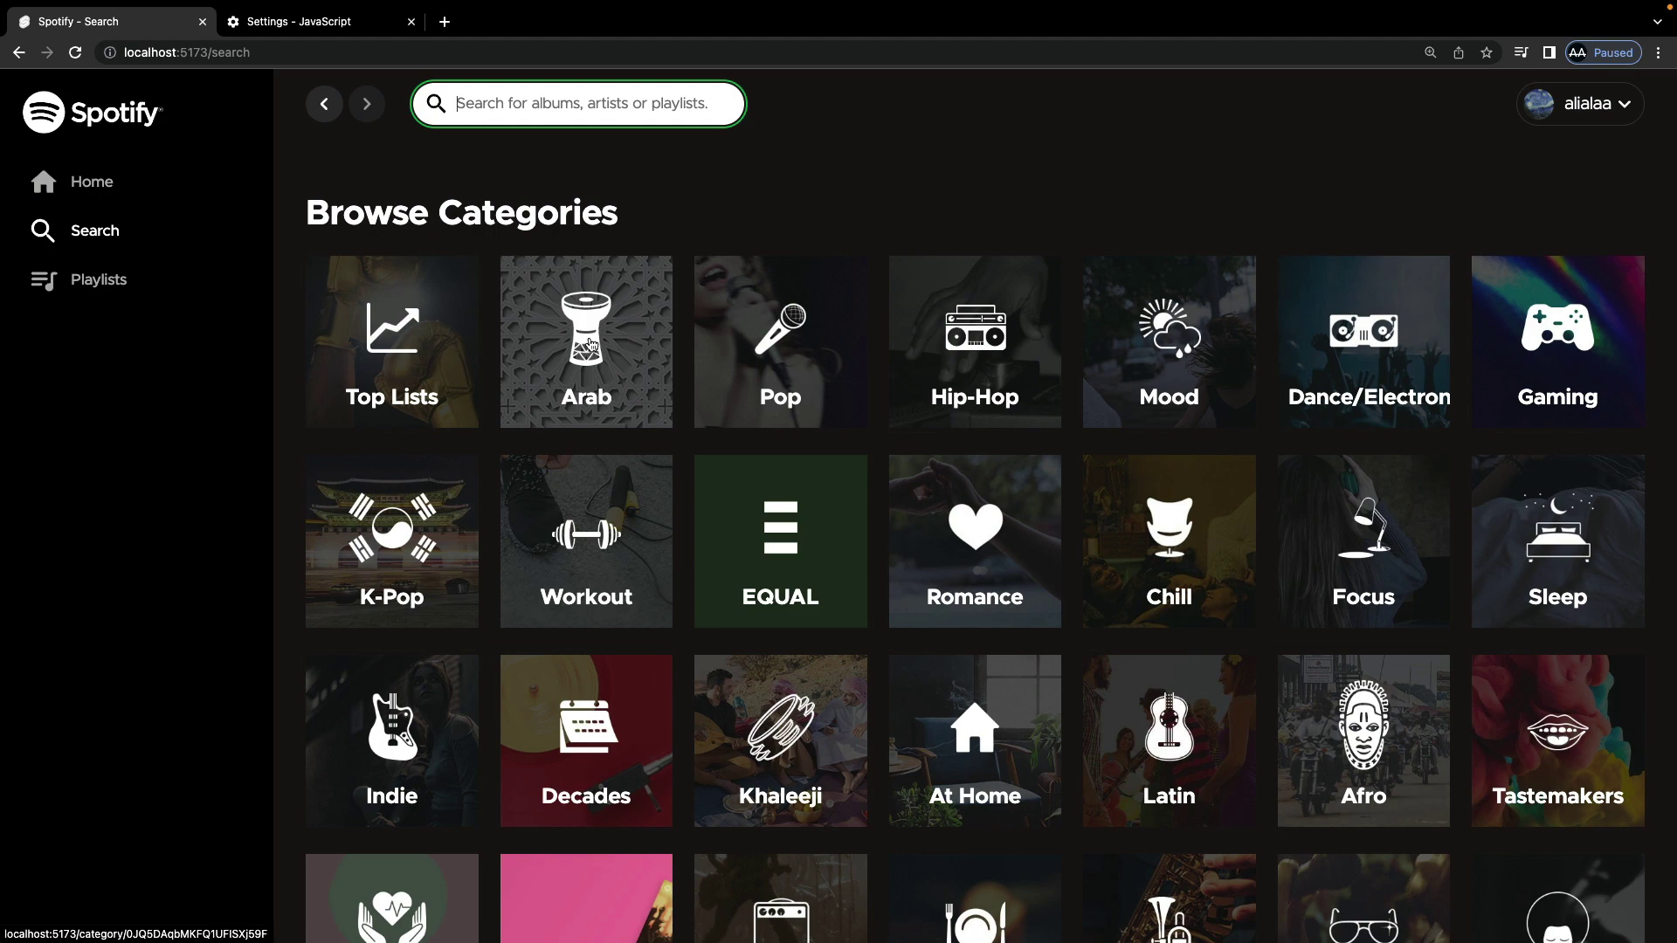
click(376, 352)
click(397, 370)
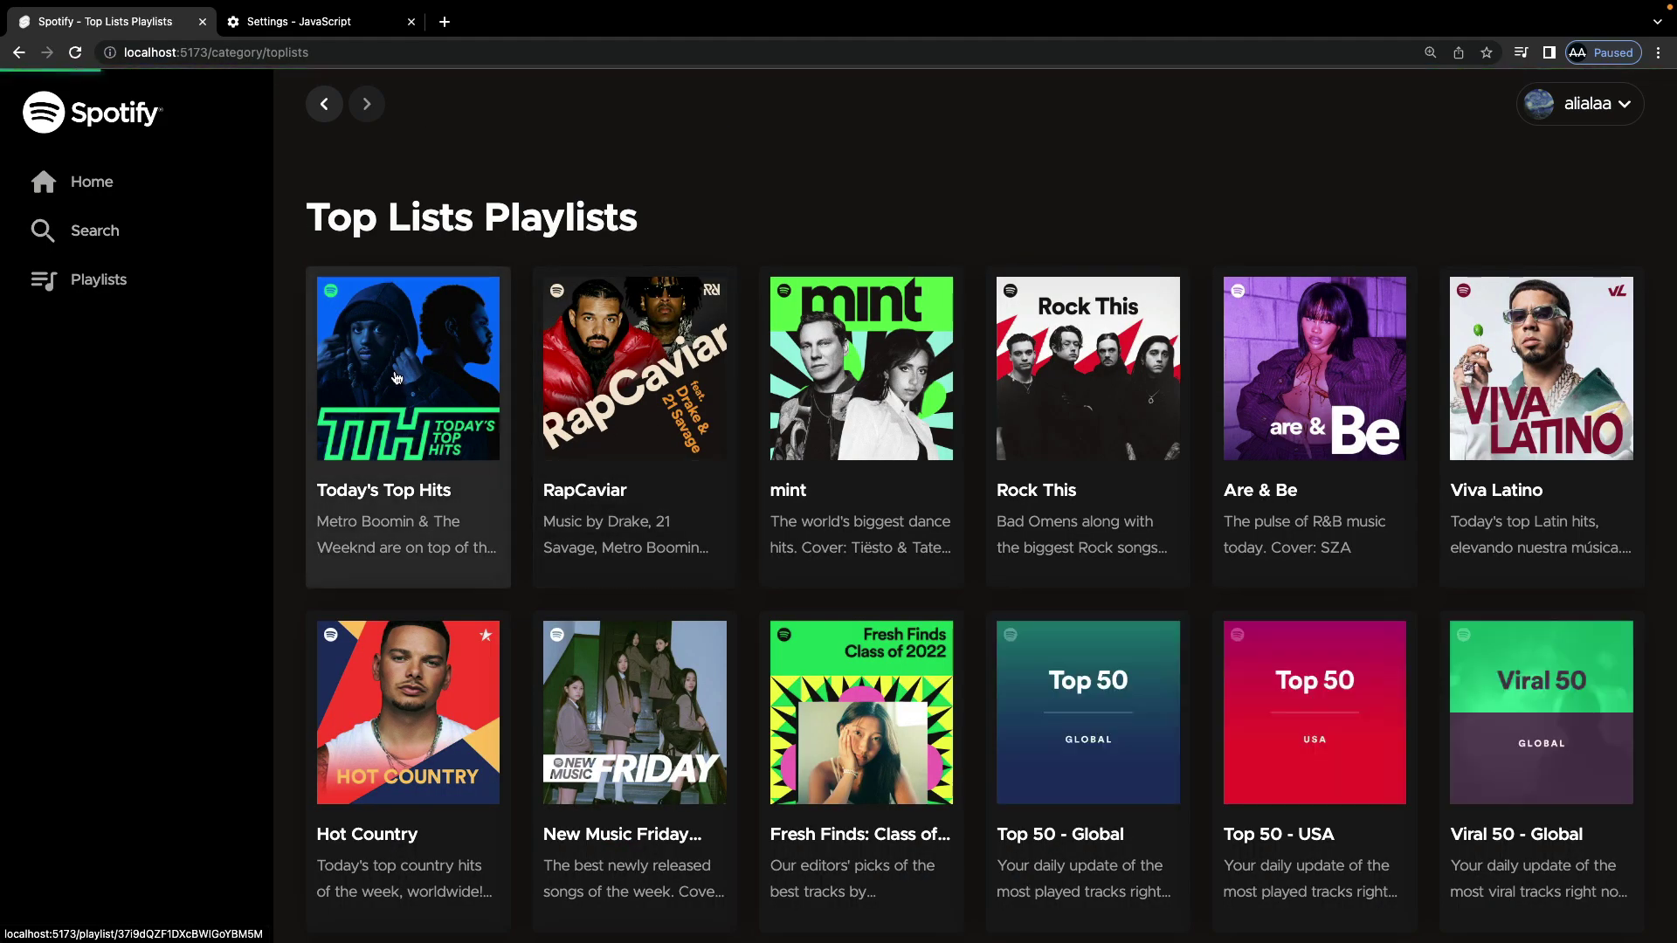
scroll(1104, 217, down, 5)
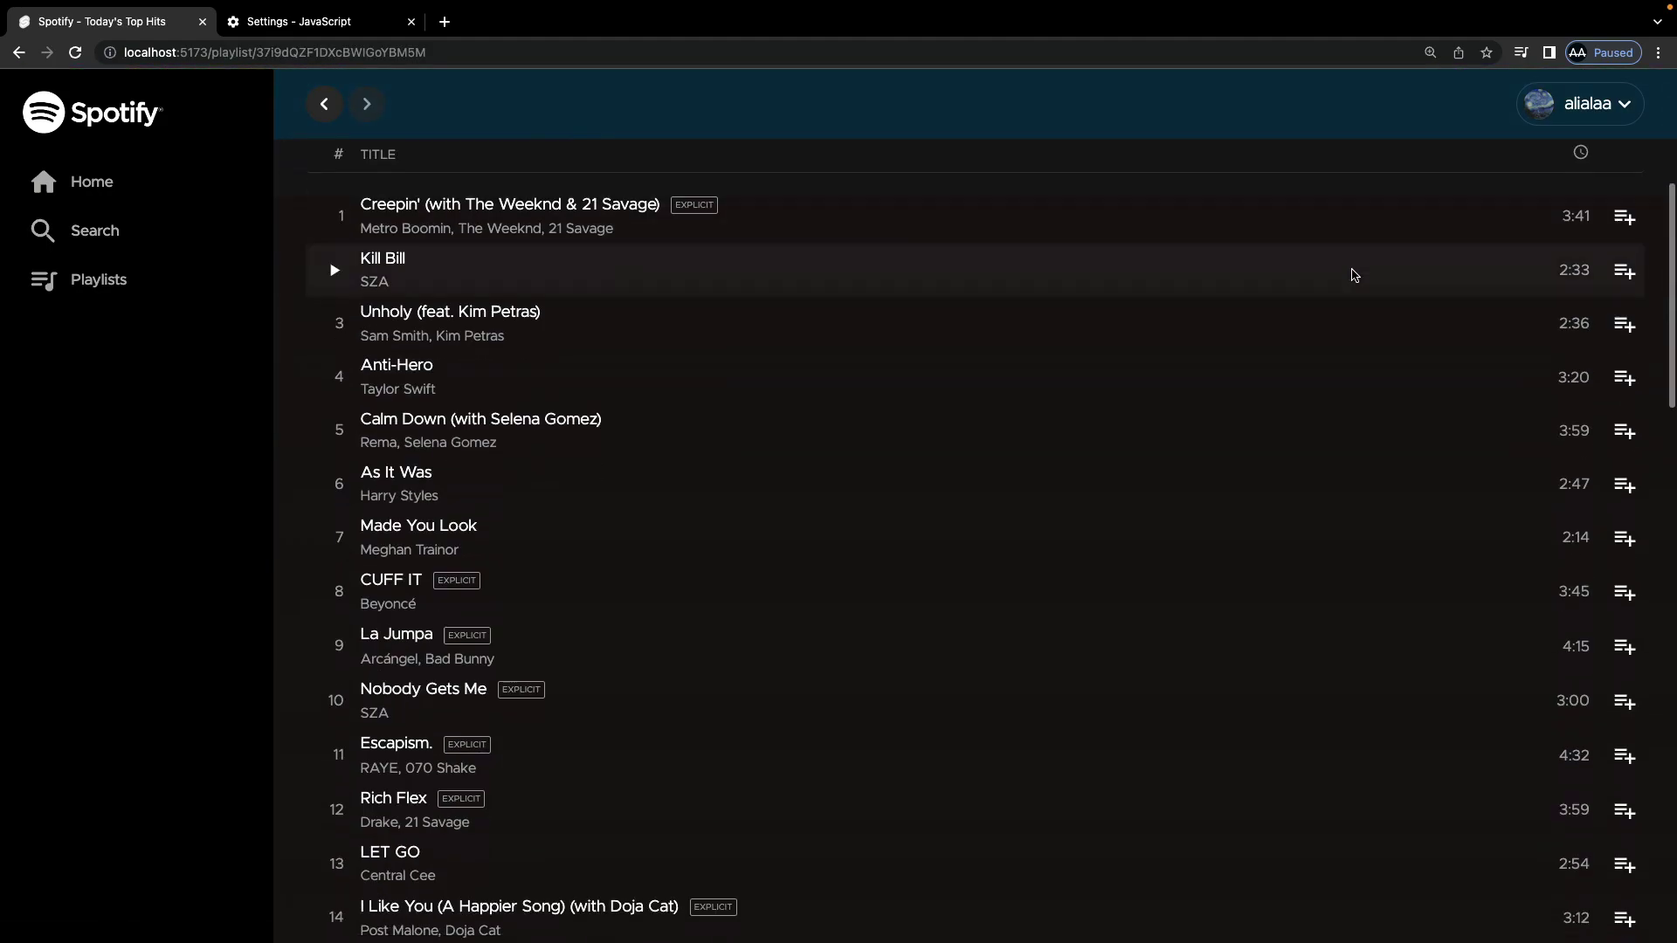
Step: Add Creepin' and Kill Bill to test playlisyt, then return to your playlists
click(1626, 220)
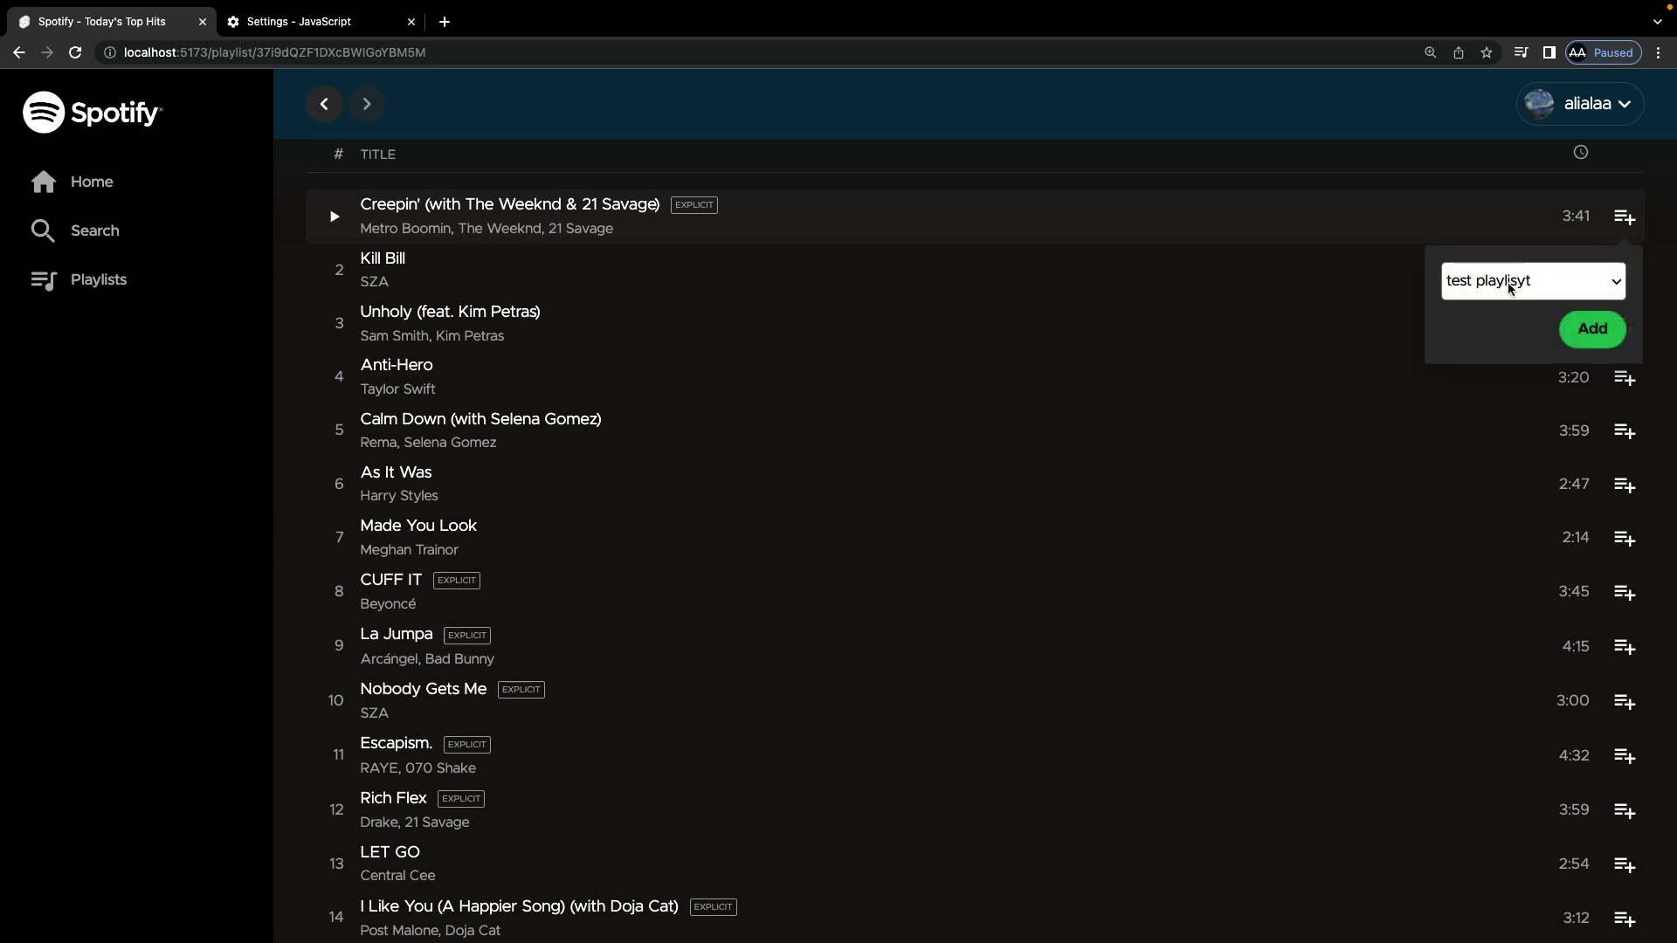
click(1581, 330)
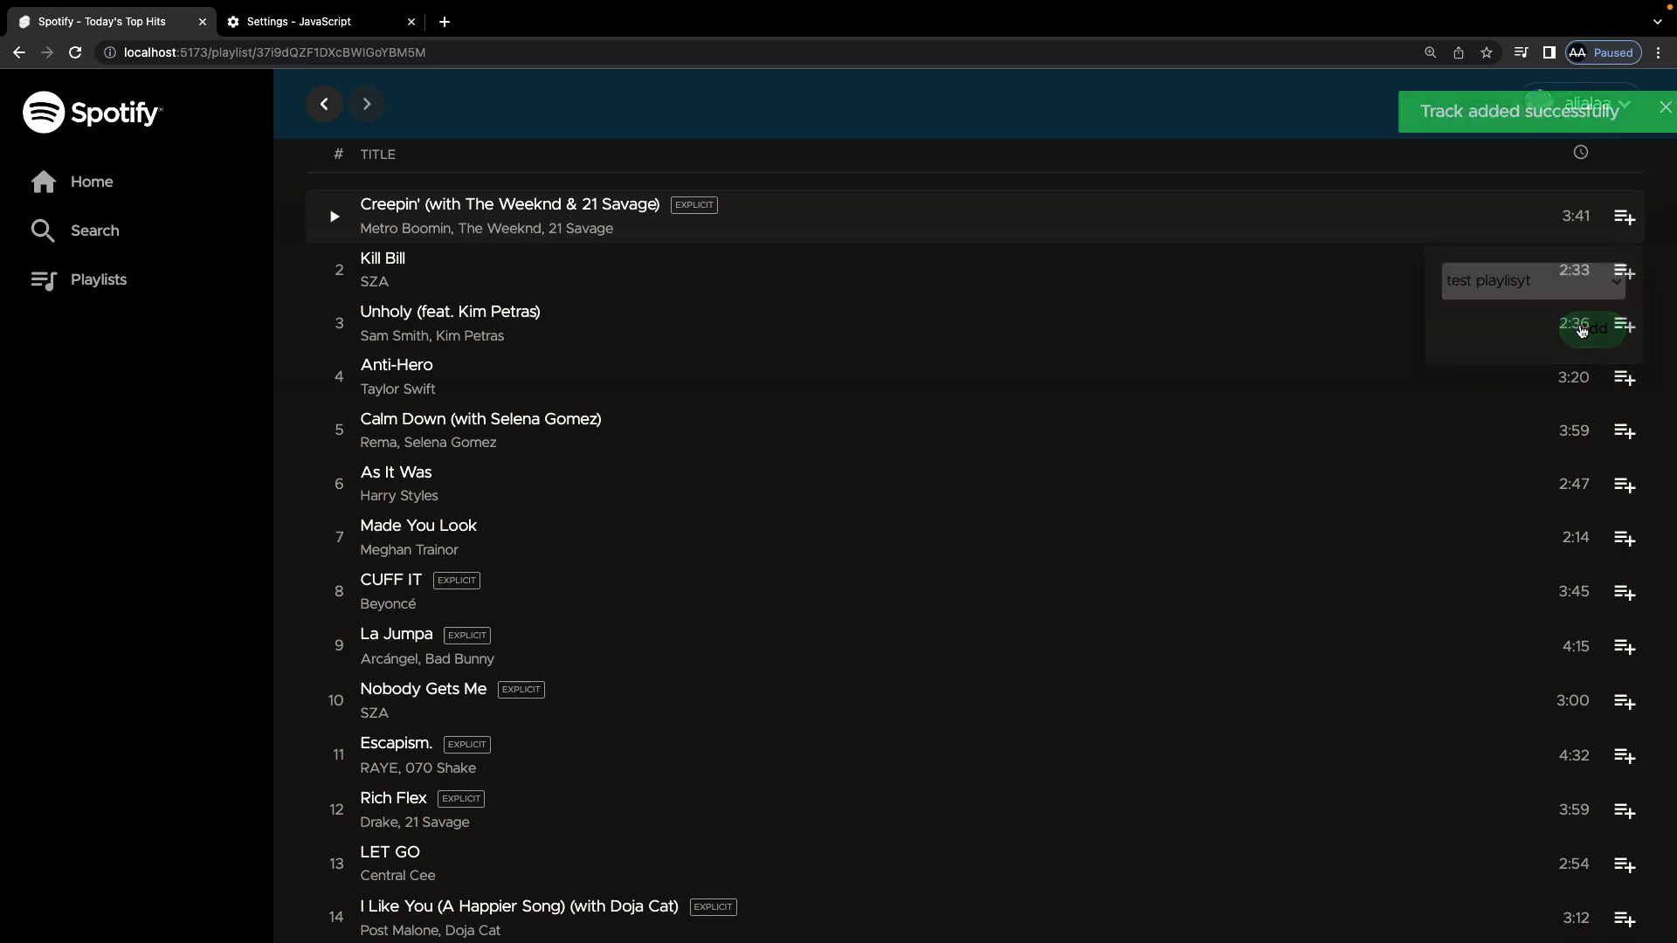
click(1626, 271)
click(1591, 384)
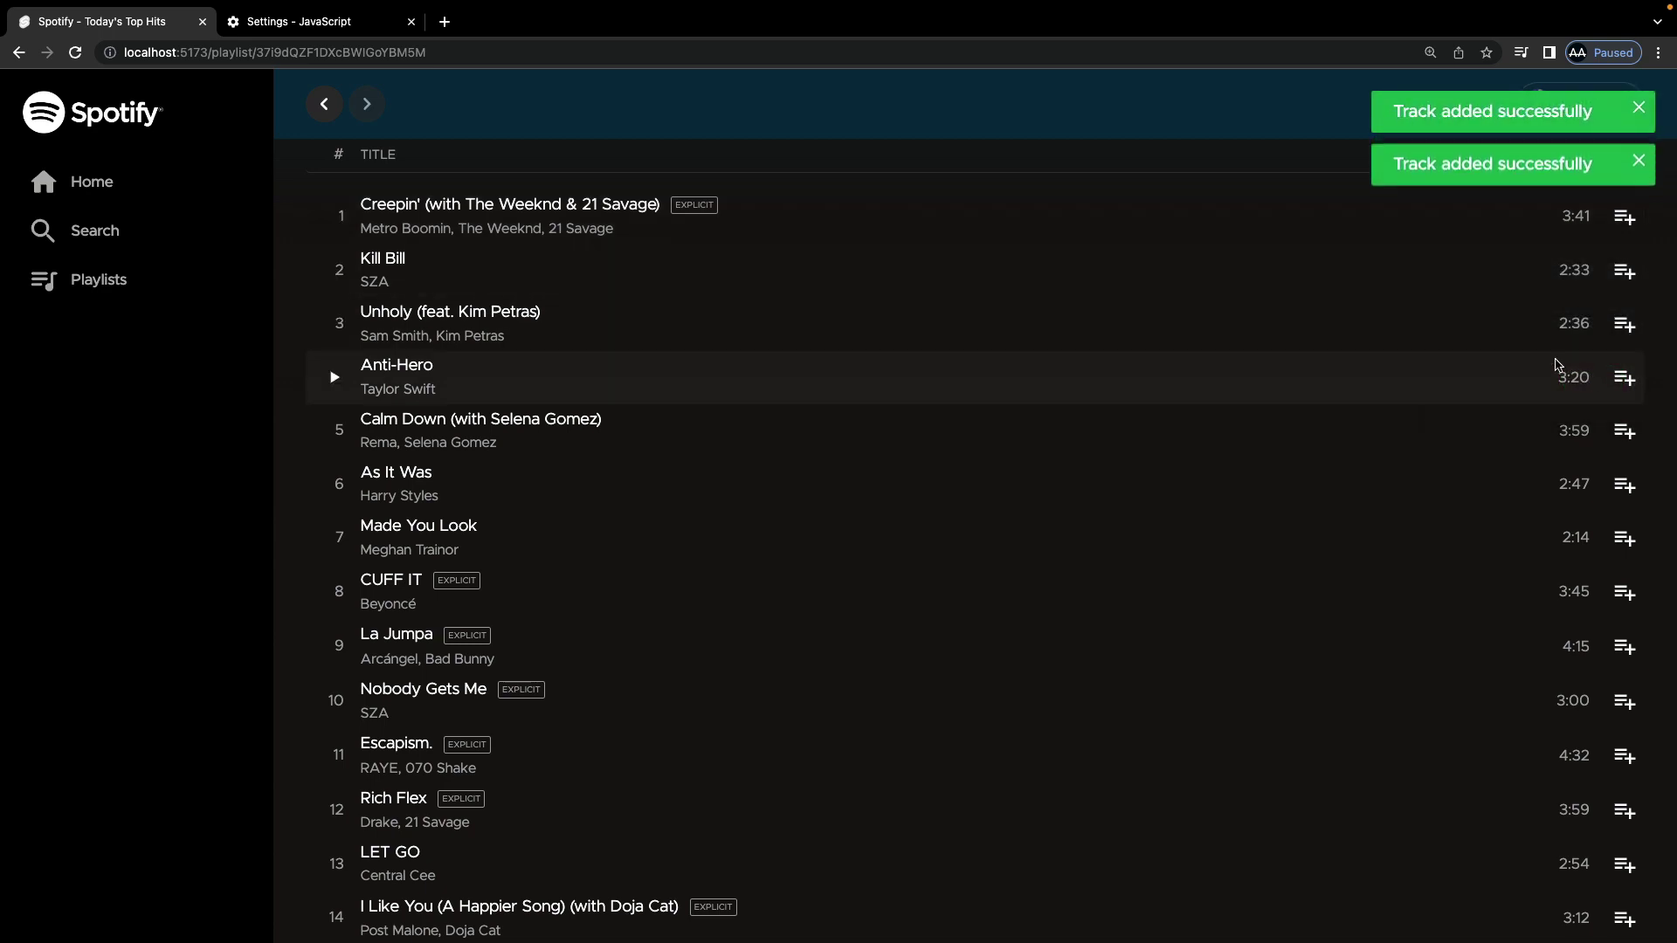
click(122, 285)
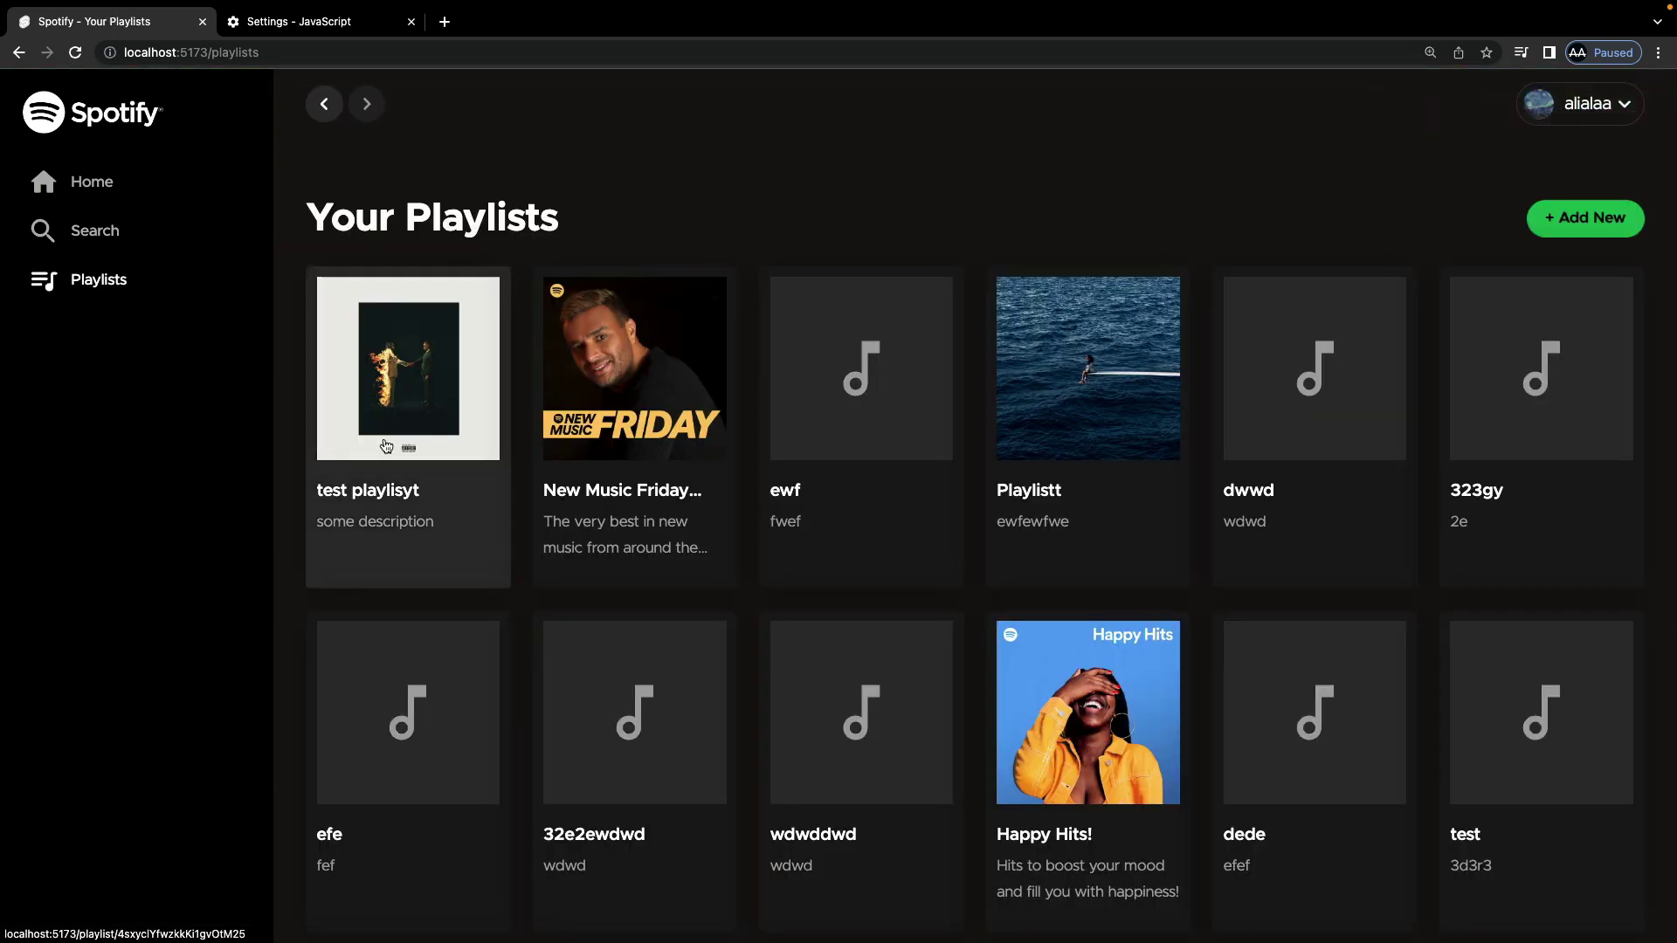
Step: Open test playlisyt and remove Creepin', leaving Kill Bill as the only track
click(363, 458)
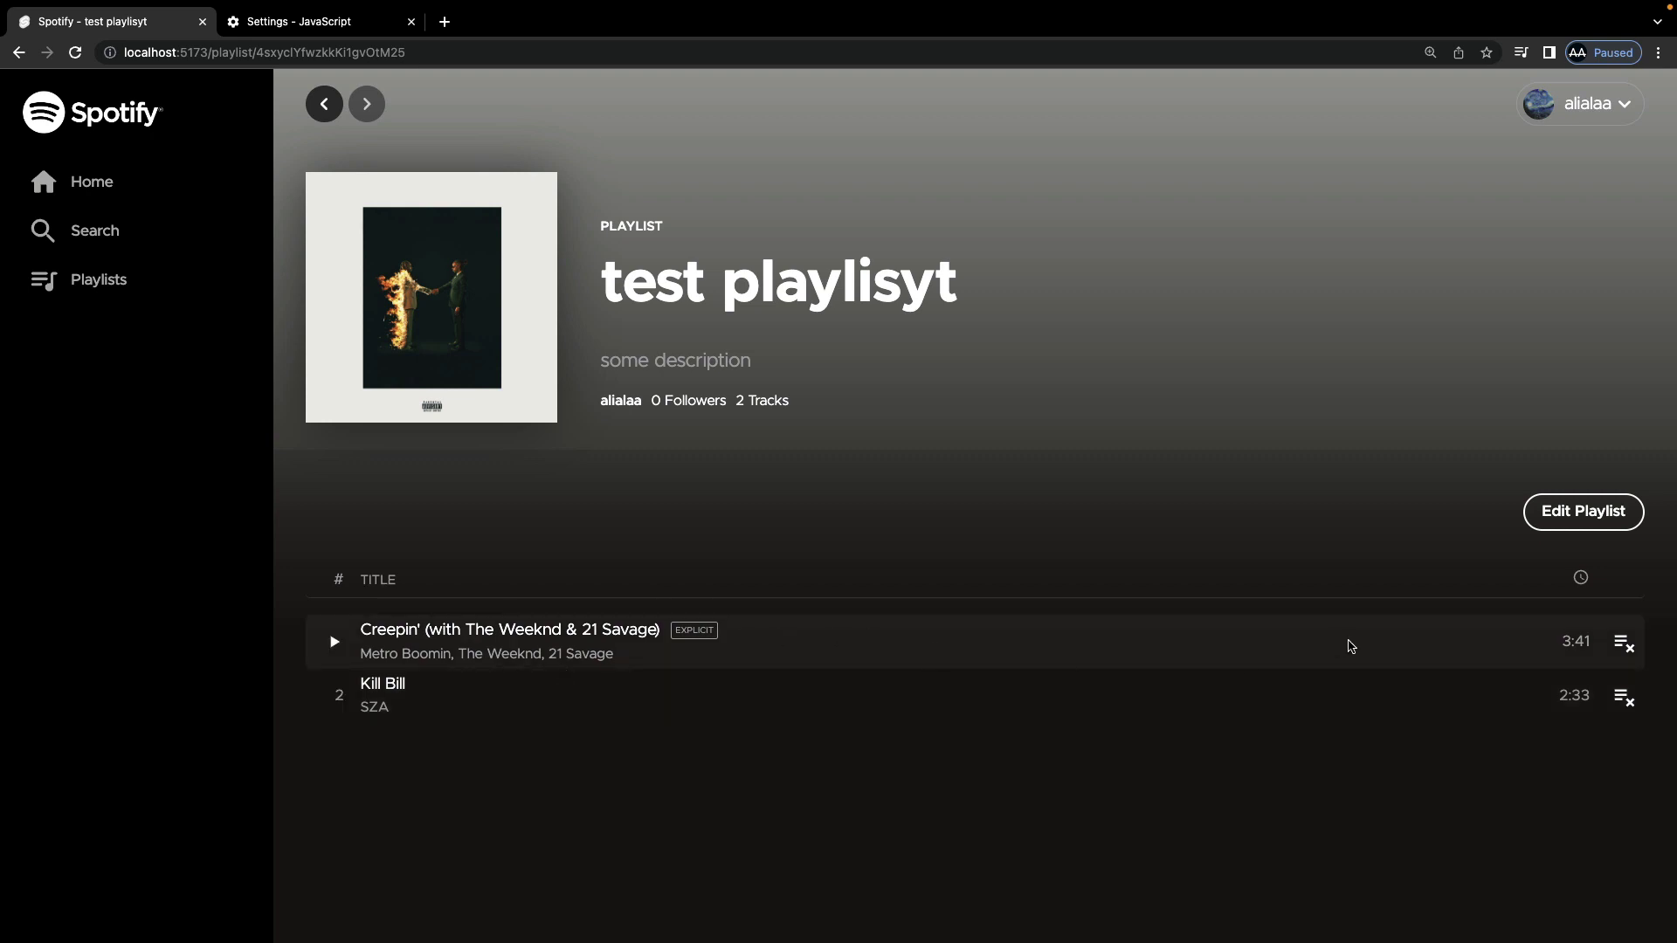
click(1624, 644)
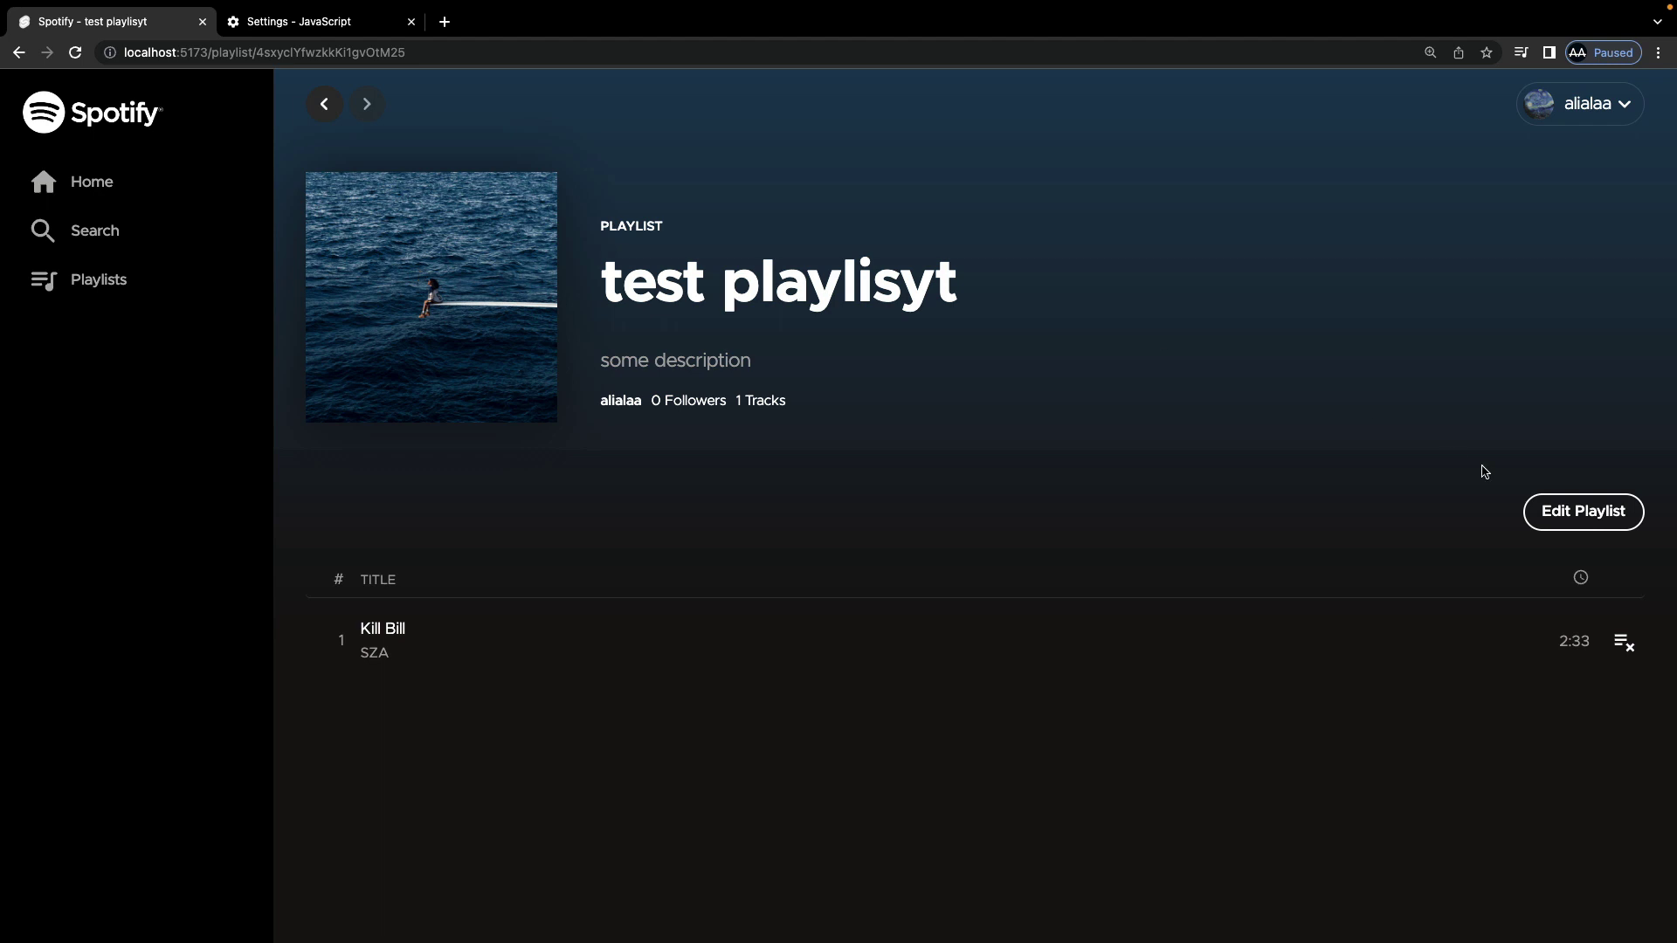
Step: Rename the playlist 'test playlisyt' to 'test playlist' with Edit Playlist and save it
click(1585, 511)
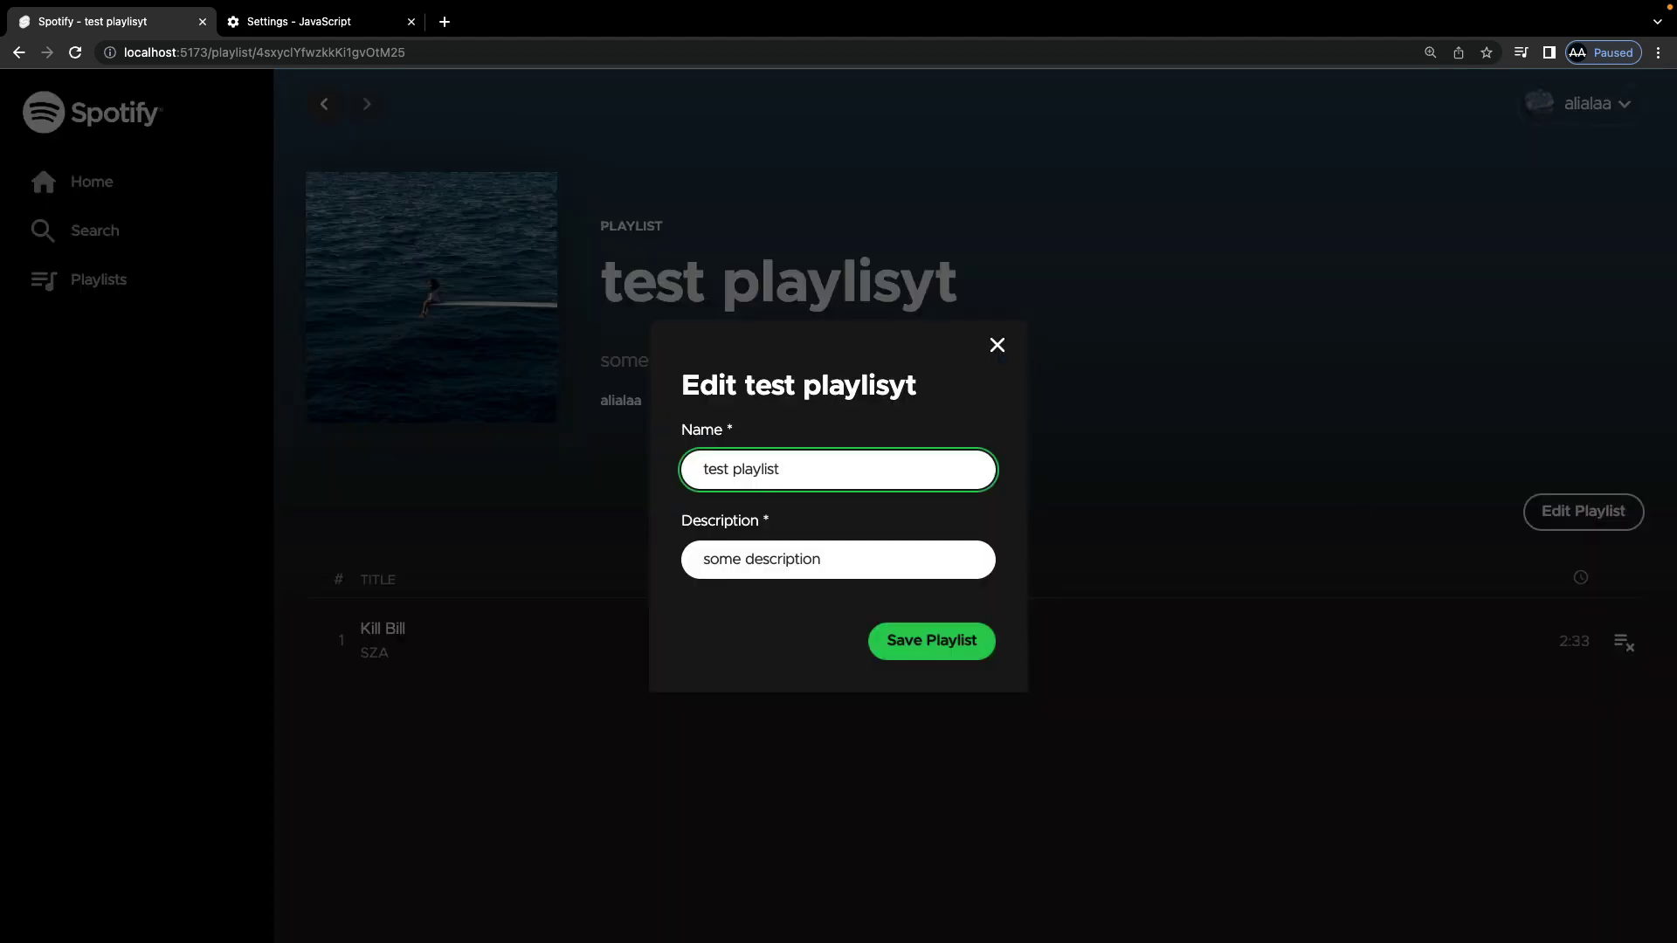
click(935, 642)
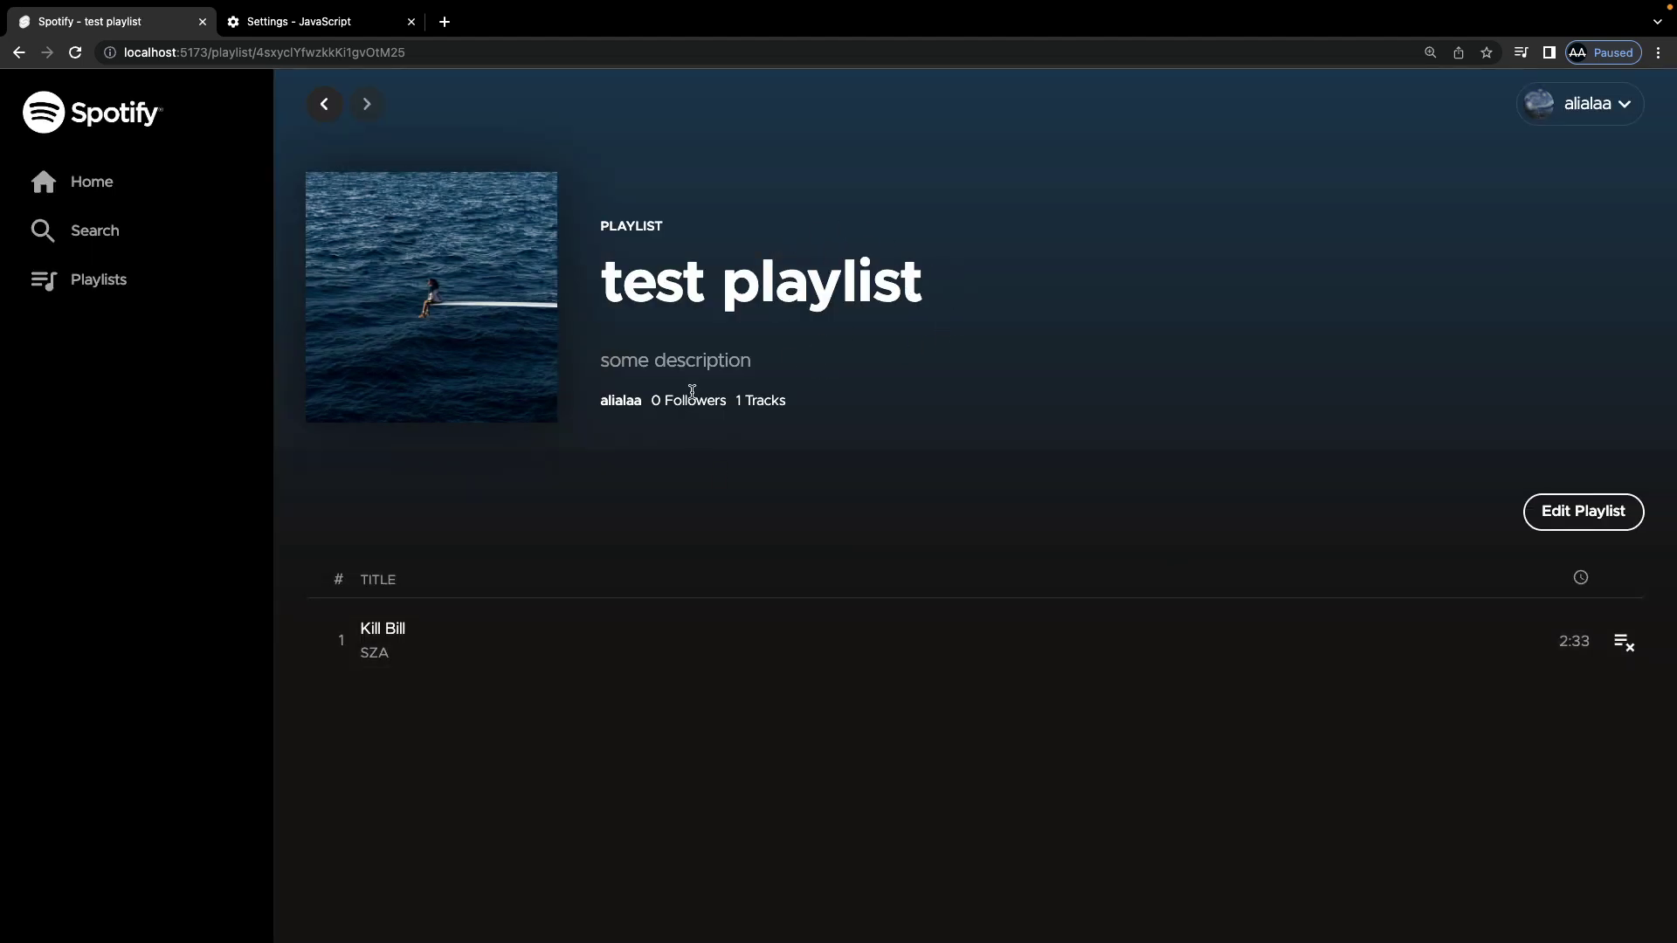
Step: Remove Kill Bill so test playlist has 0 tracks, then open developer tools via Inspect
click(1626, 647)
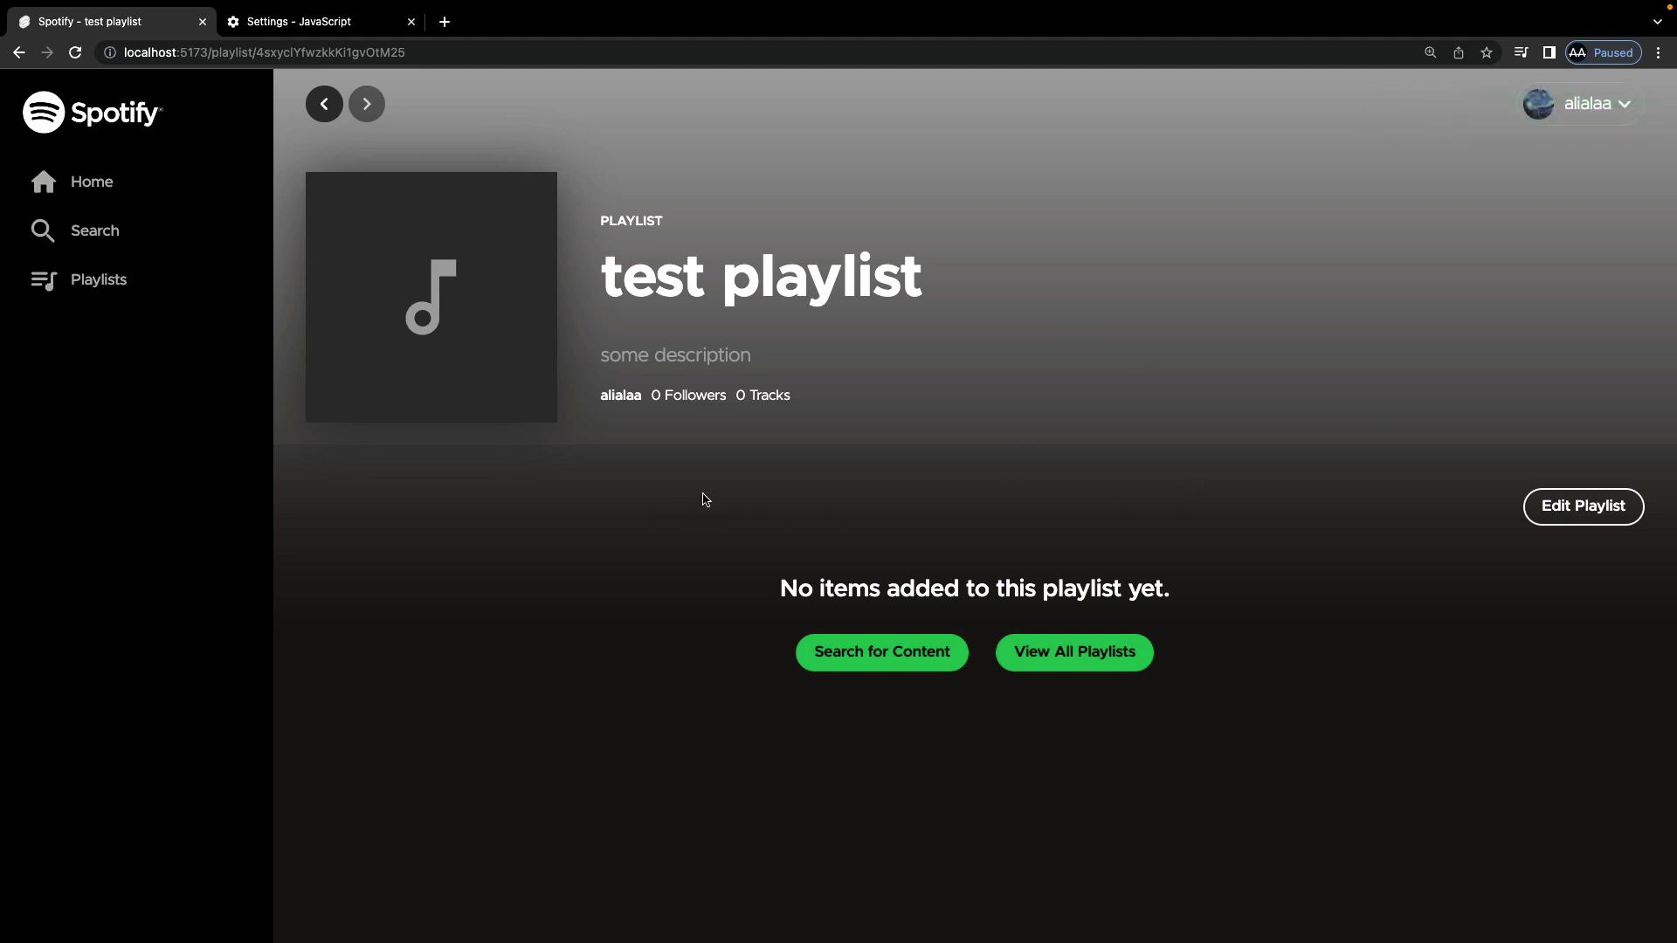
right_click(705, 500)
click(755, 772)
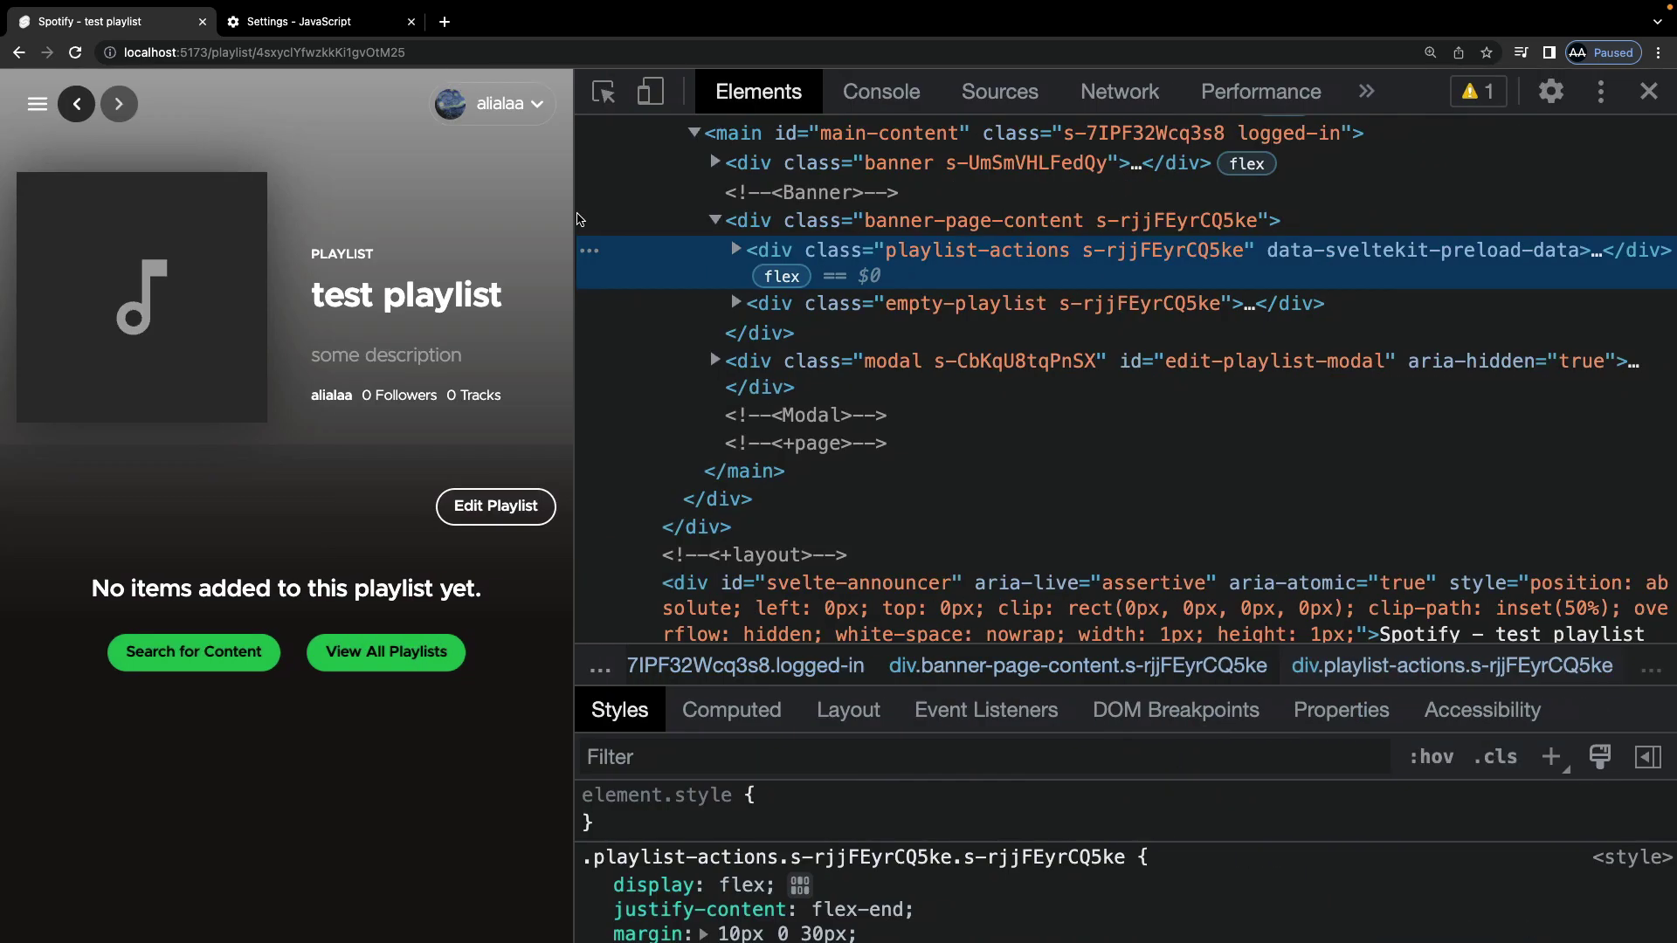
Step: Narrow the page to phone width, reach Home via the hamburger menu, then close DevTools
drag(577, 218, 390, 367)
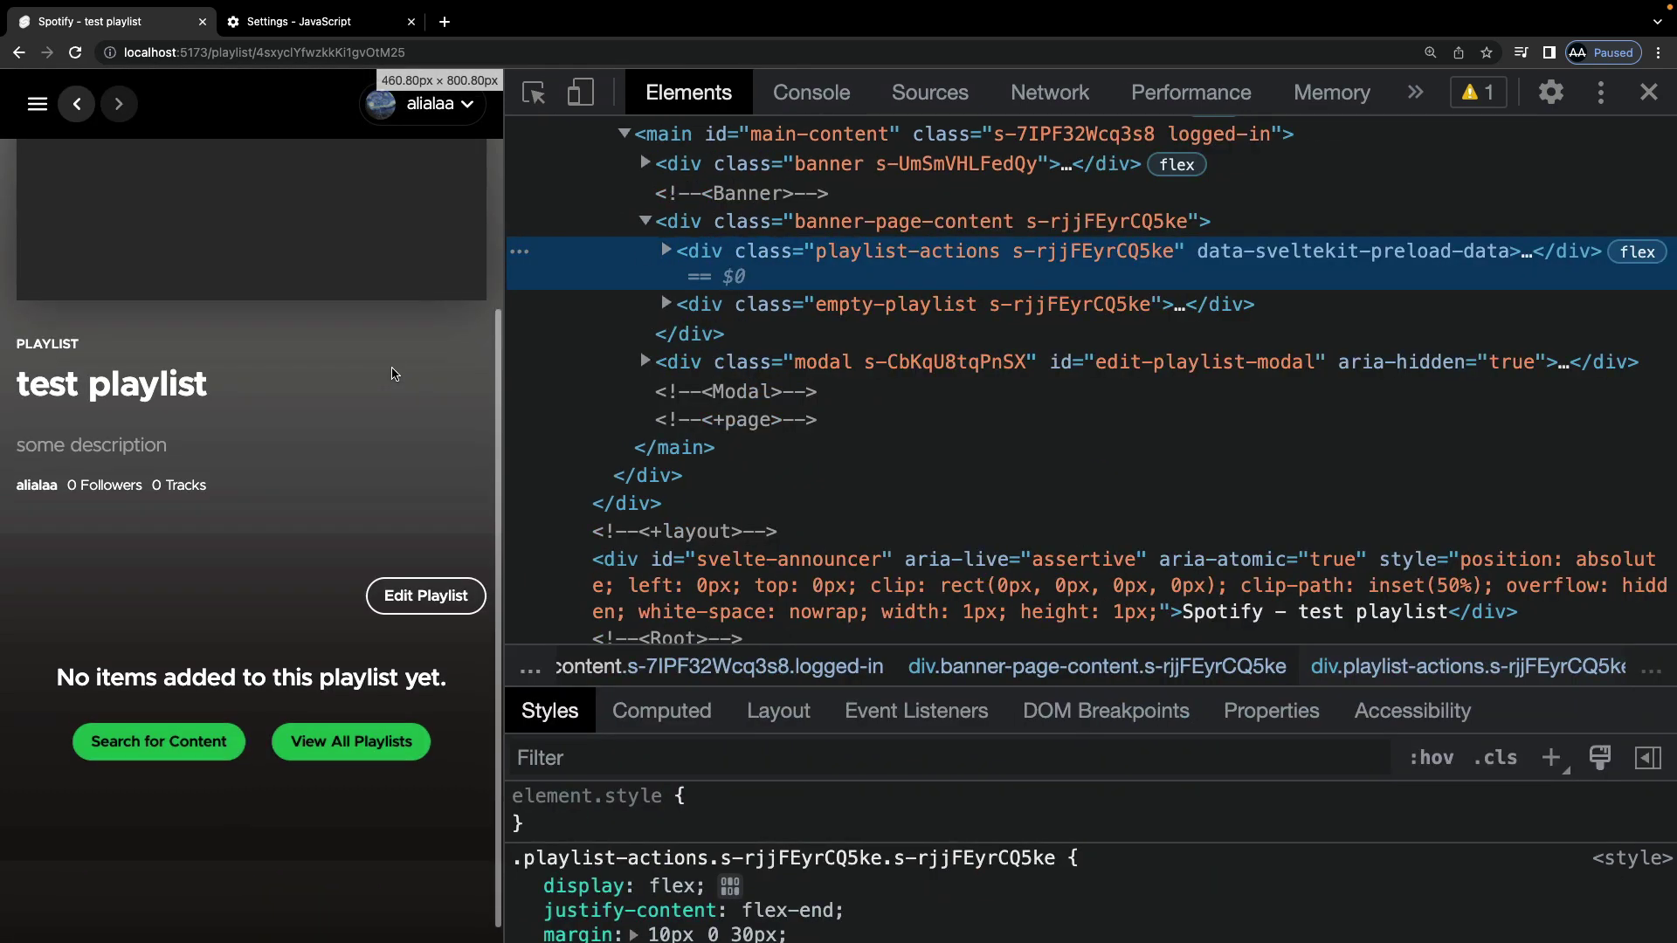
click(36, 104)
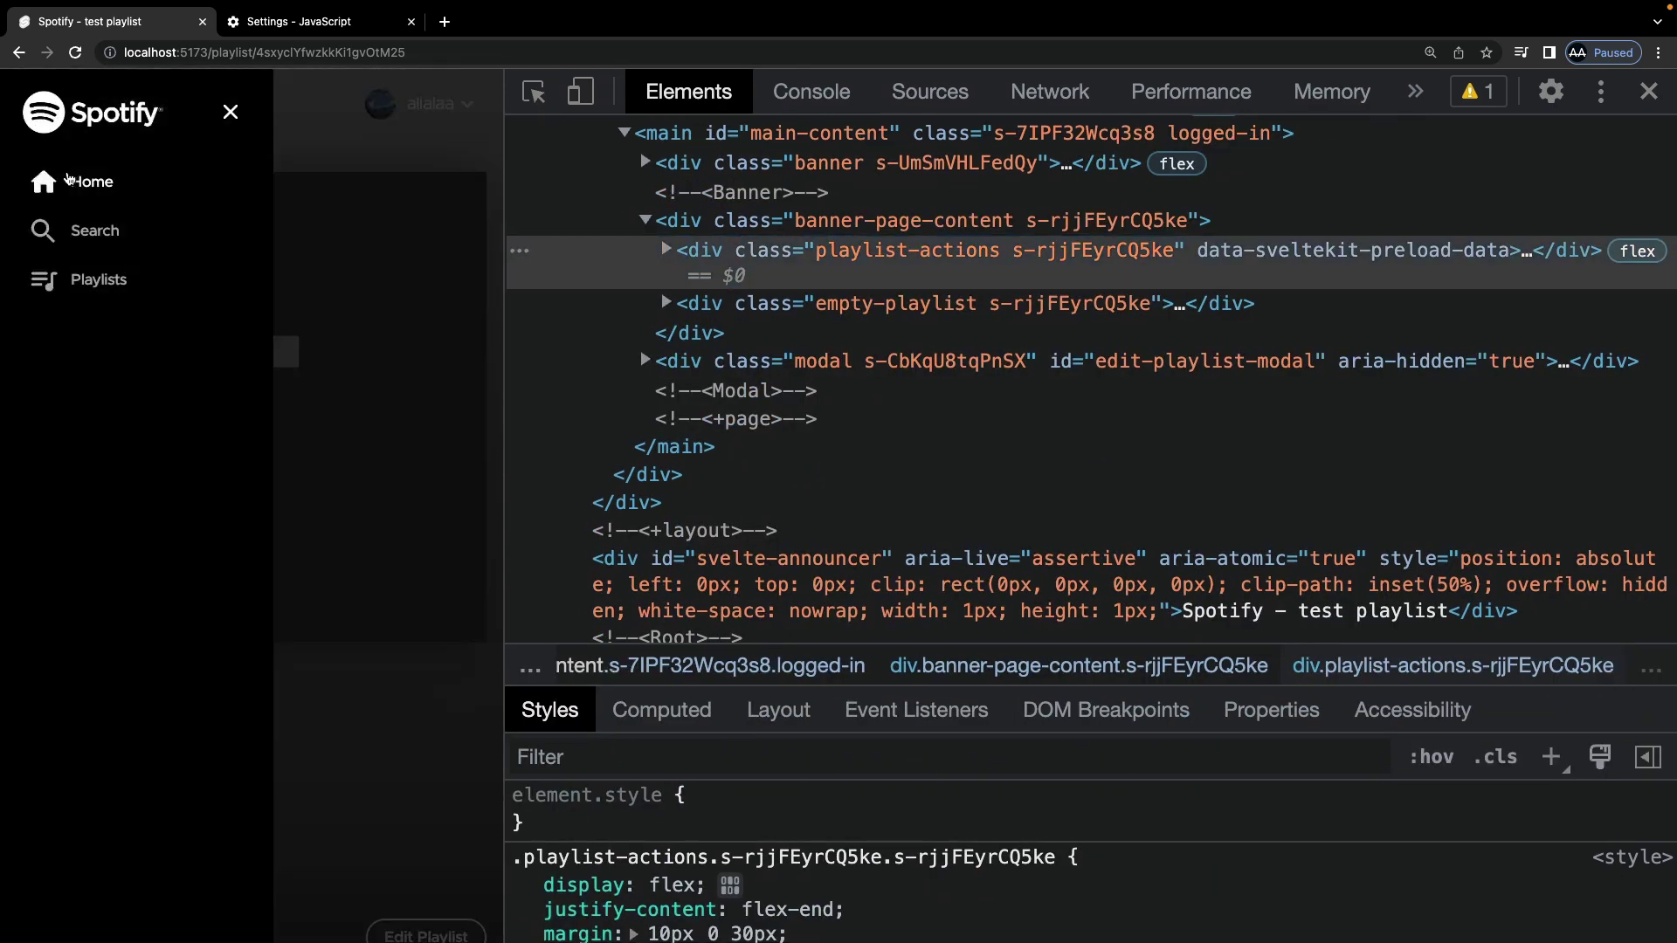
click(68, 180)
scroll(333, 468, down, 3)
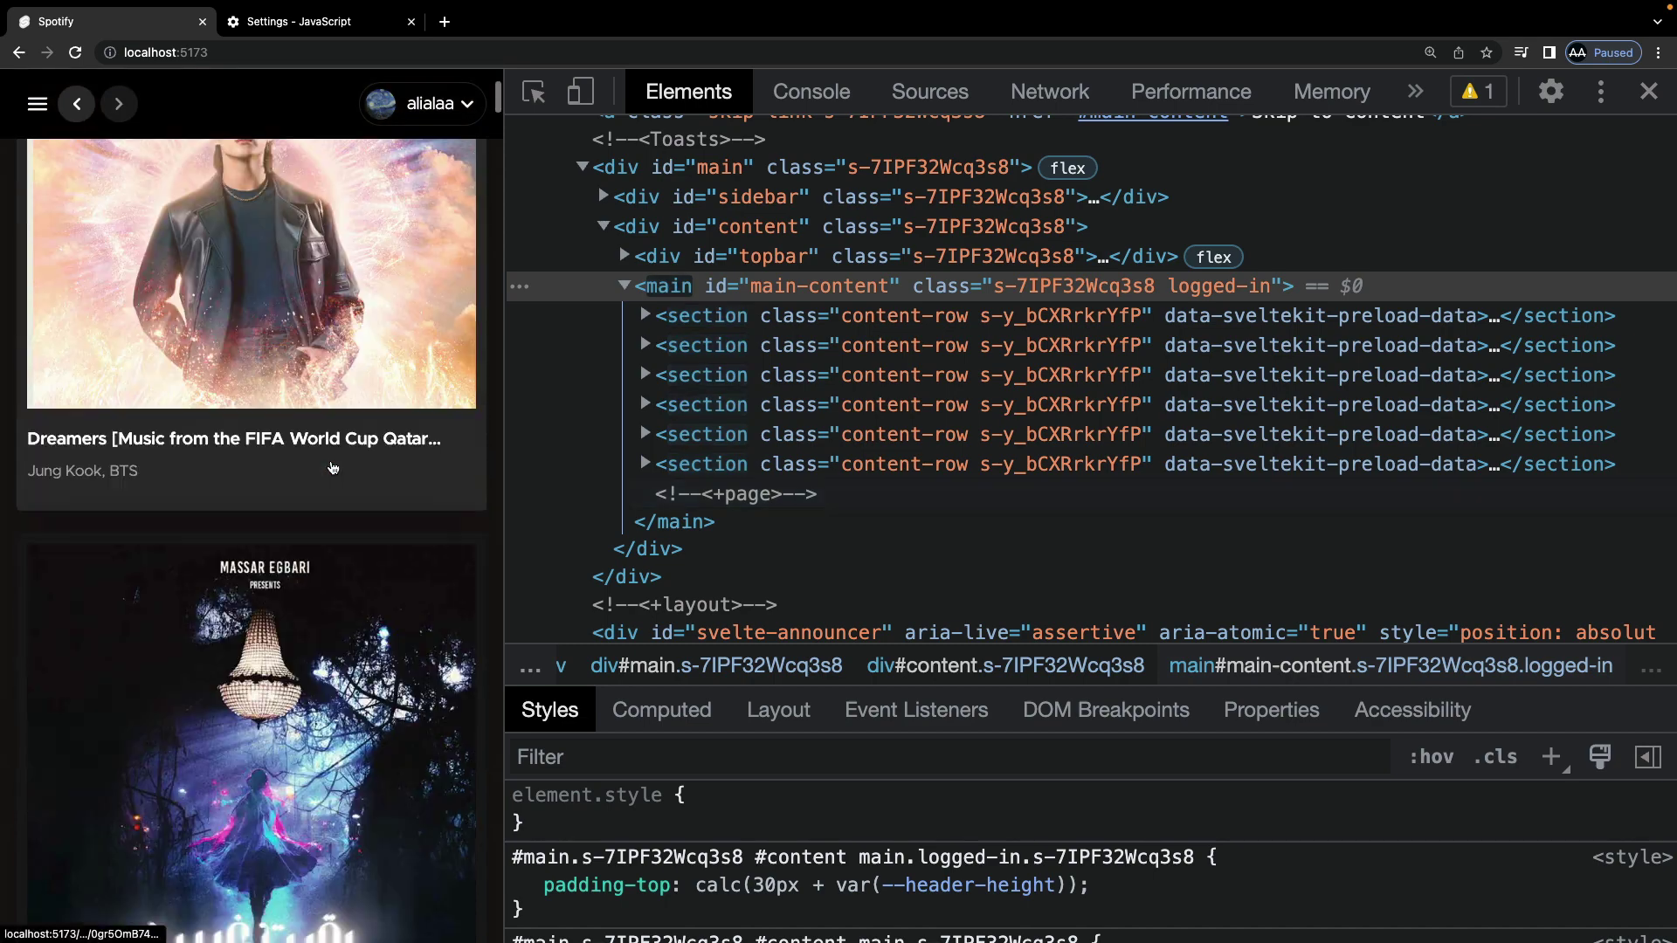
scroll(333, 468, down, 5)
scroll(333, 468, up, 8)
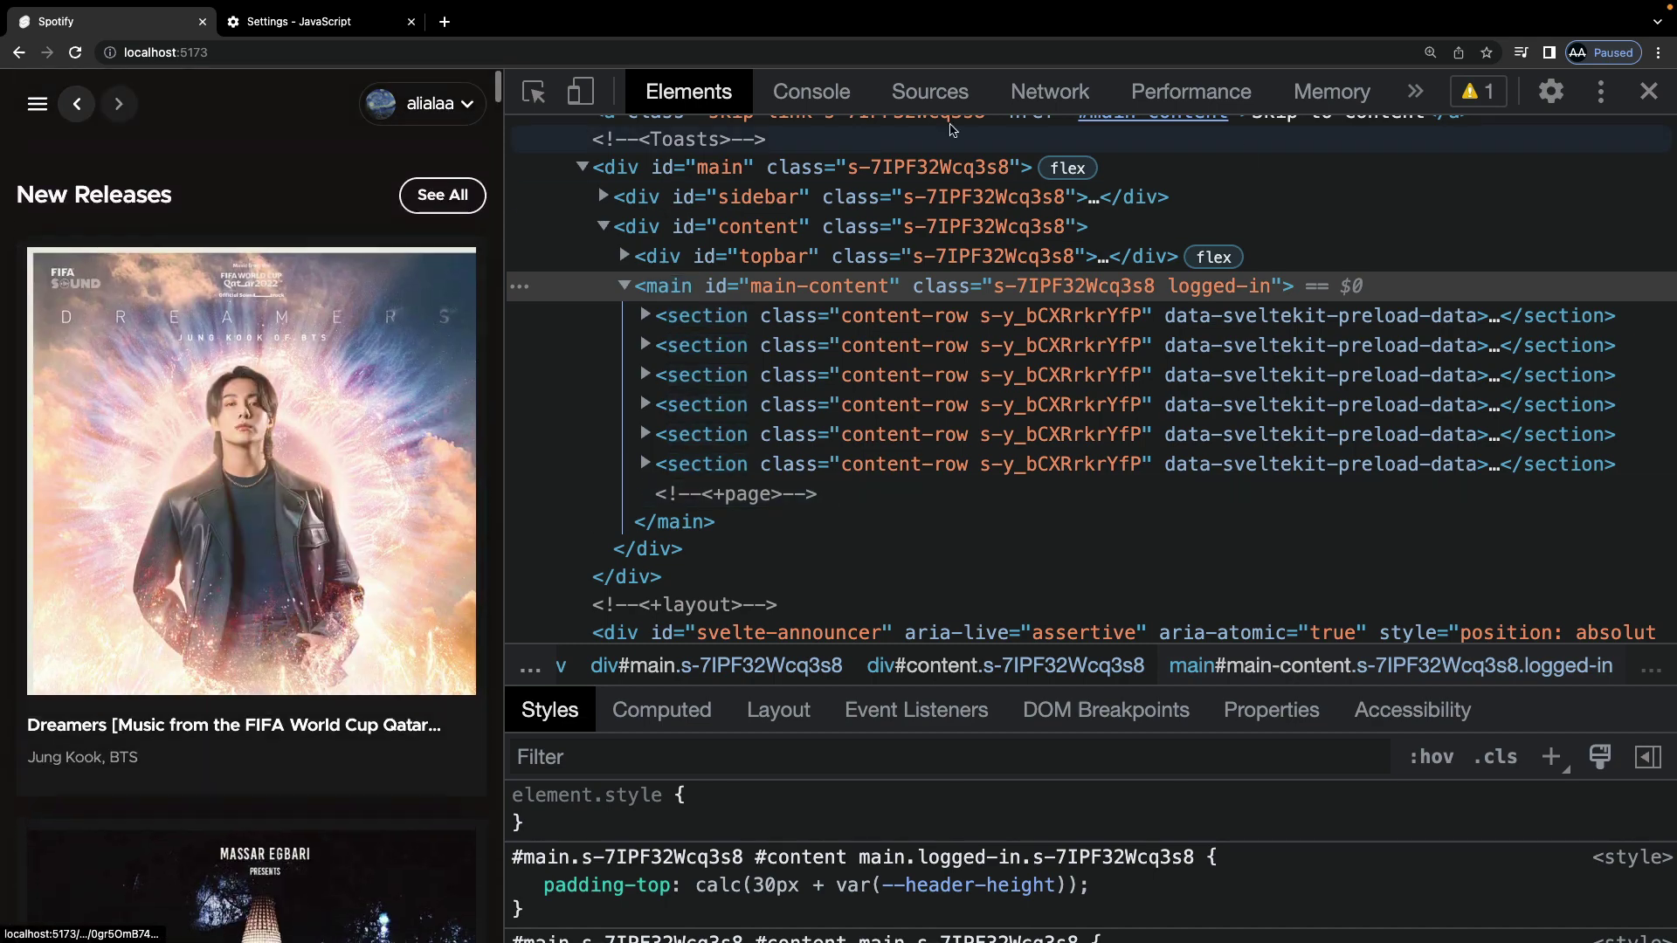
click(1648, 93)
Step: Use keyboard navigation through the profile menu and New Releases to open the Headlights album
click(535, 50)
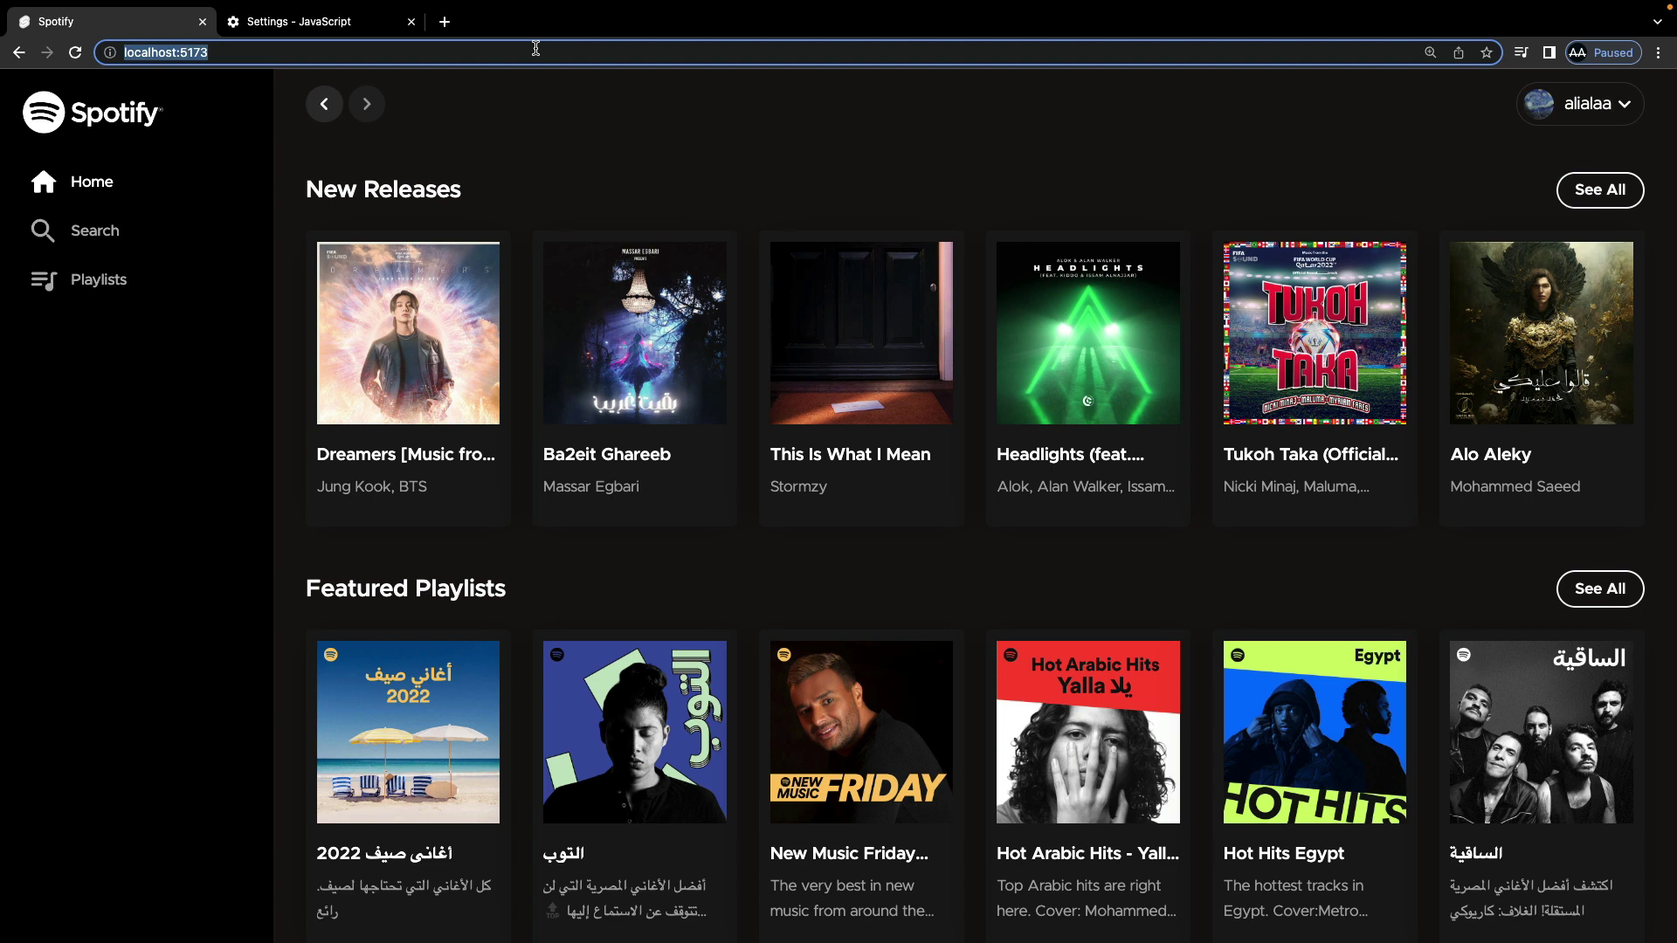
key(Tab)
key(Tab)
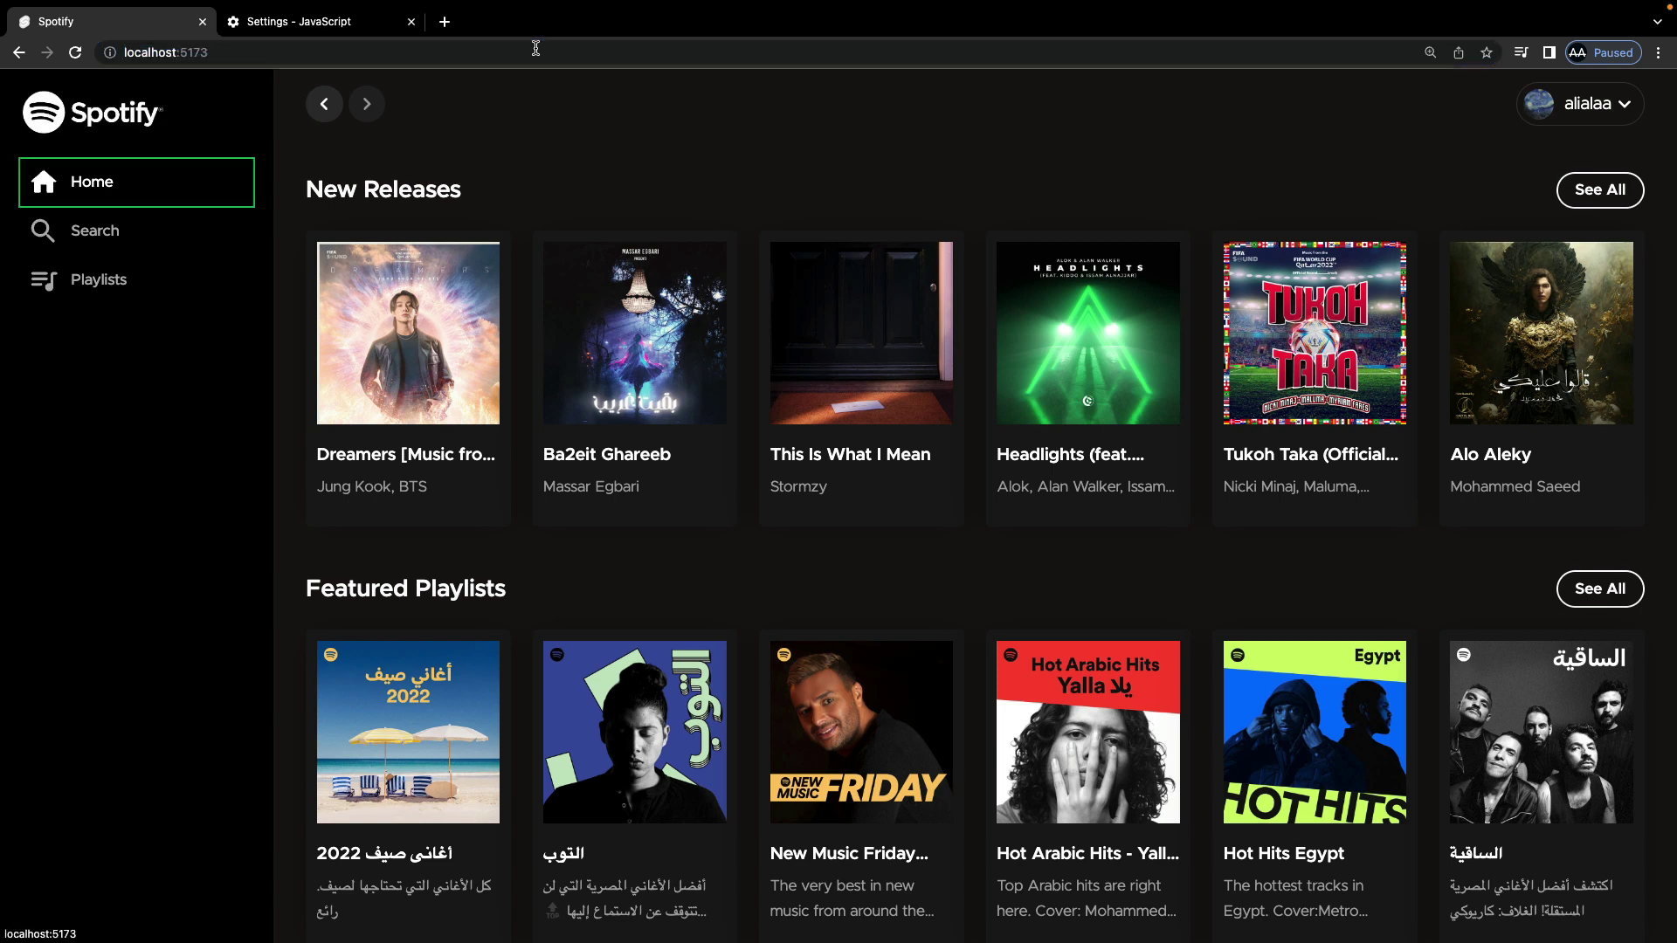
key(Tab)
key(Tab)
key(Tab)
key(Tab)
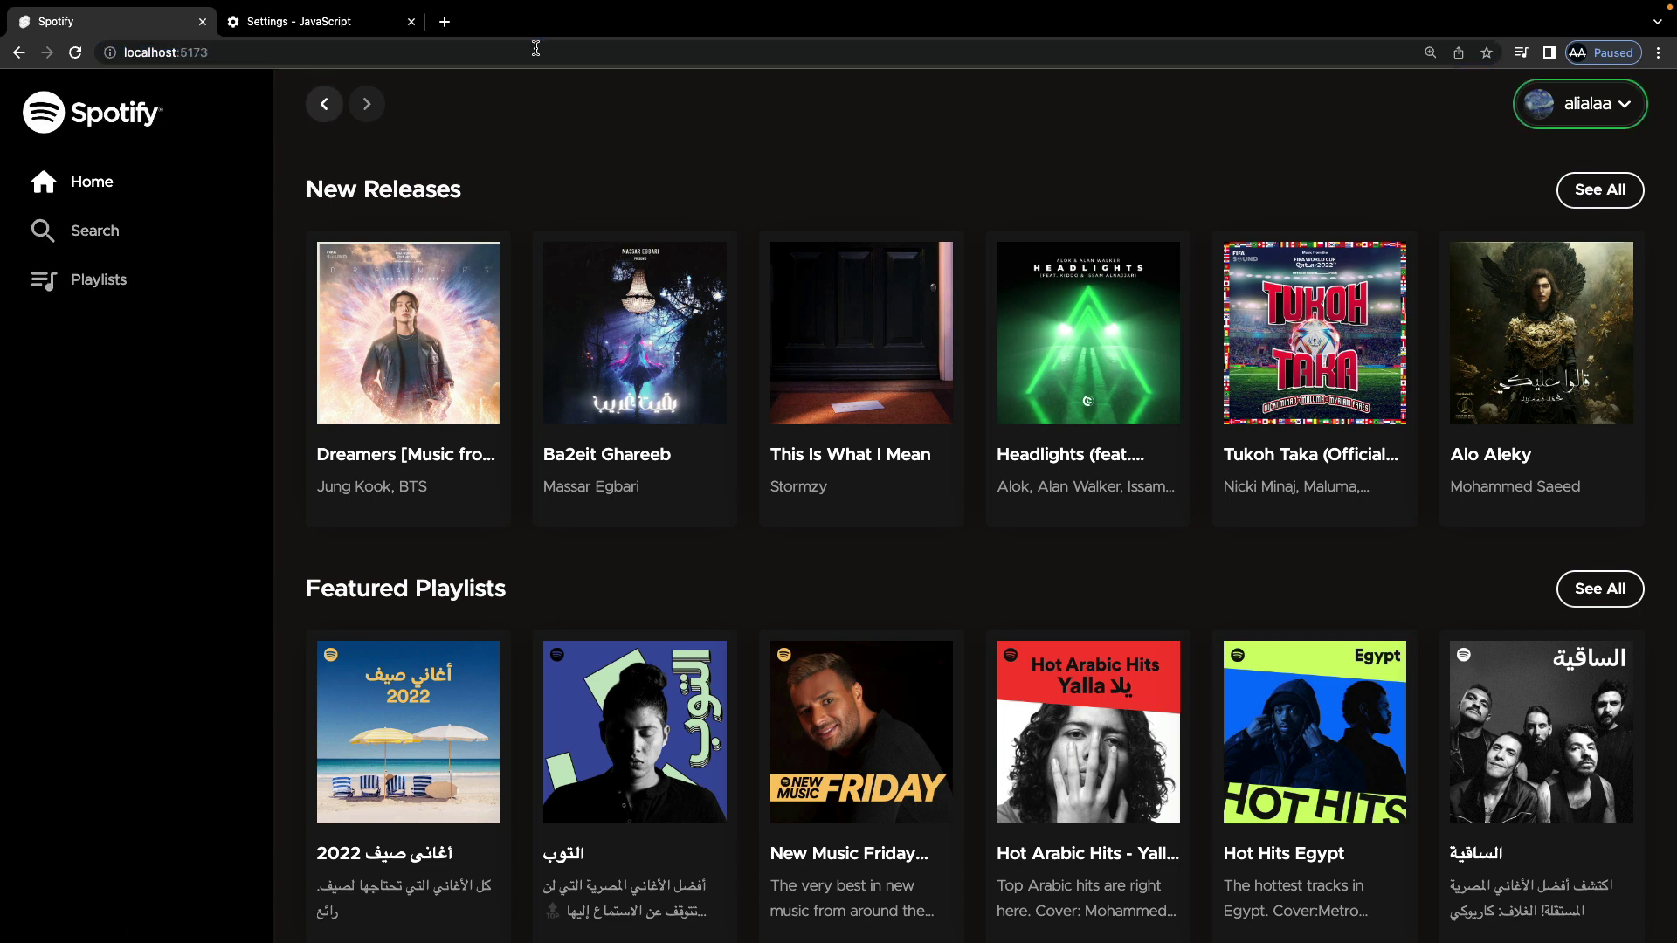
key(Return)
key(Tab)
key(Tab)
key(Tab)
key(Tab)
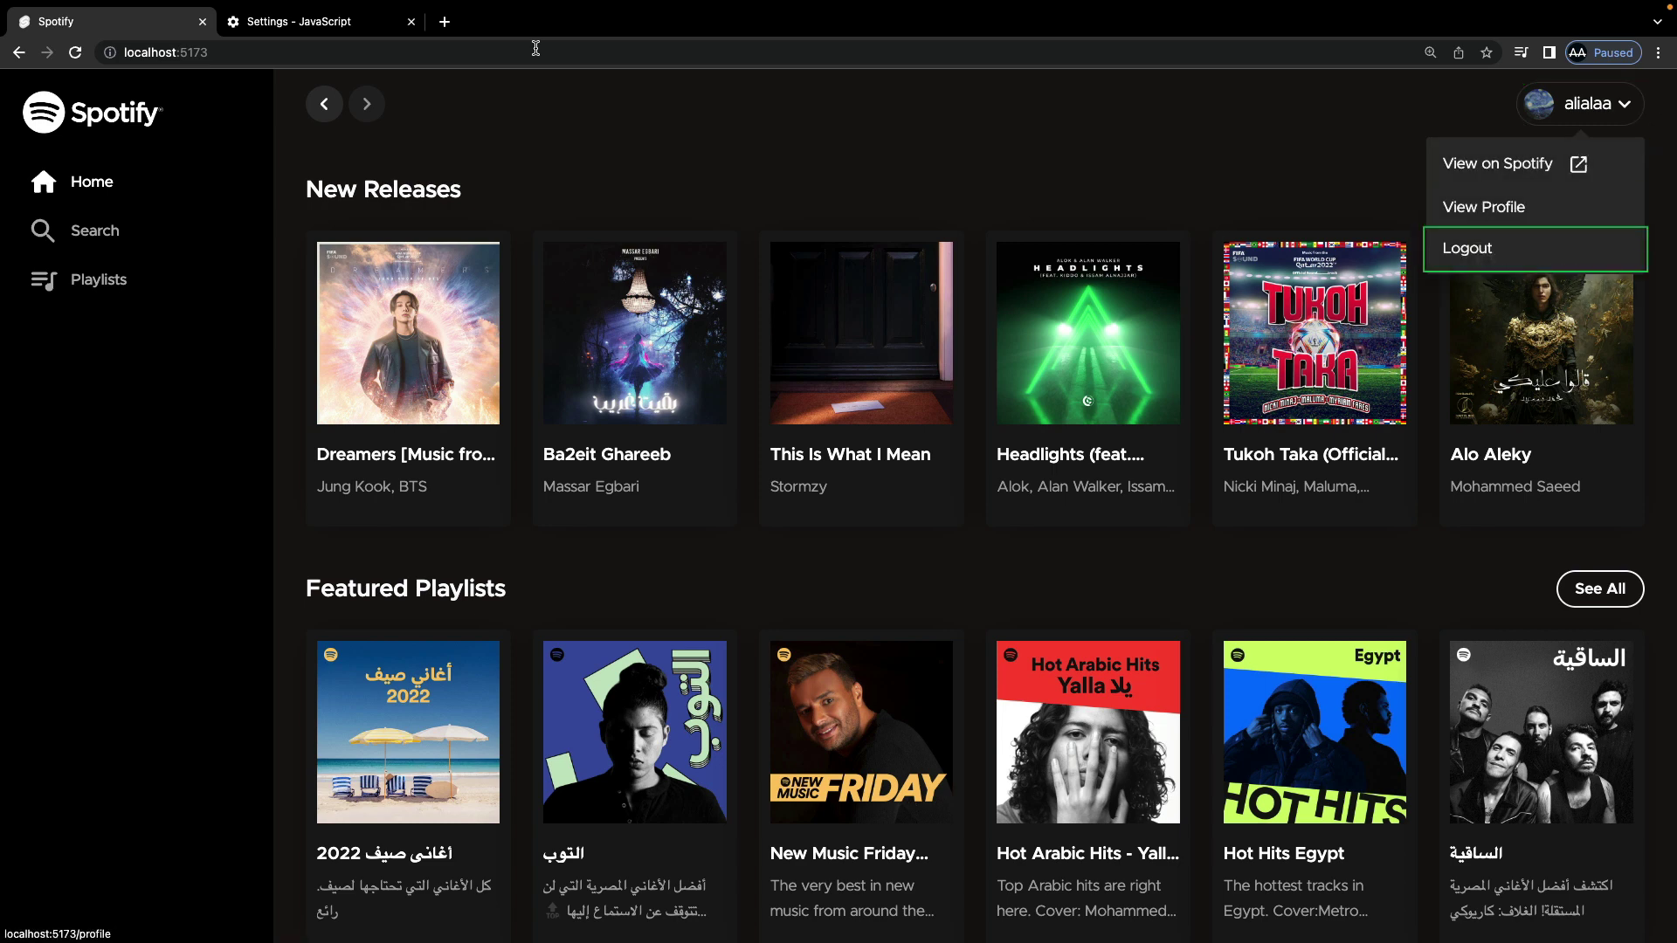
key(Tab)
key(Tab)
key(Tab)
key(Tab)
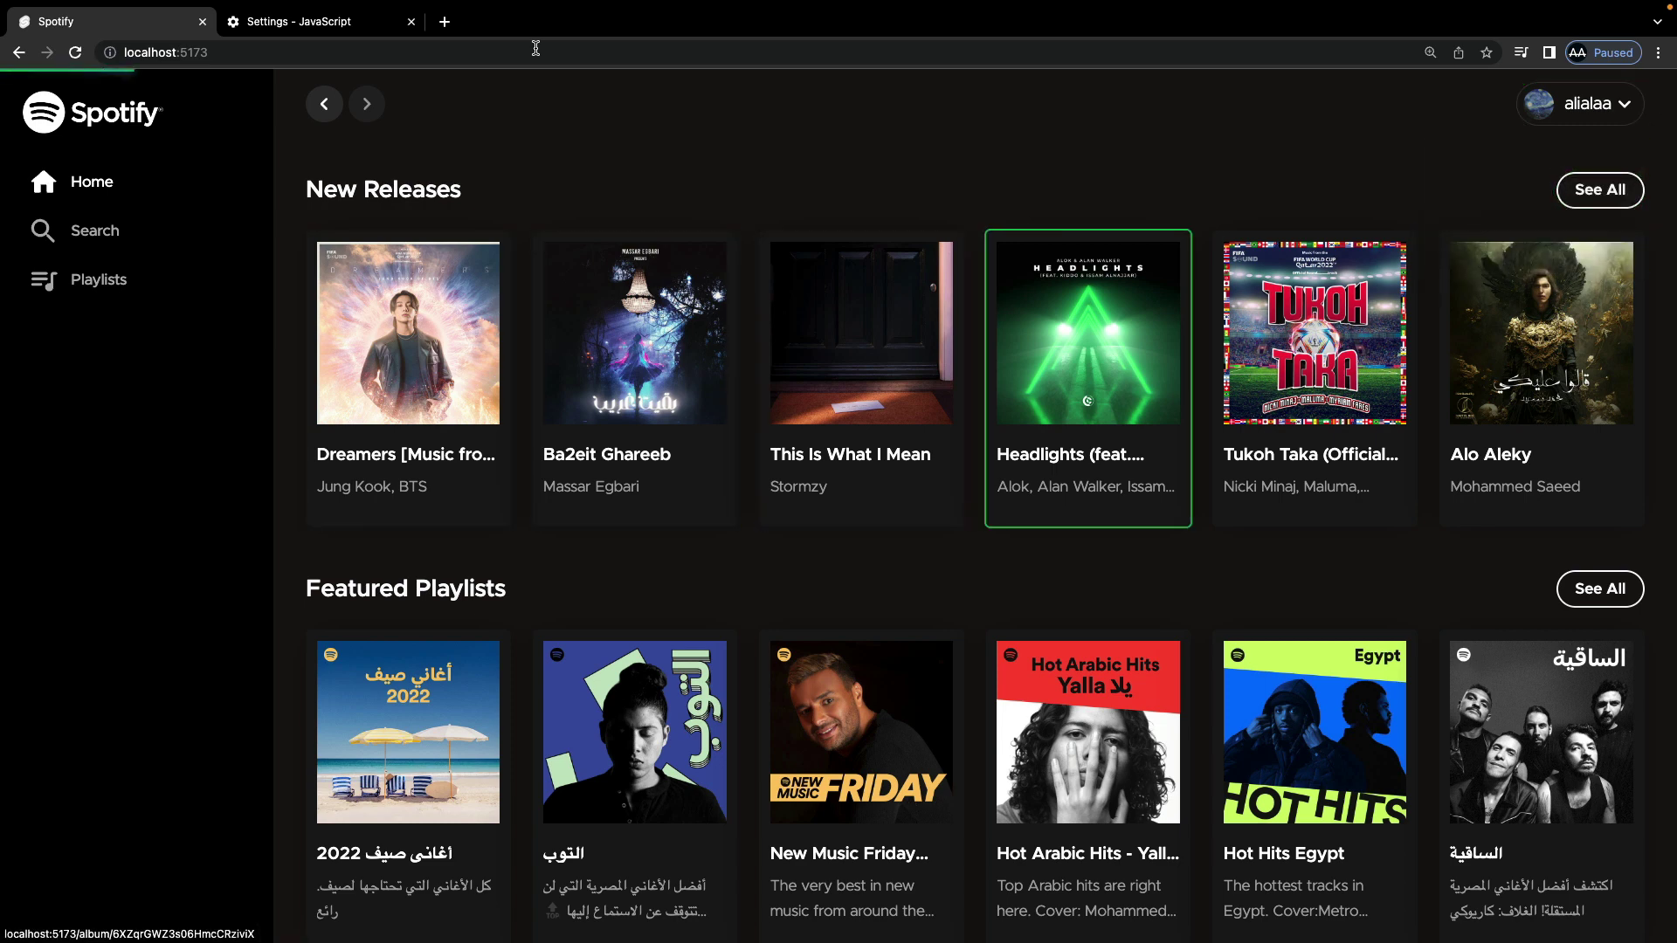
key(Return)
key(Tab)
key(Tab)
key(Tab)
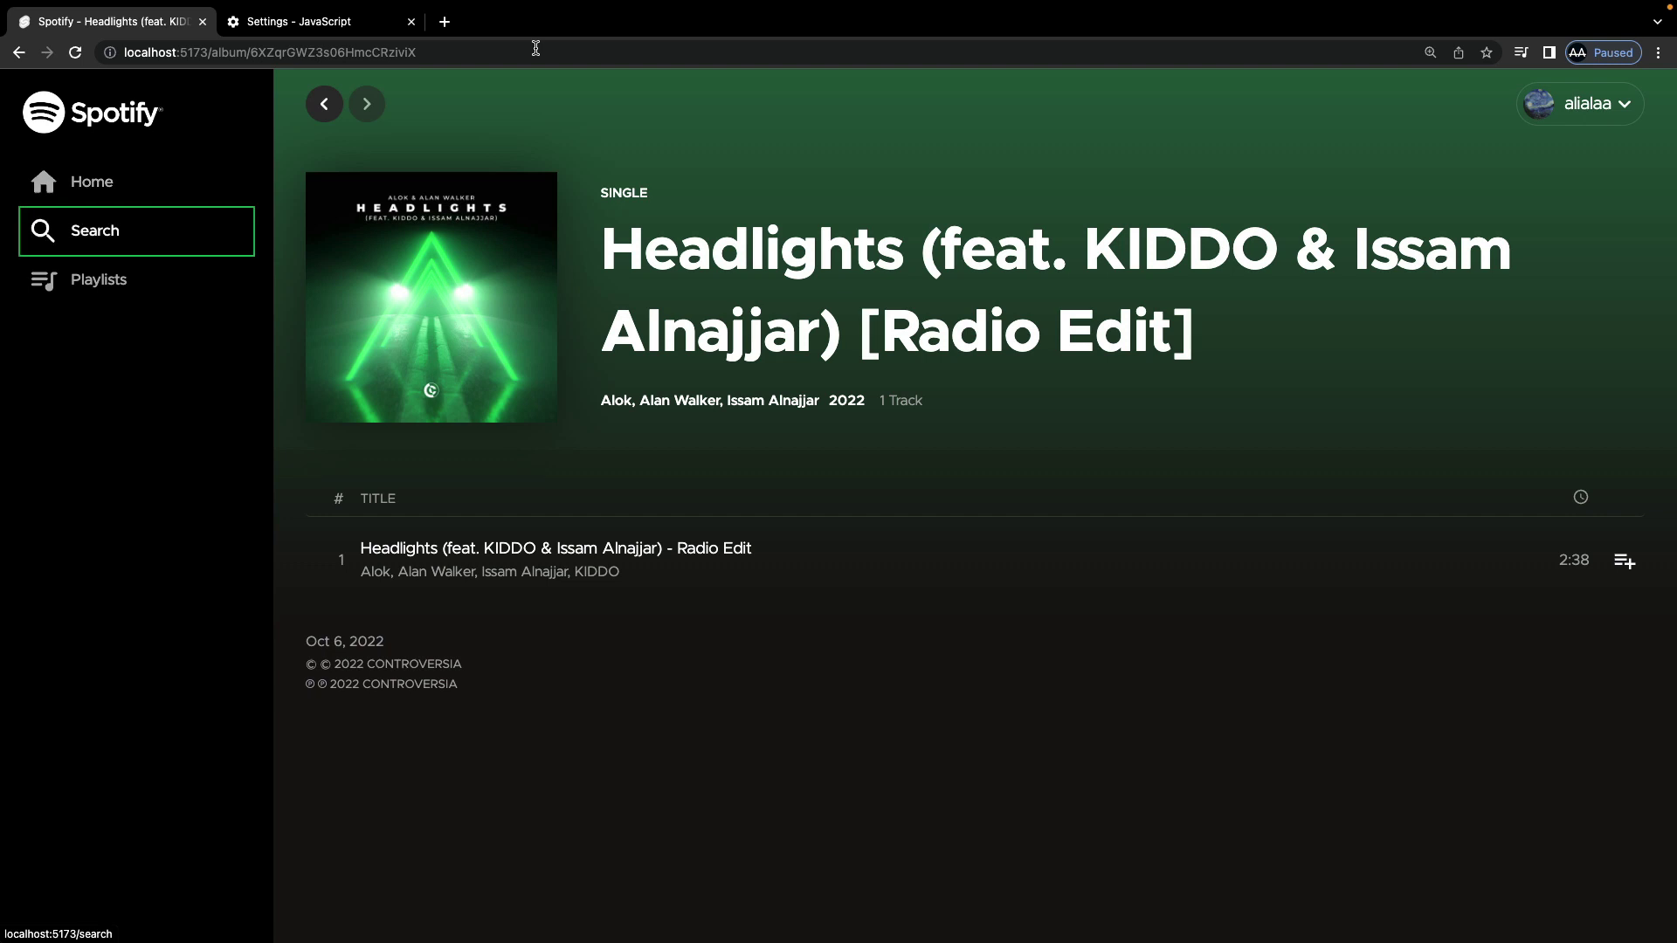
click(701, 190)
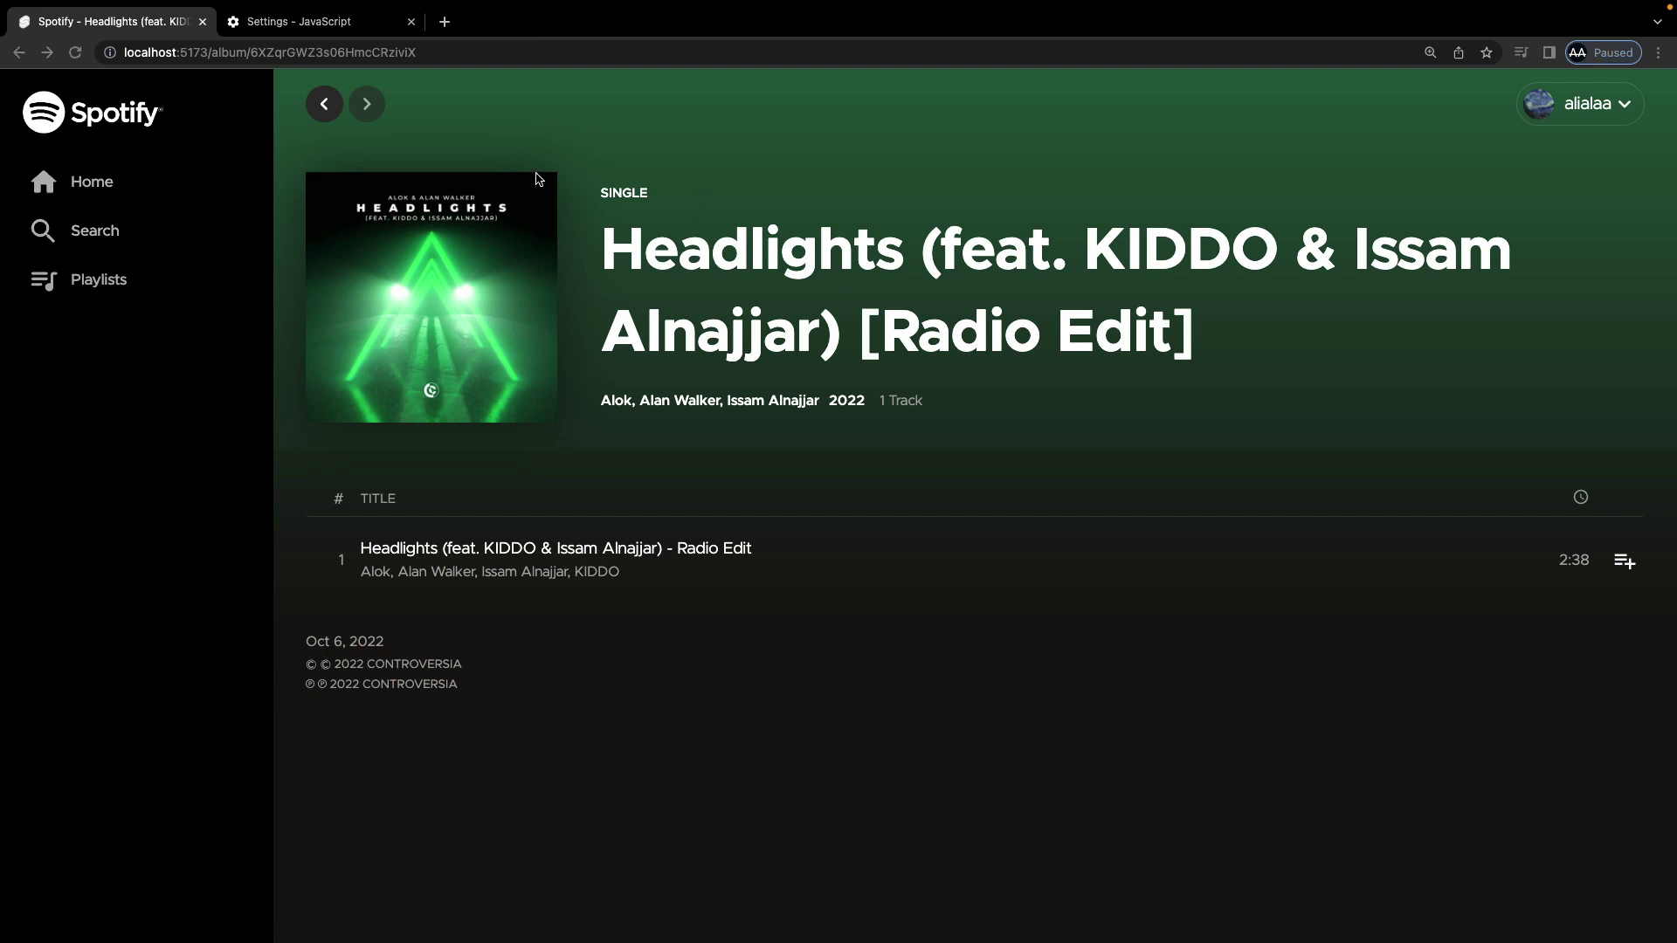
Step: Set 'Don't allow sites to use Javascript' and reload the Headlights album page
click(352, 26)
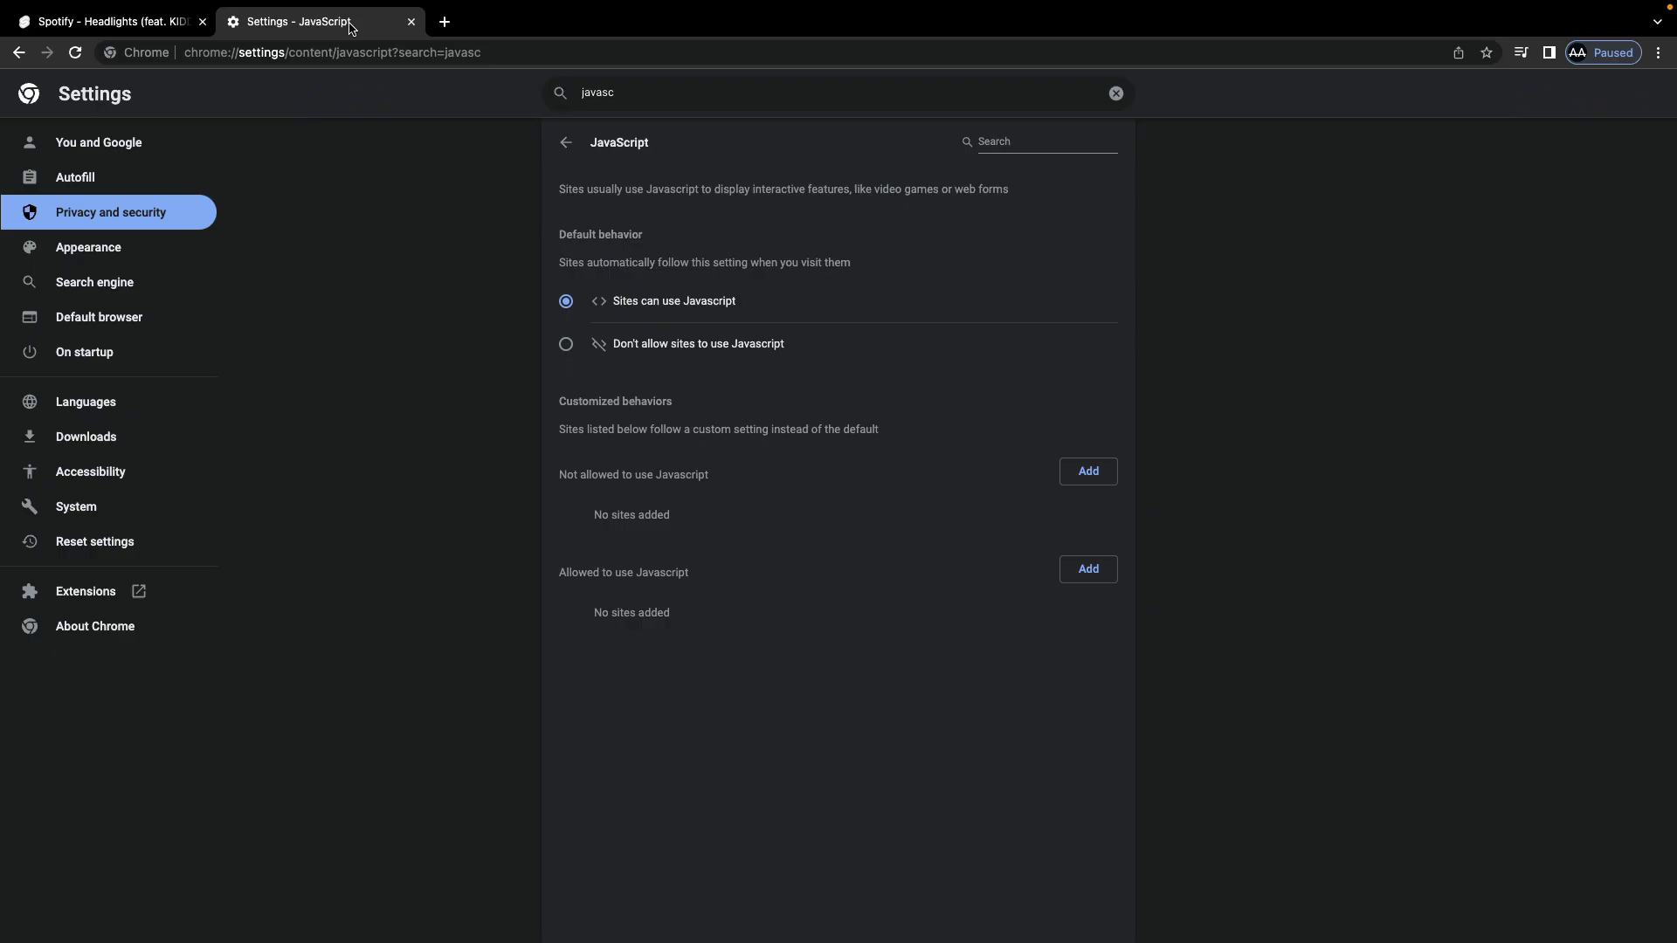
click(566, 344)
click(131, 22)
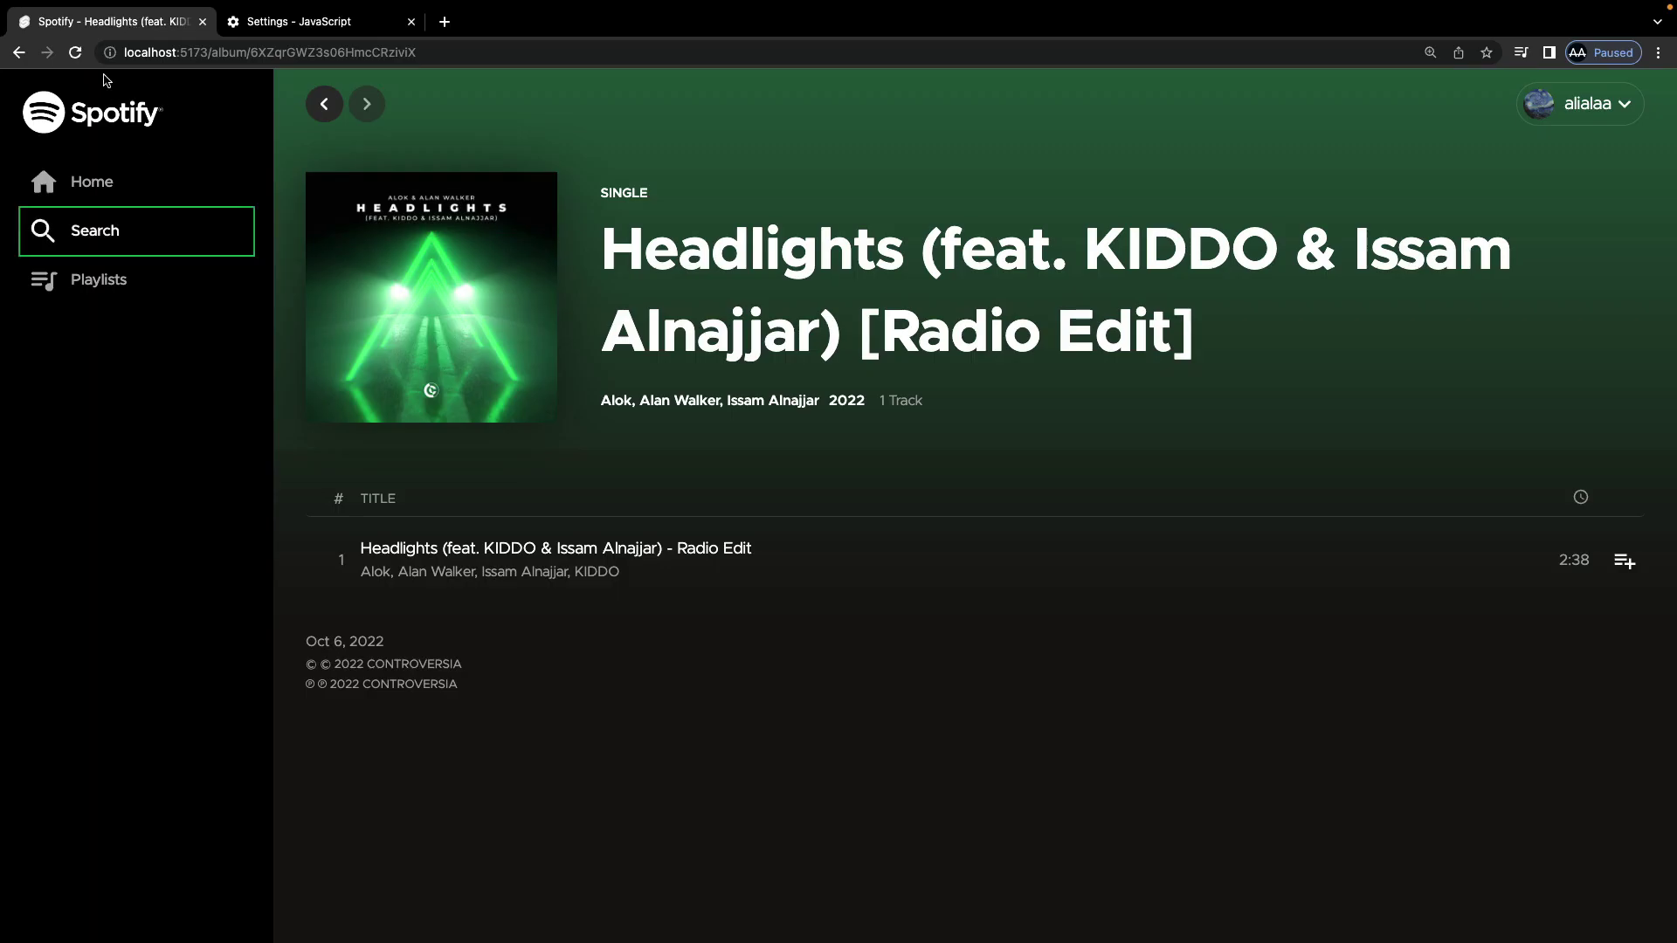
click(76, 54)
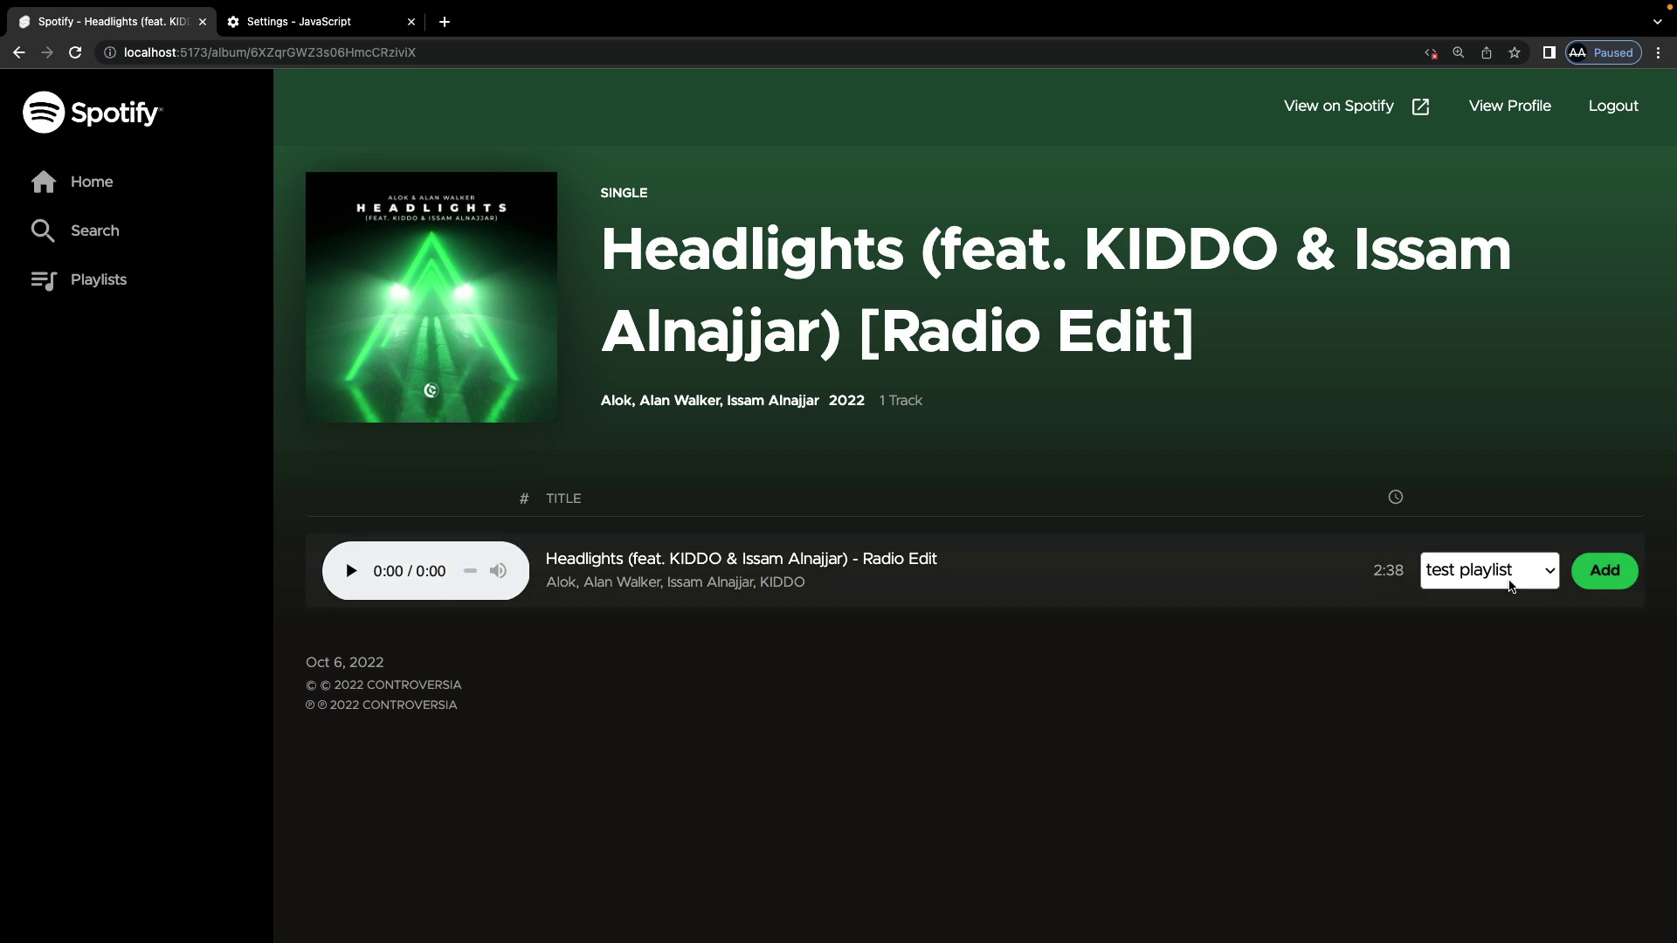
Step: With JavaScript off, add the Headlights radio edit to test playlist and get 'Track added successfully'
click(1537, 576)
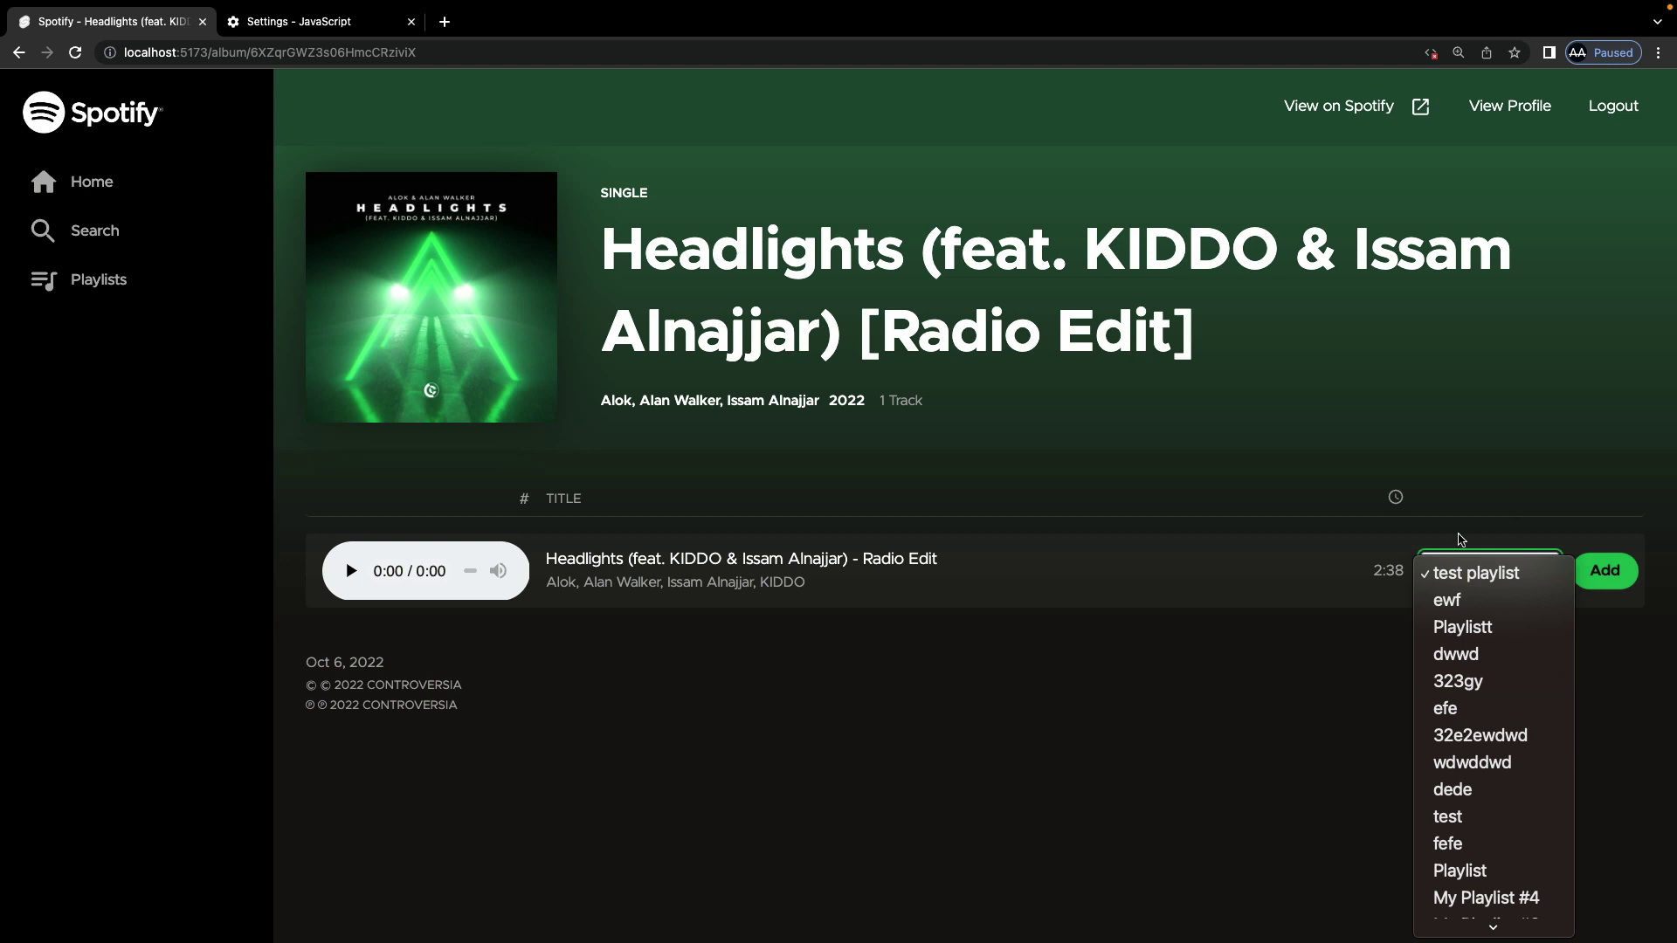
click(1495, 584)
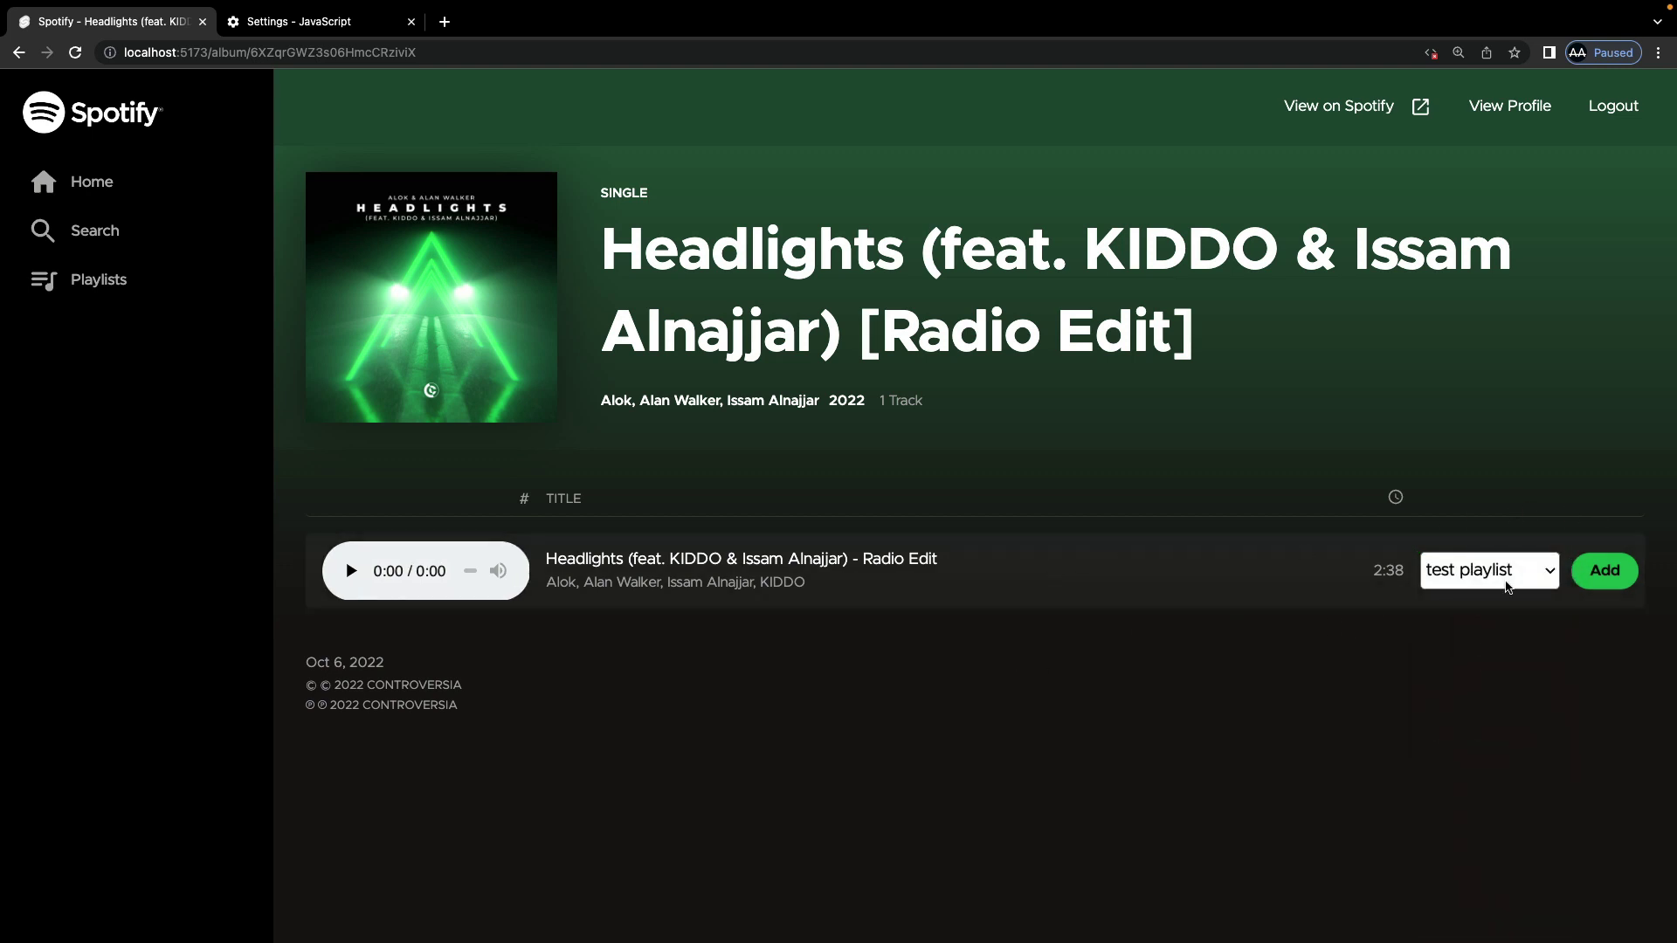
click(1524, 587)
click(1533, 576)
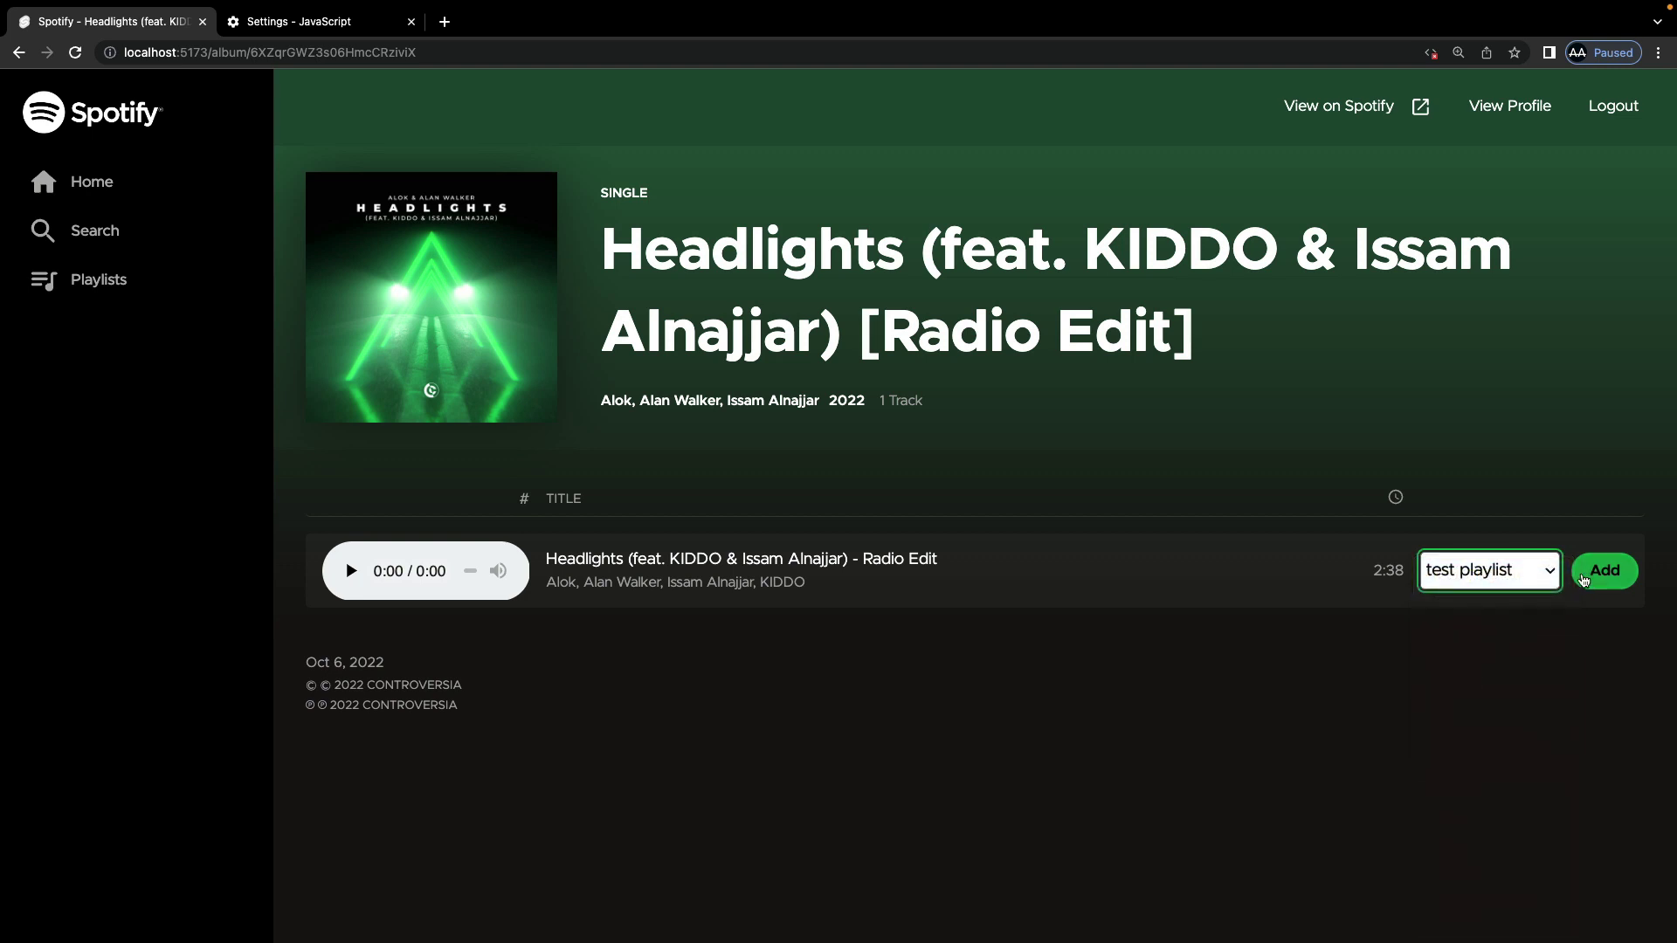
click(1607, 581)
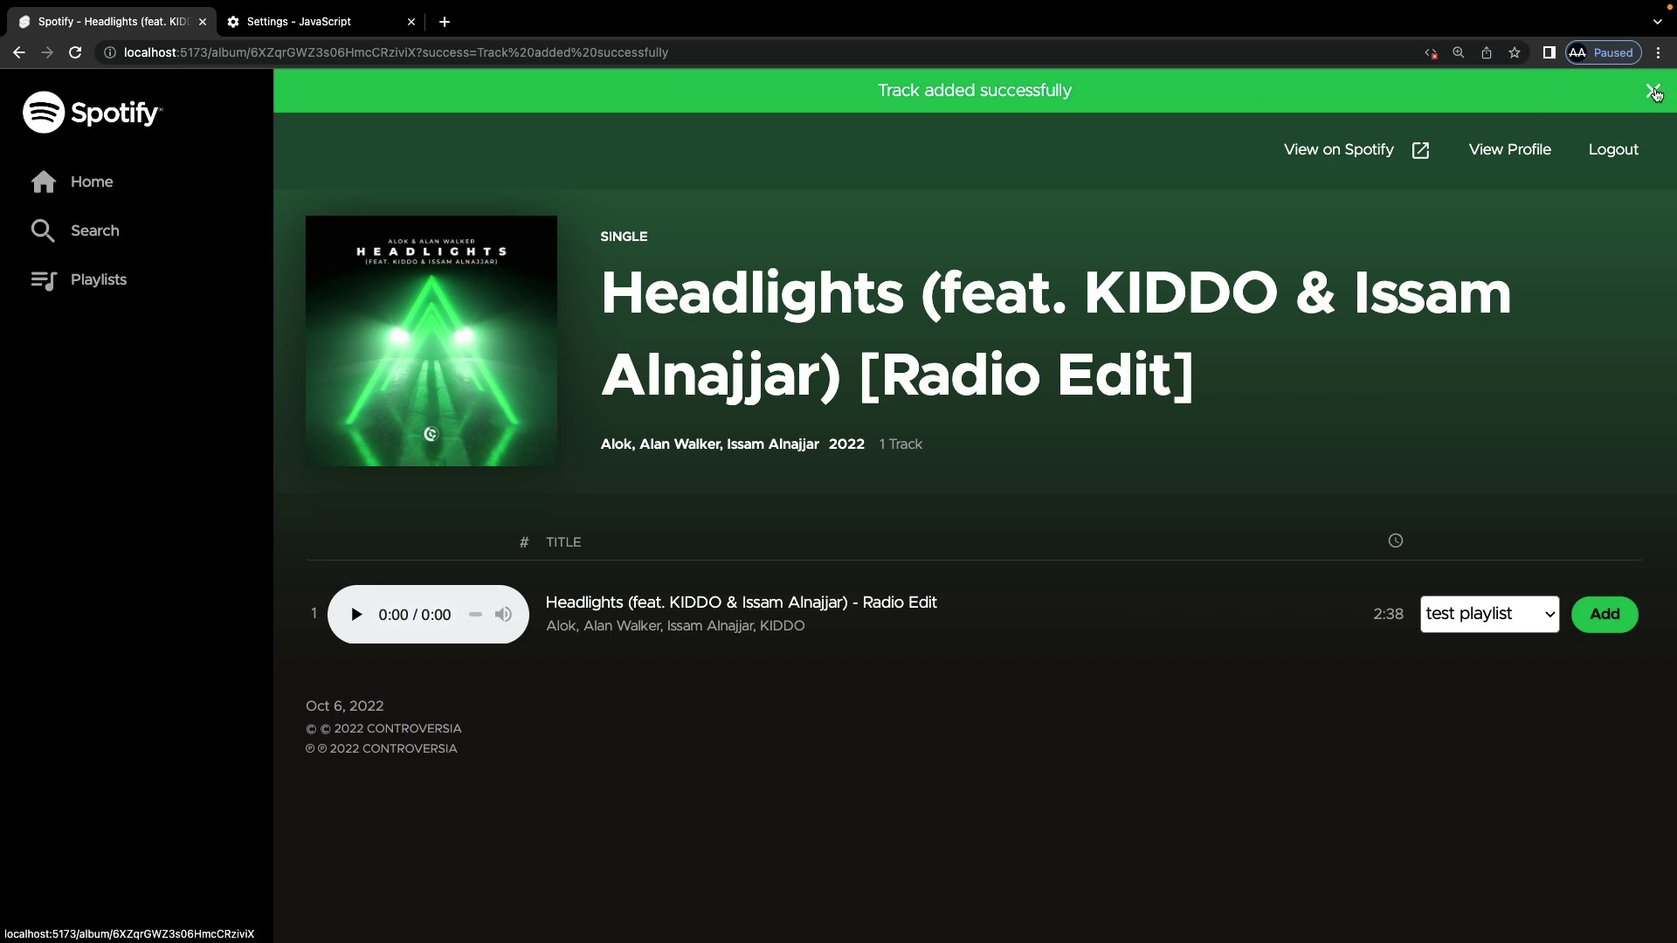
Step: Dismiss the confirmation, open test playlist and remove the Headlights track
click(1654, 92)
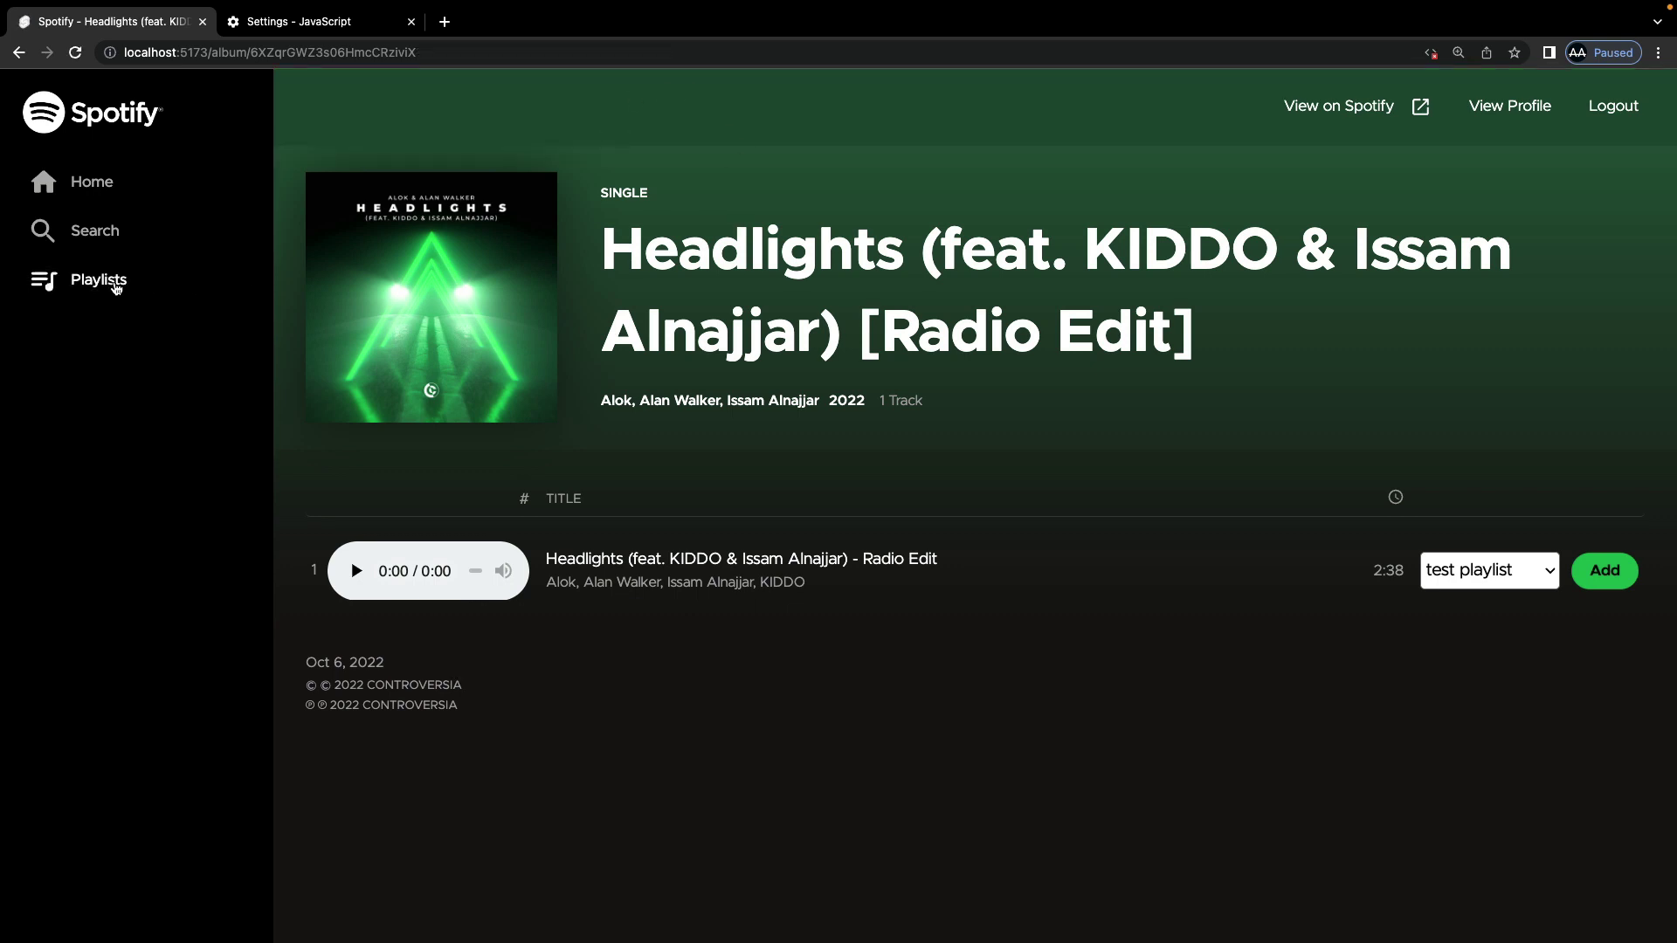
click(117, 284)
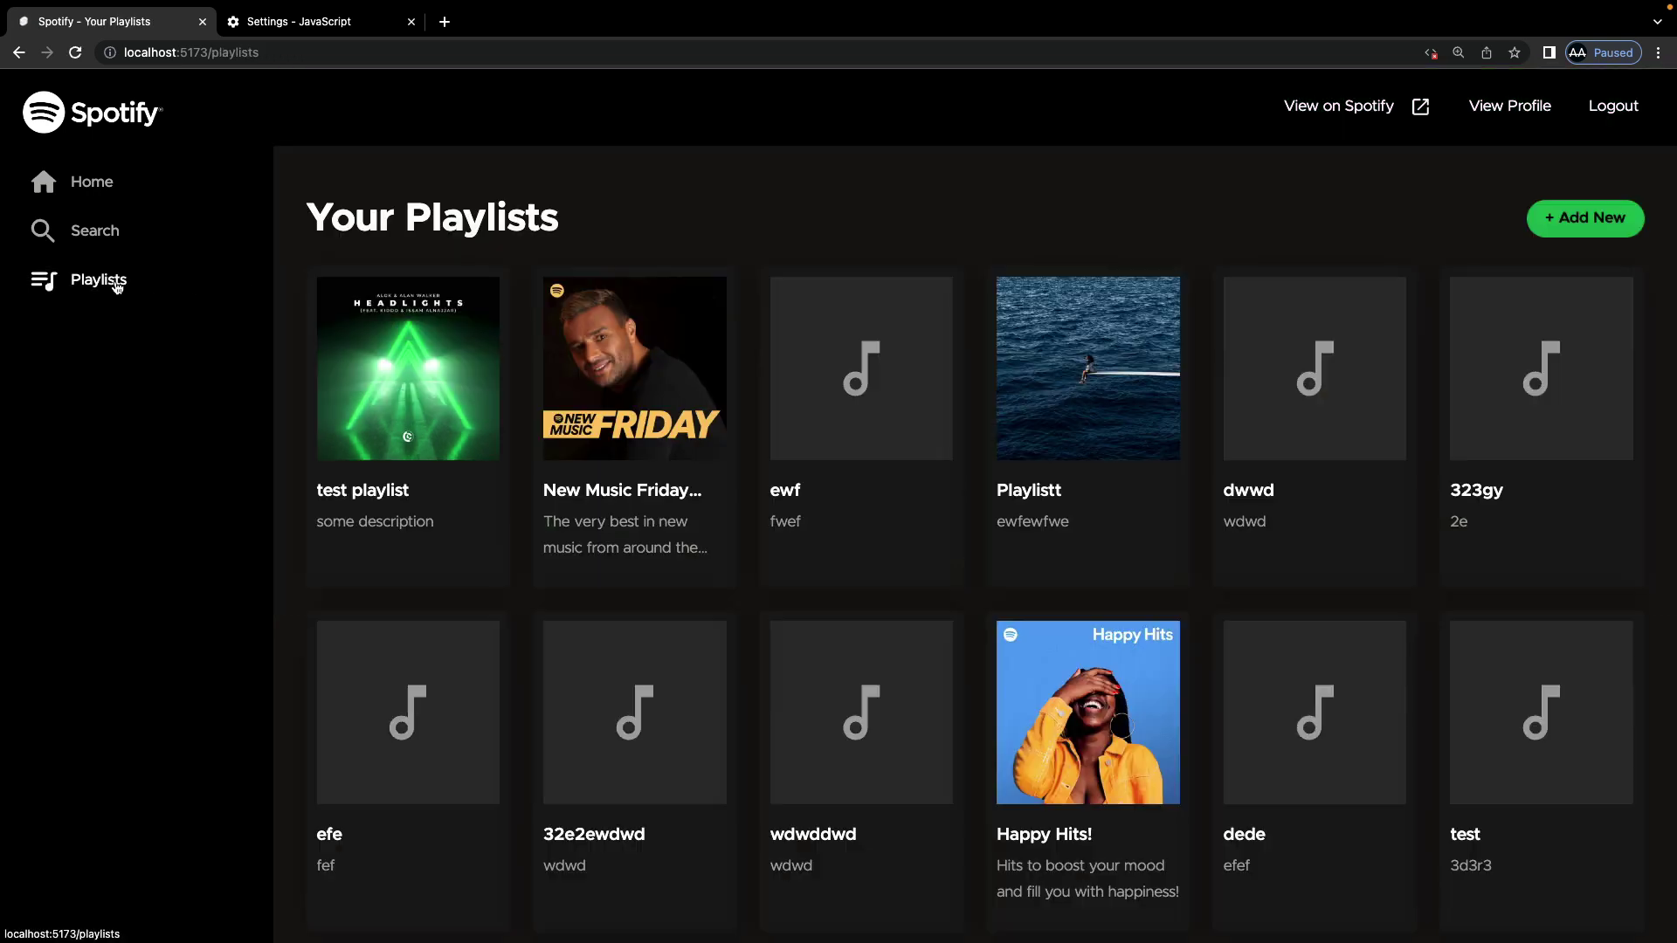
click(402, 430)
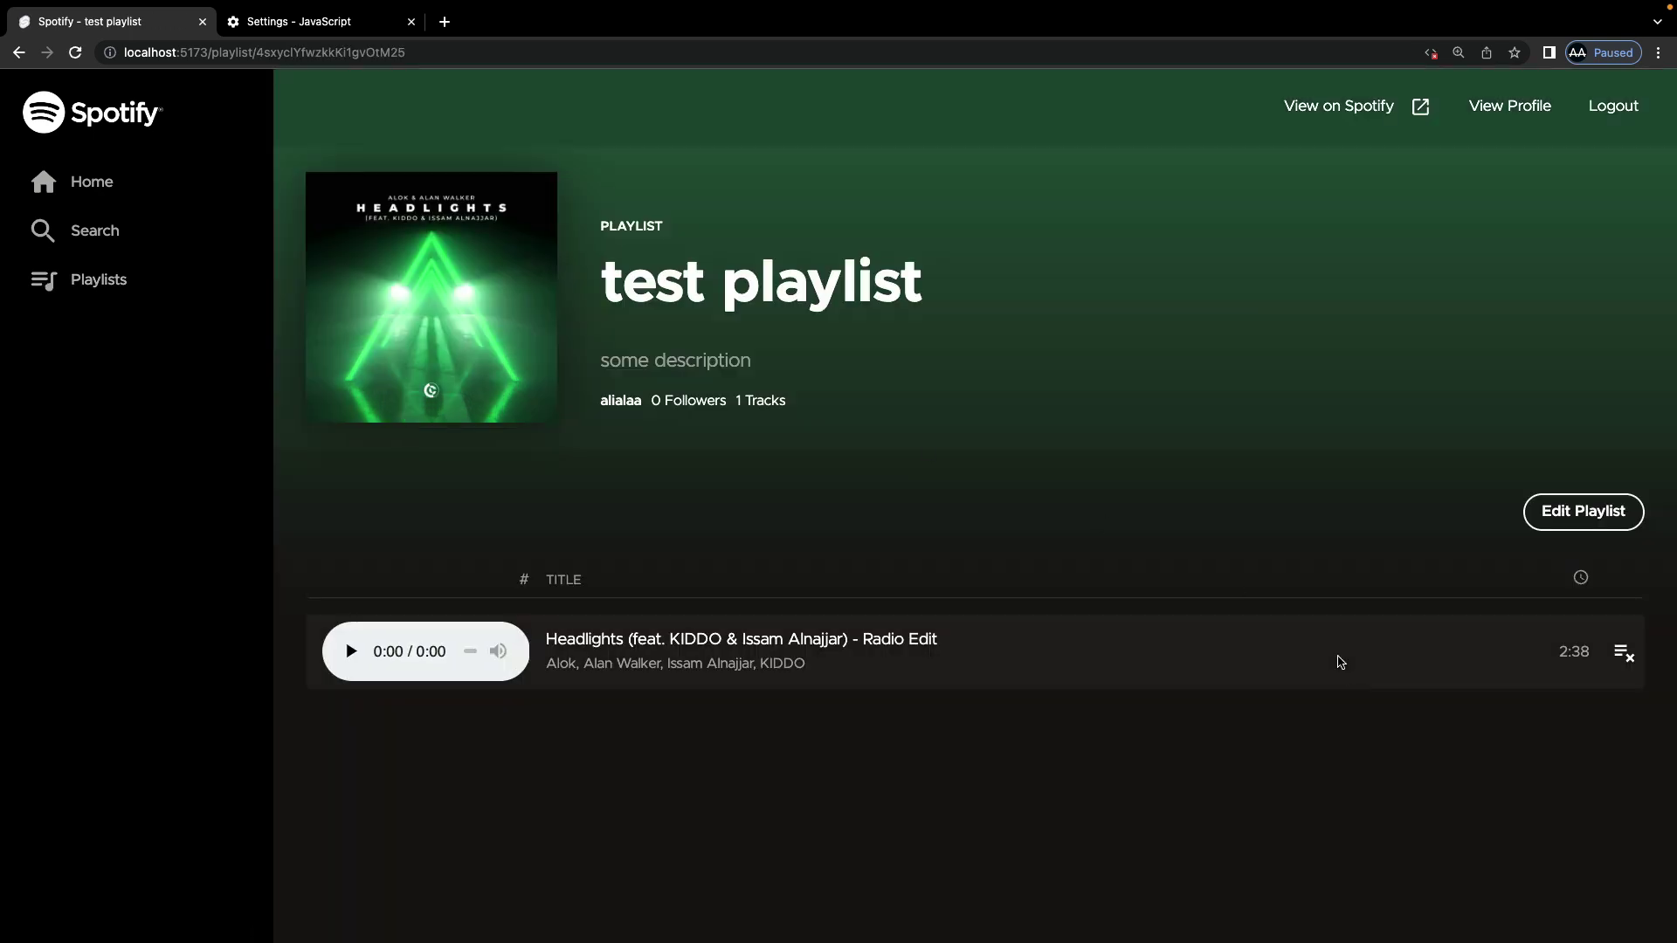
click(1626, 658)
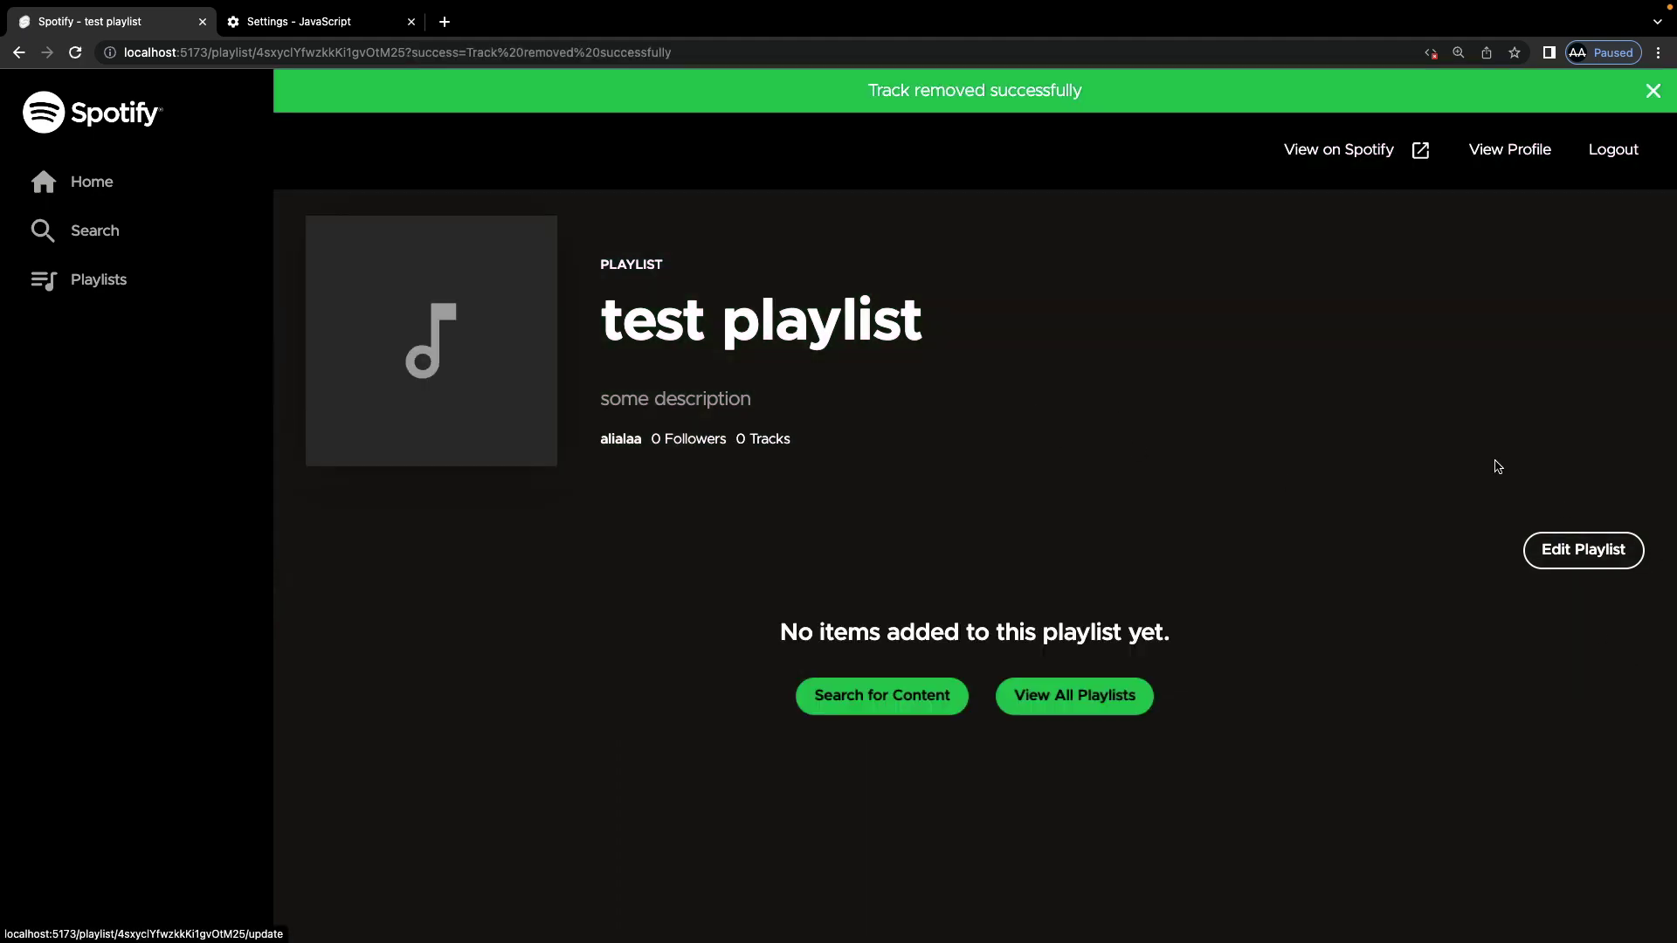
Step: Rename the playlist to 'test playlistdewd' and return to Your Playlists
click(1572, 557)
click(634, 315)
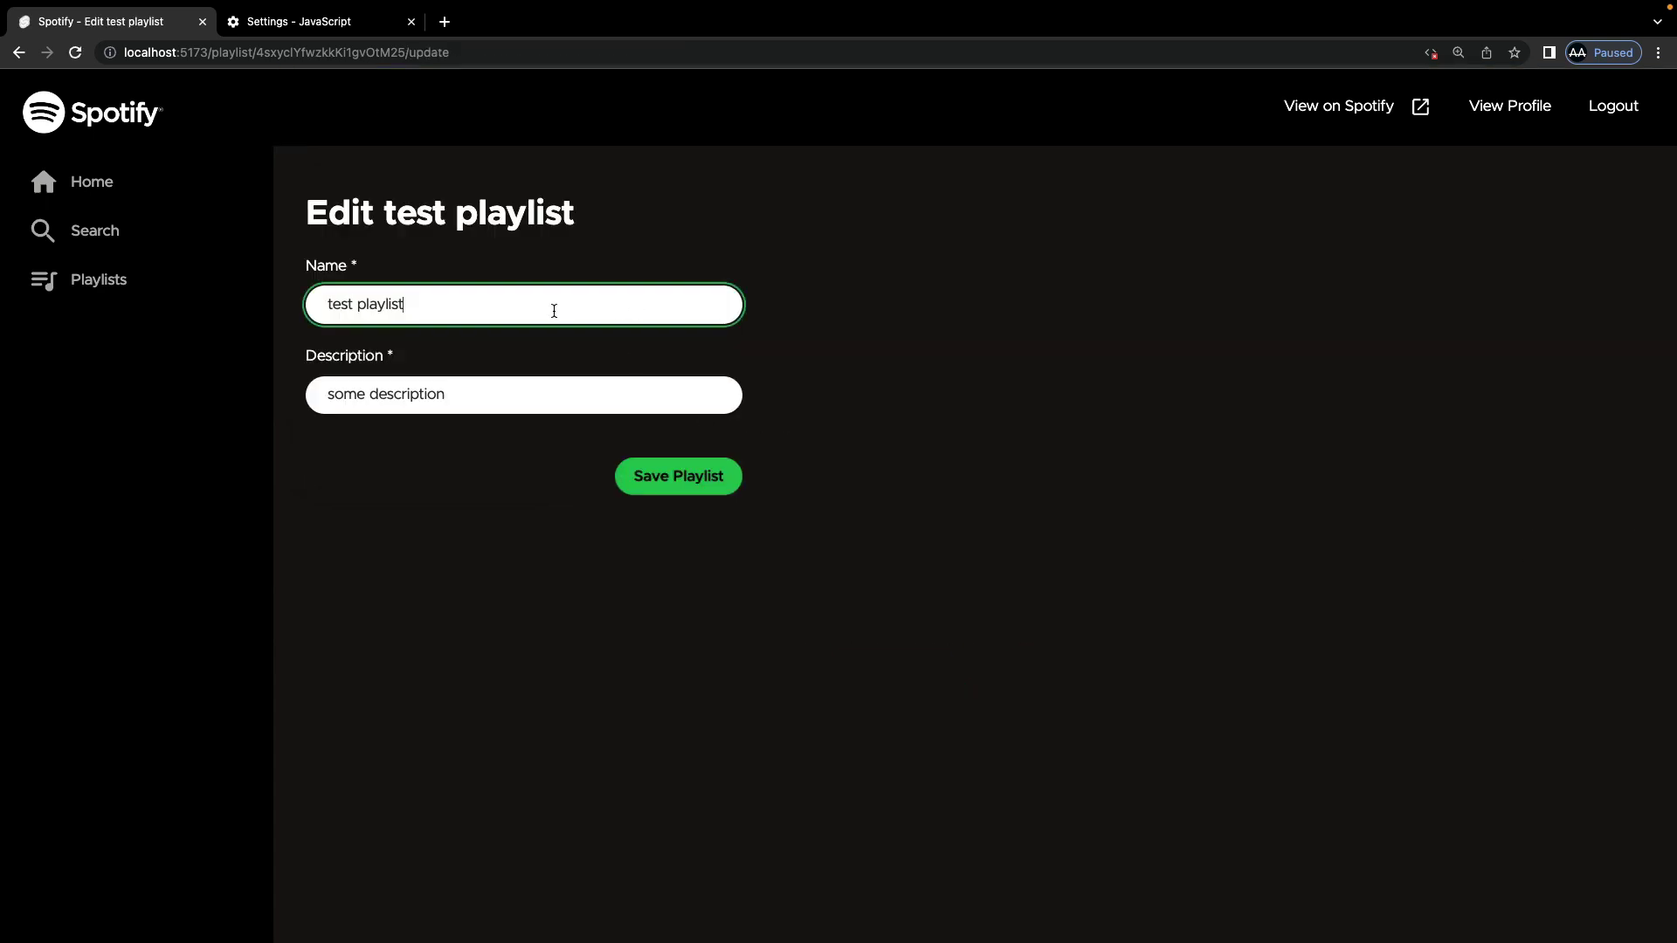
text(dewd)
click(675, 486)
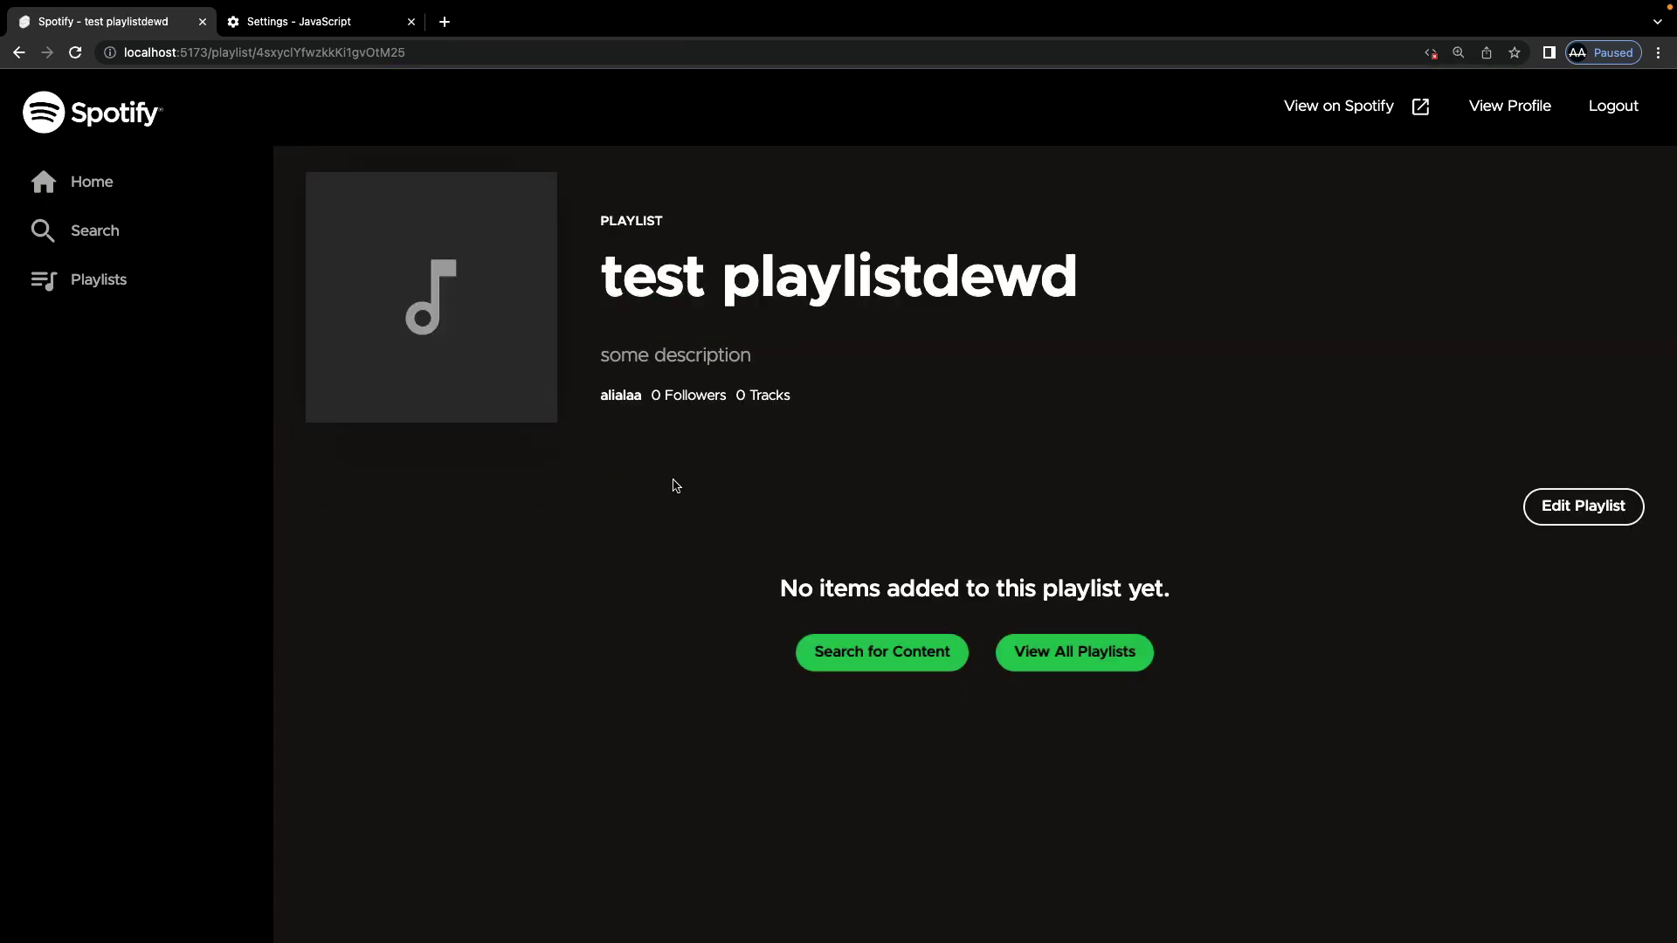
click(98, 284)
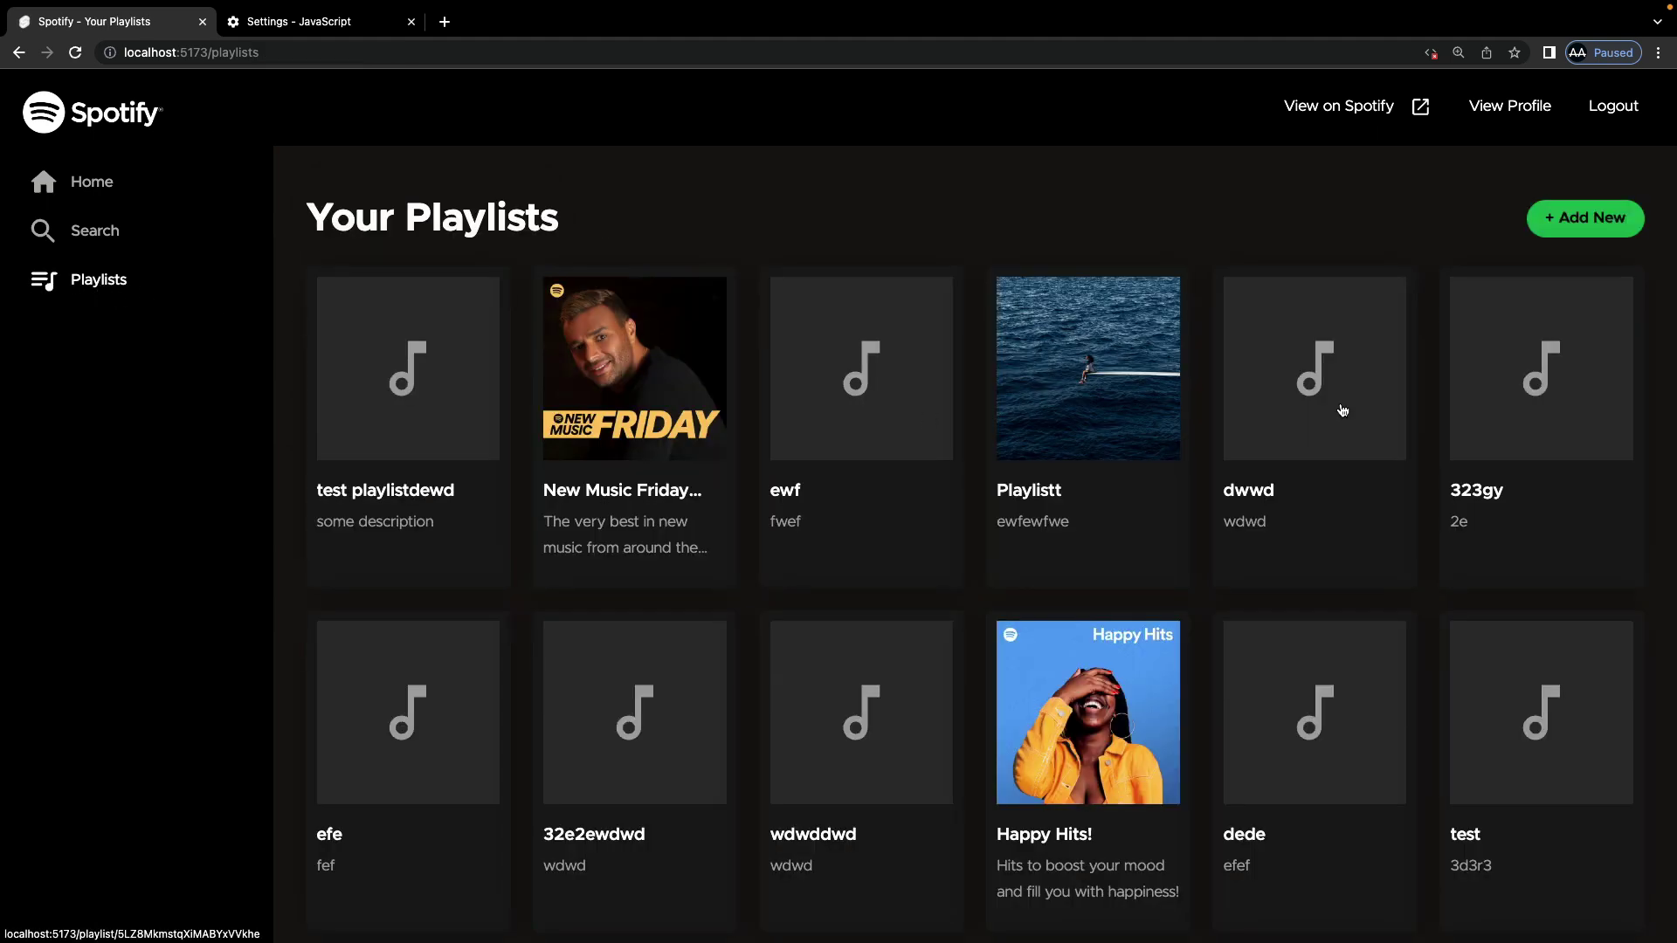
Step: Create playlist 'deded' with description 'efefe', then go back to the home page
click(1610, 218)
click(634, 307)
text(deded)
click(552, 395)
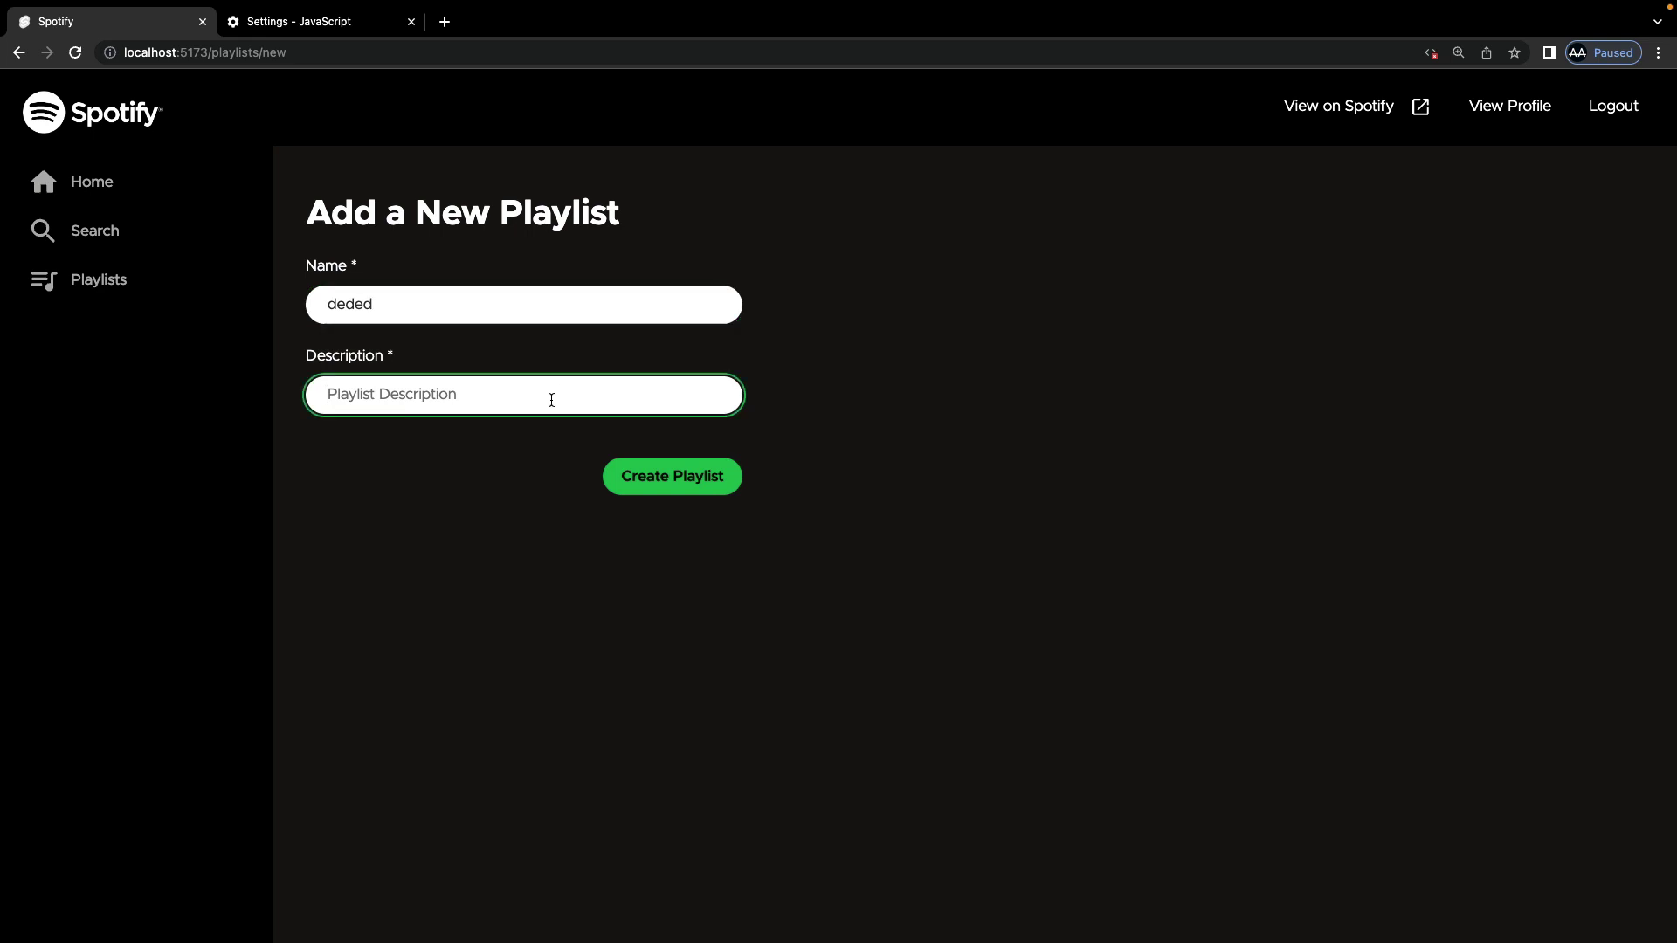
text(efefe)
click(689, 485)
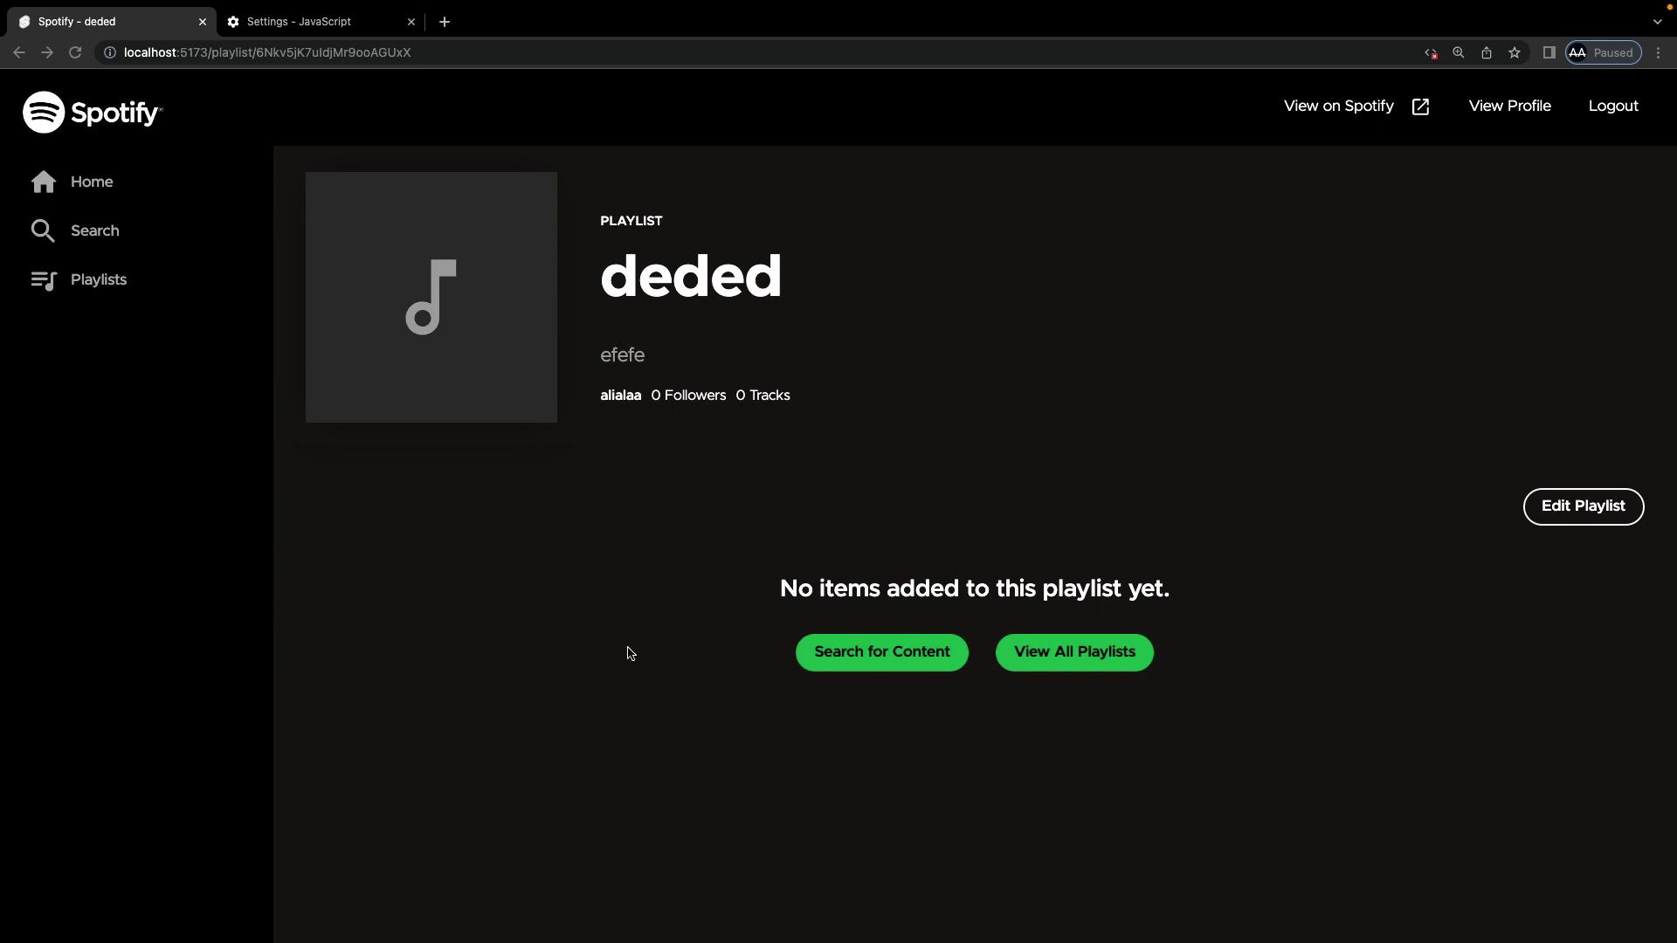
click(105, 185)
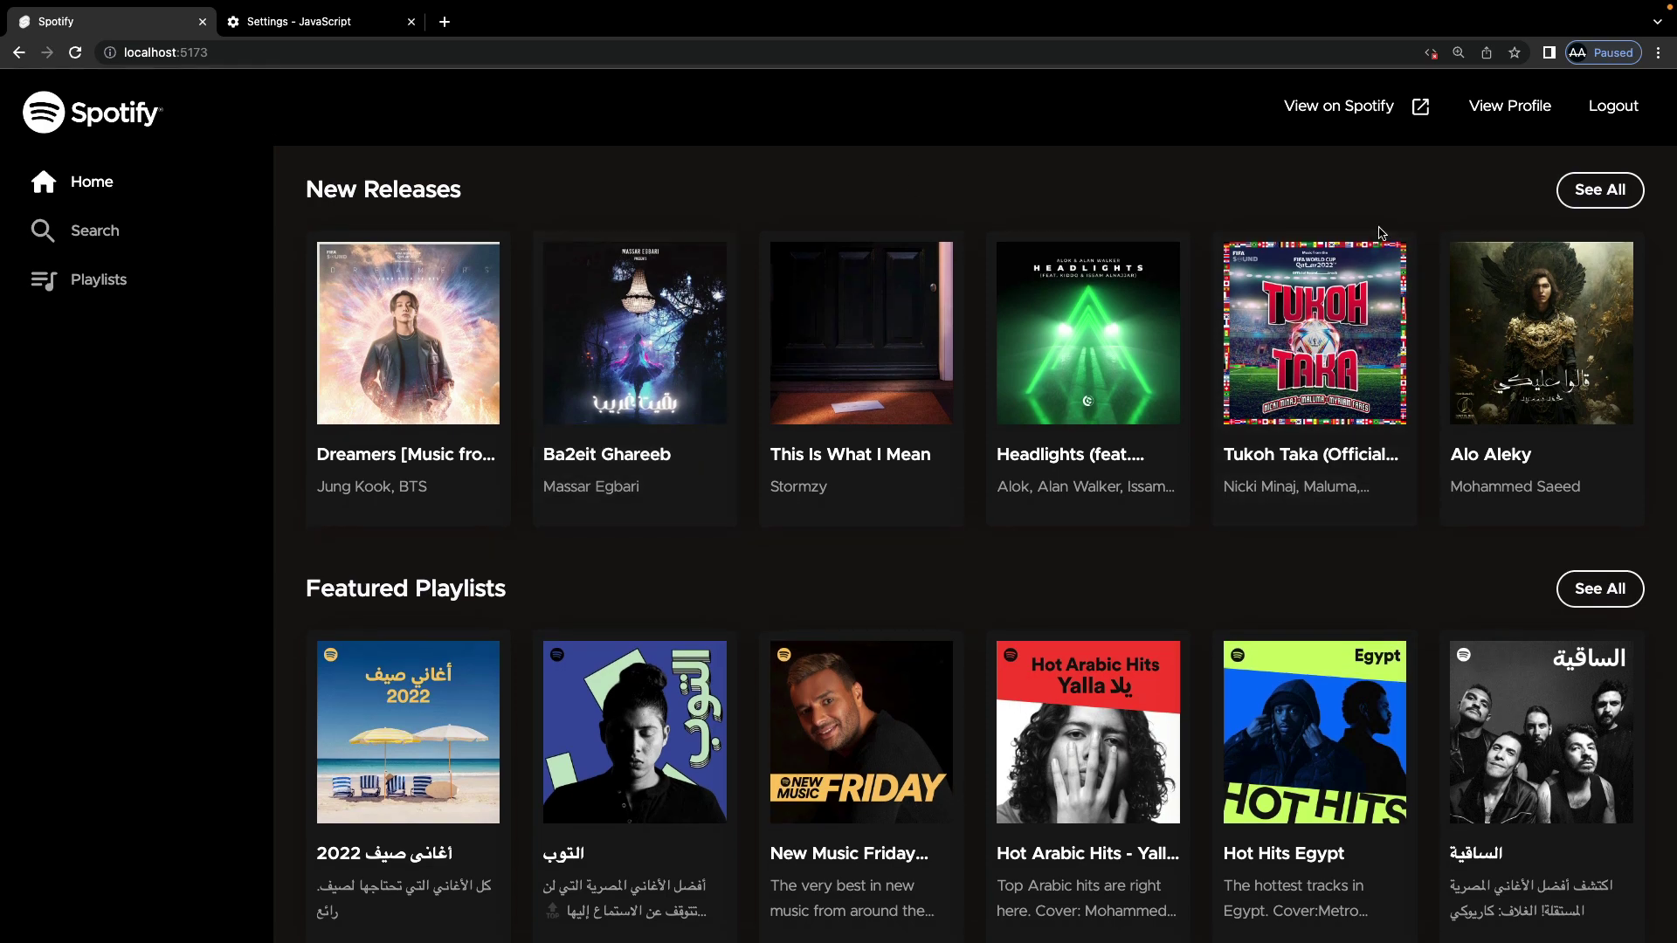
Step: Open the full New Releases list and page to the second page and back to the first
click(1599, 189)
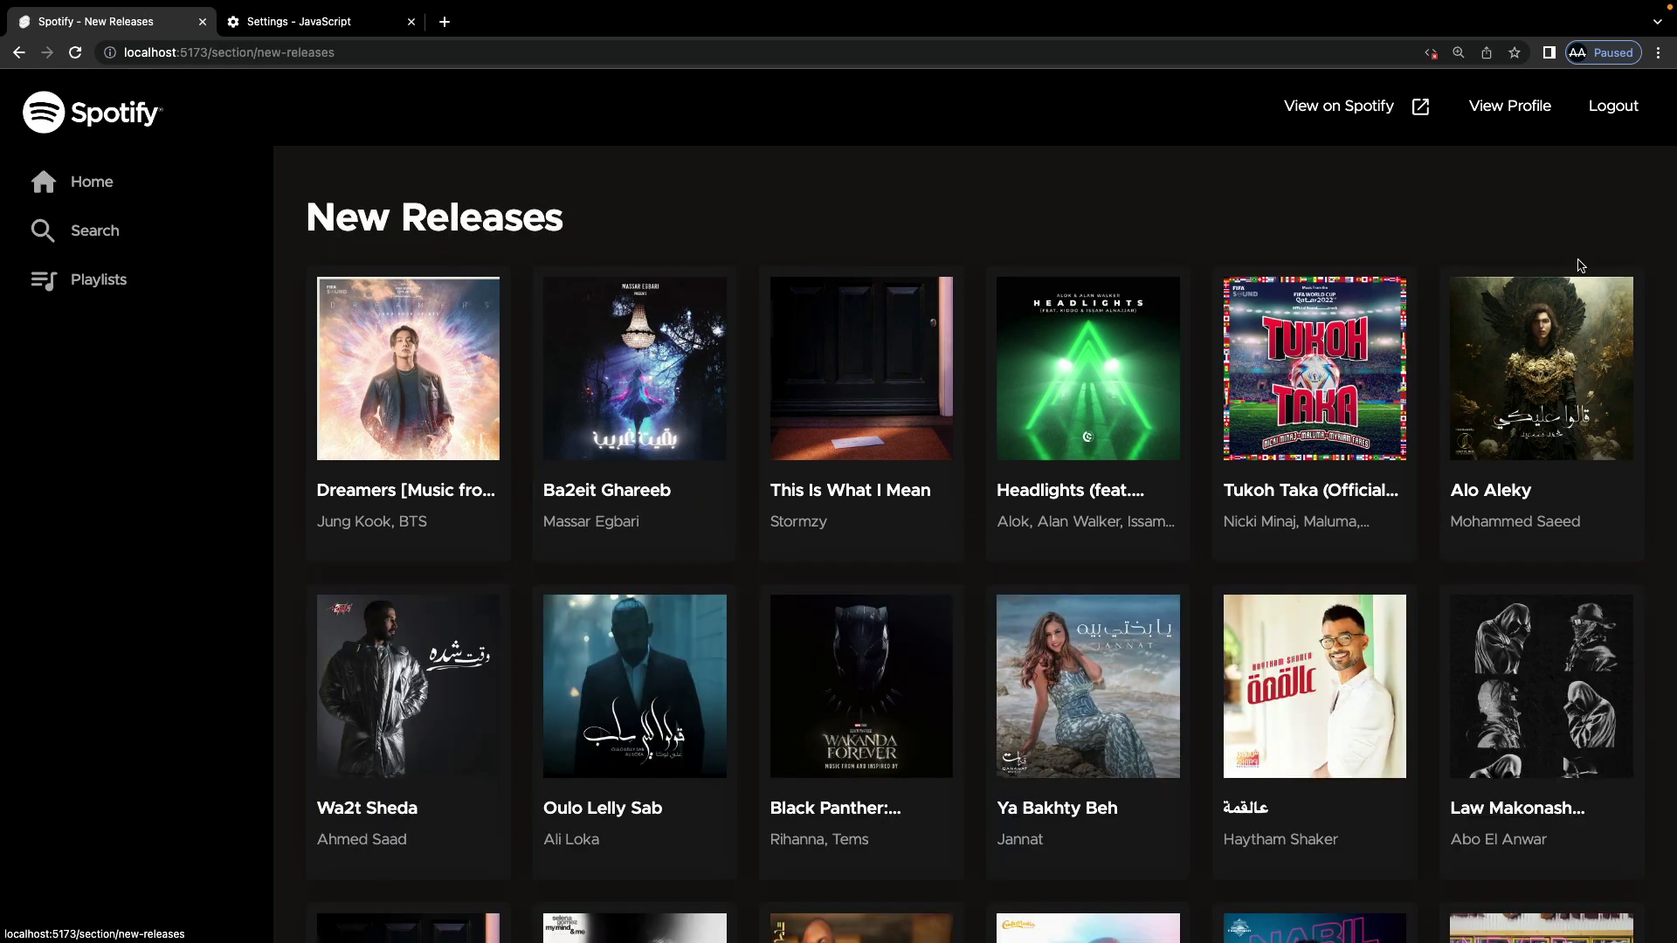
scroll(1133, 486, down, 7)
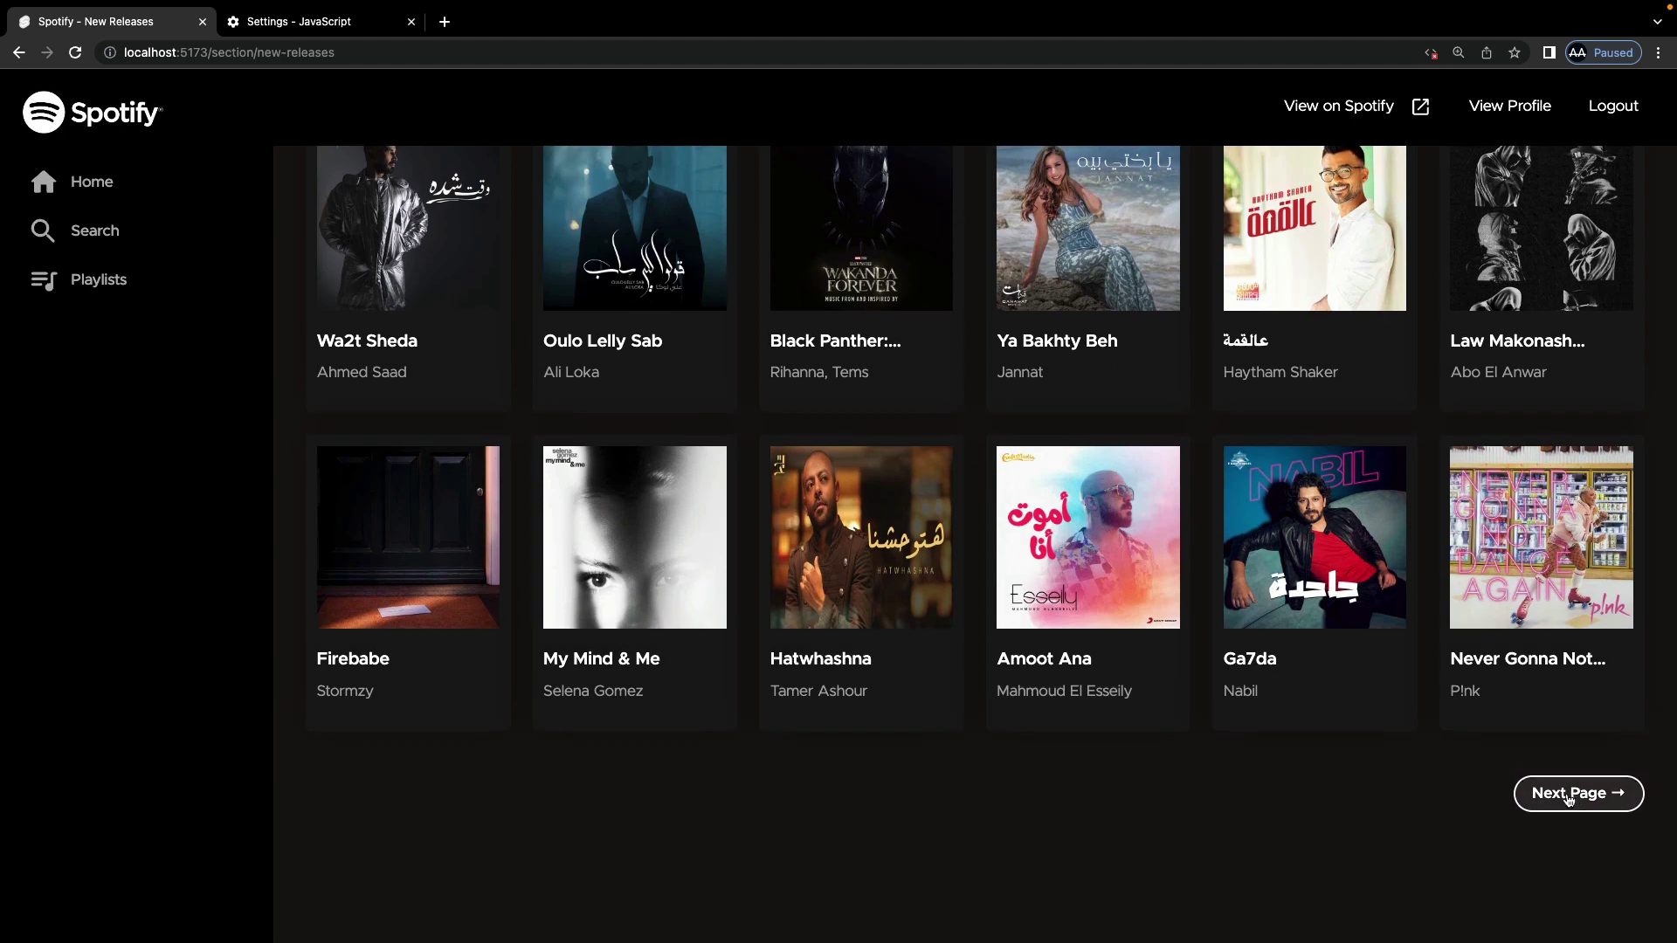
click(1595, 796)
scroll(1097, 689, down, 7)
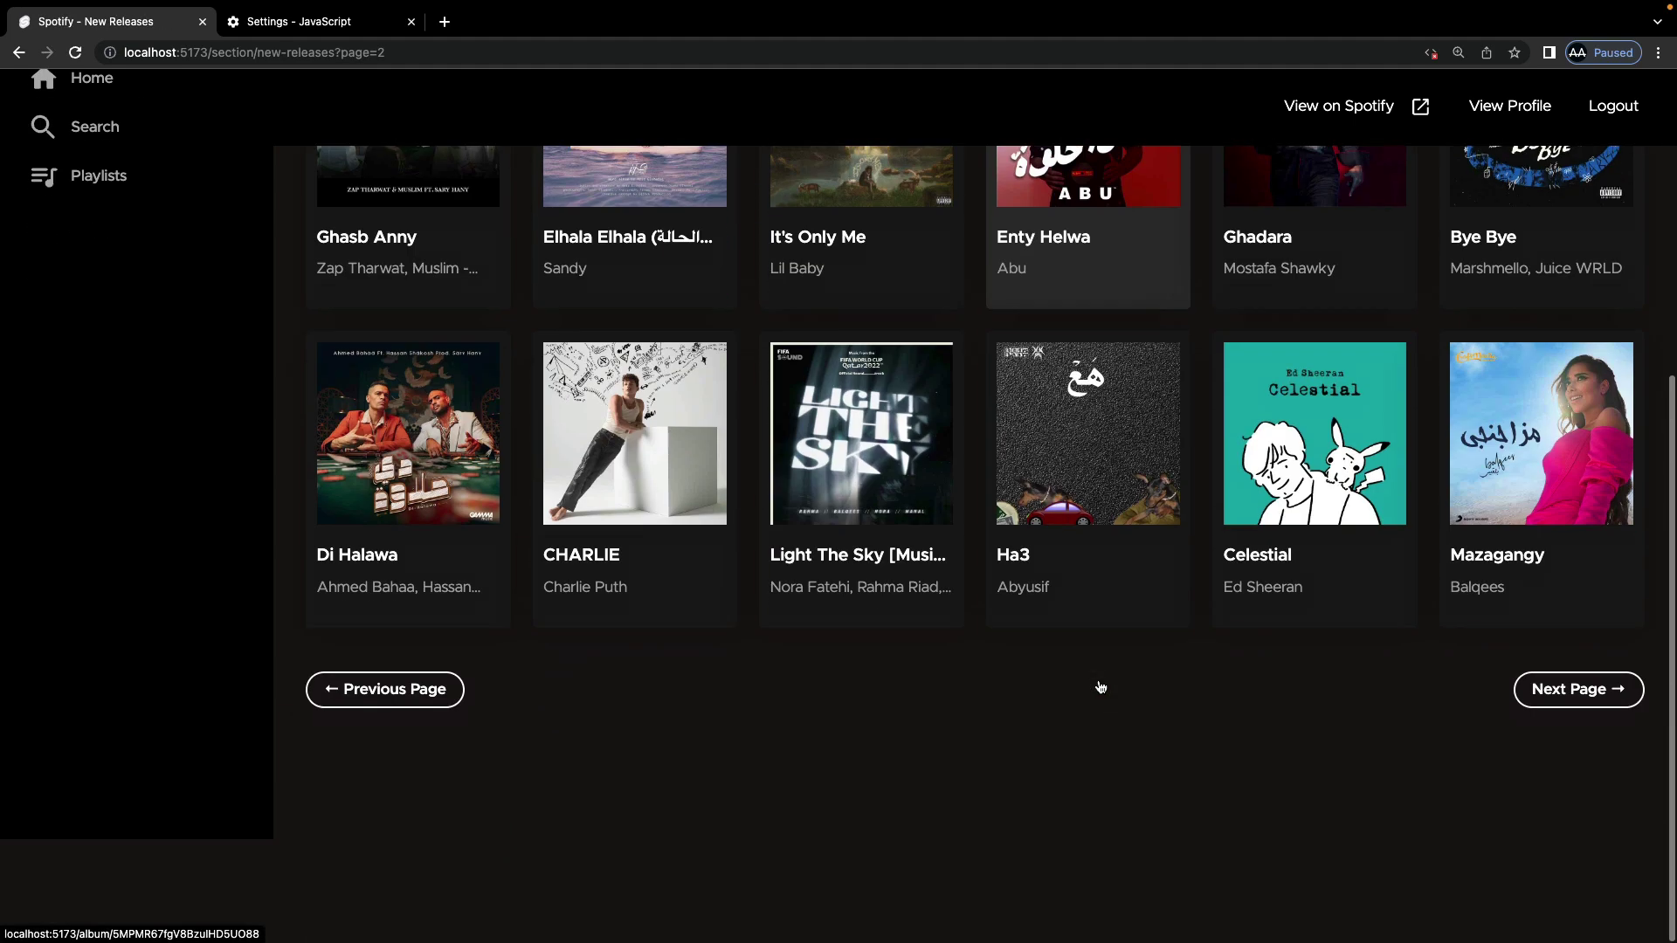
click(412, 795)
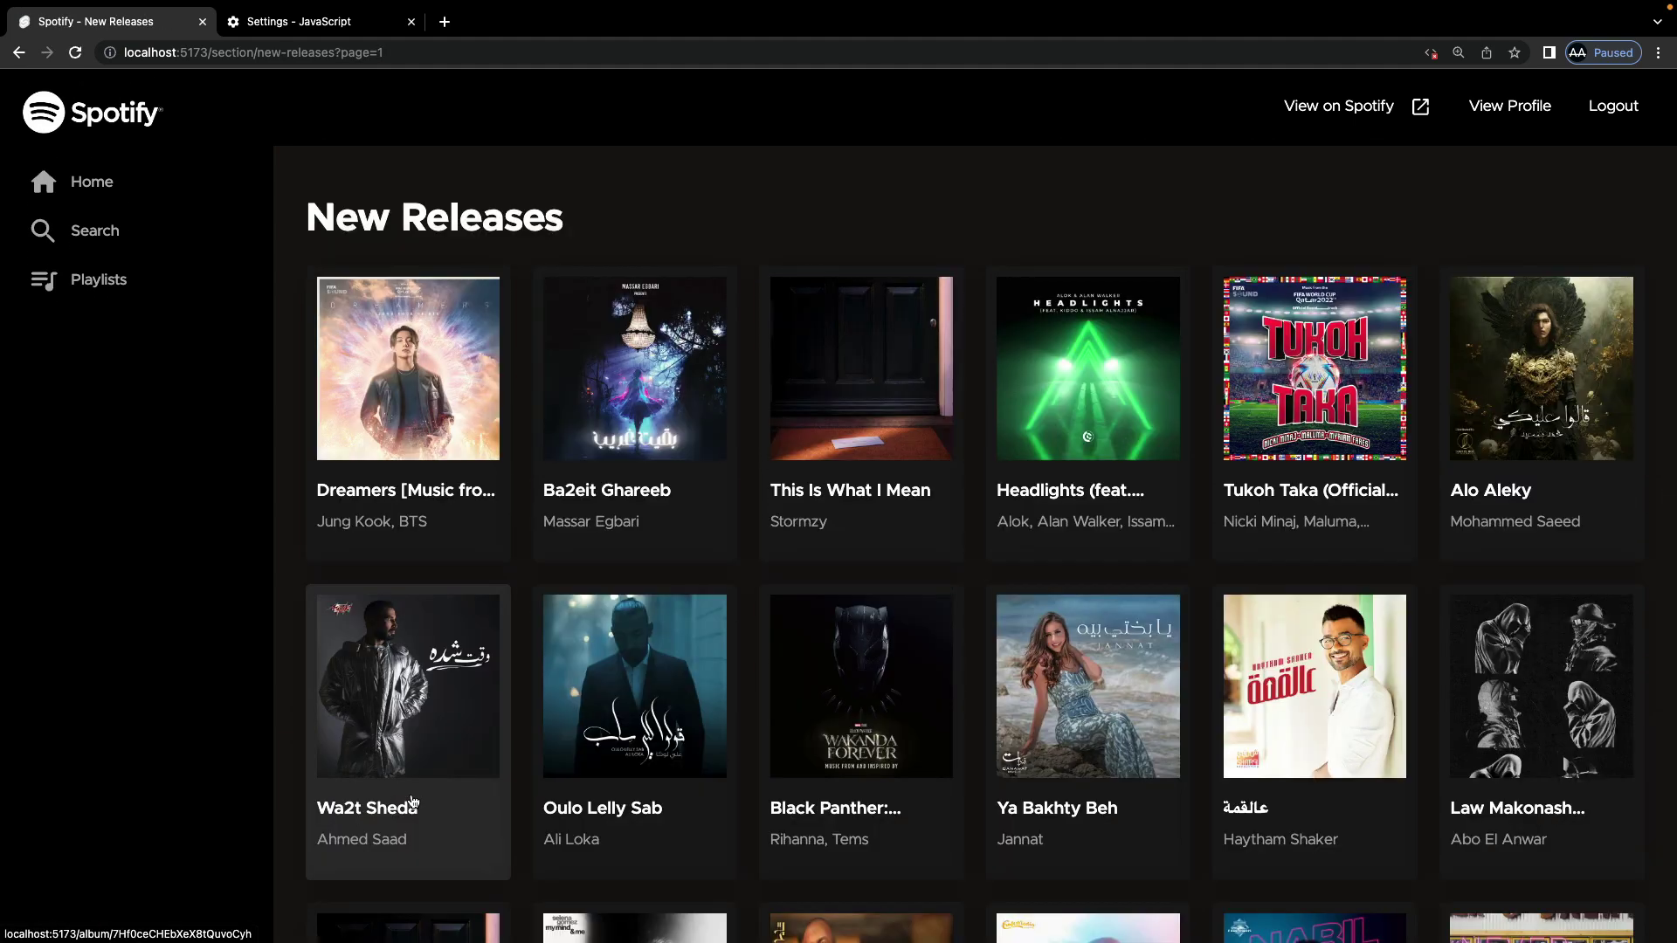
Step: From Home, open the التوب featured playlist and follow it
click(101, 181)
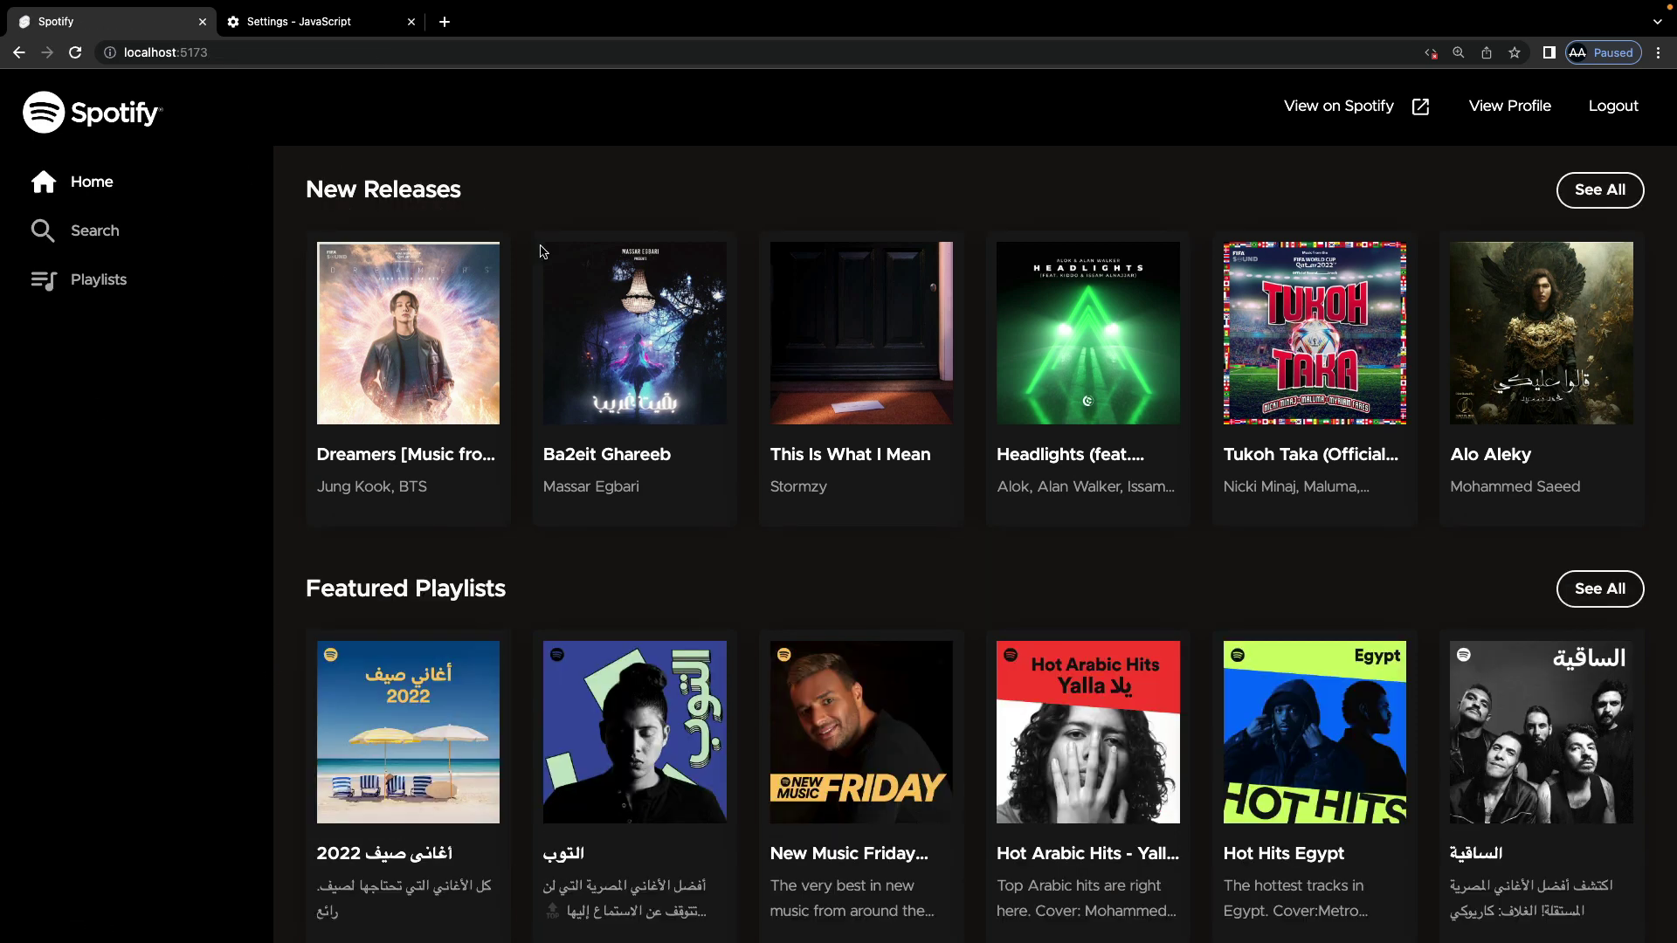
scroll(758, 492, down, 3)
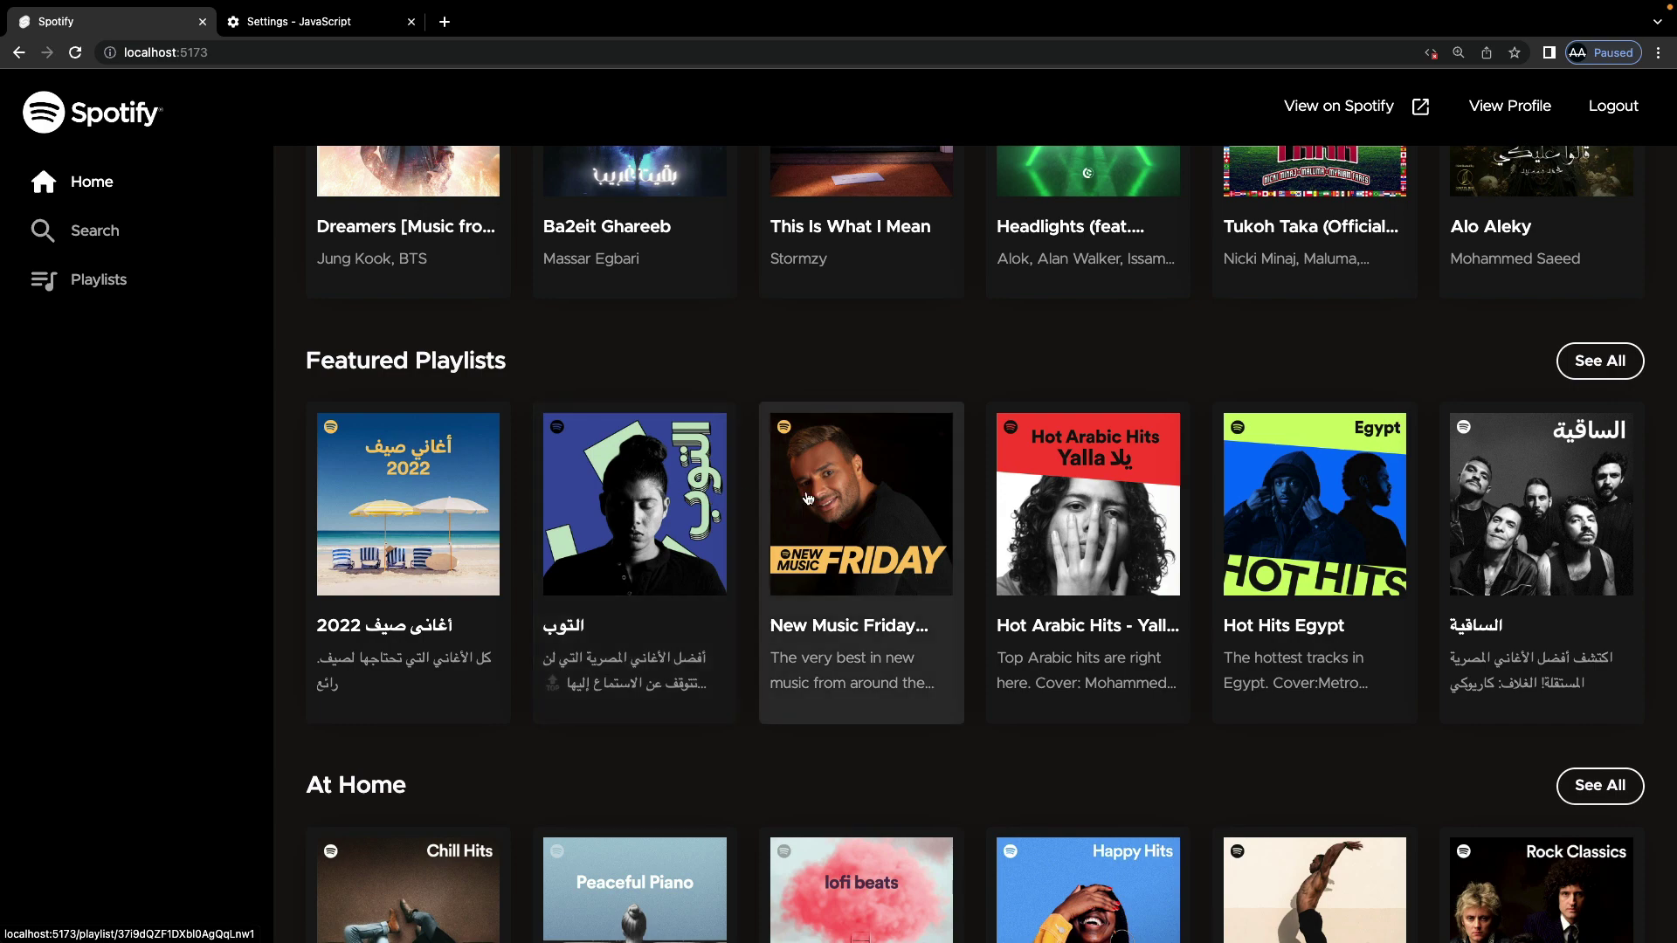
click(672, 506)
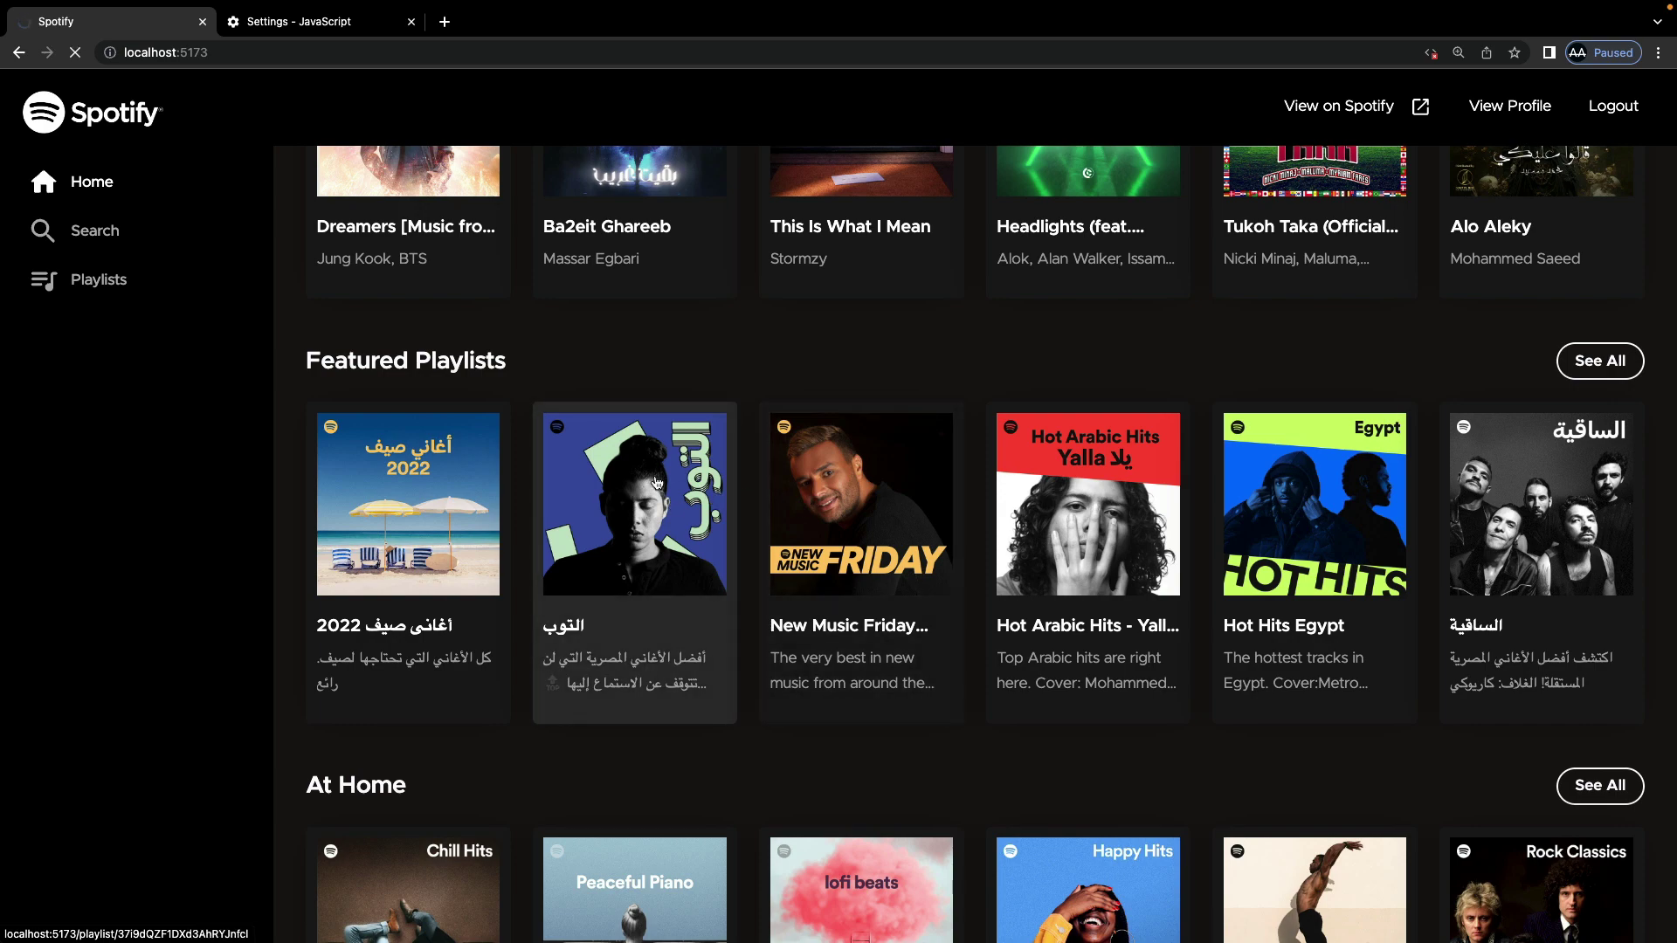
scroll(1157, 402, down, 5)
scroll(1158, 402, up, 5)
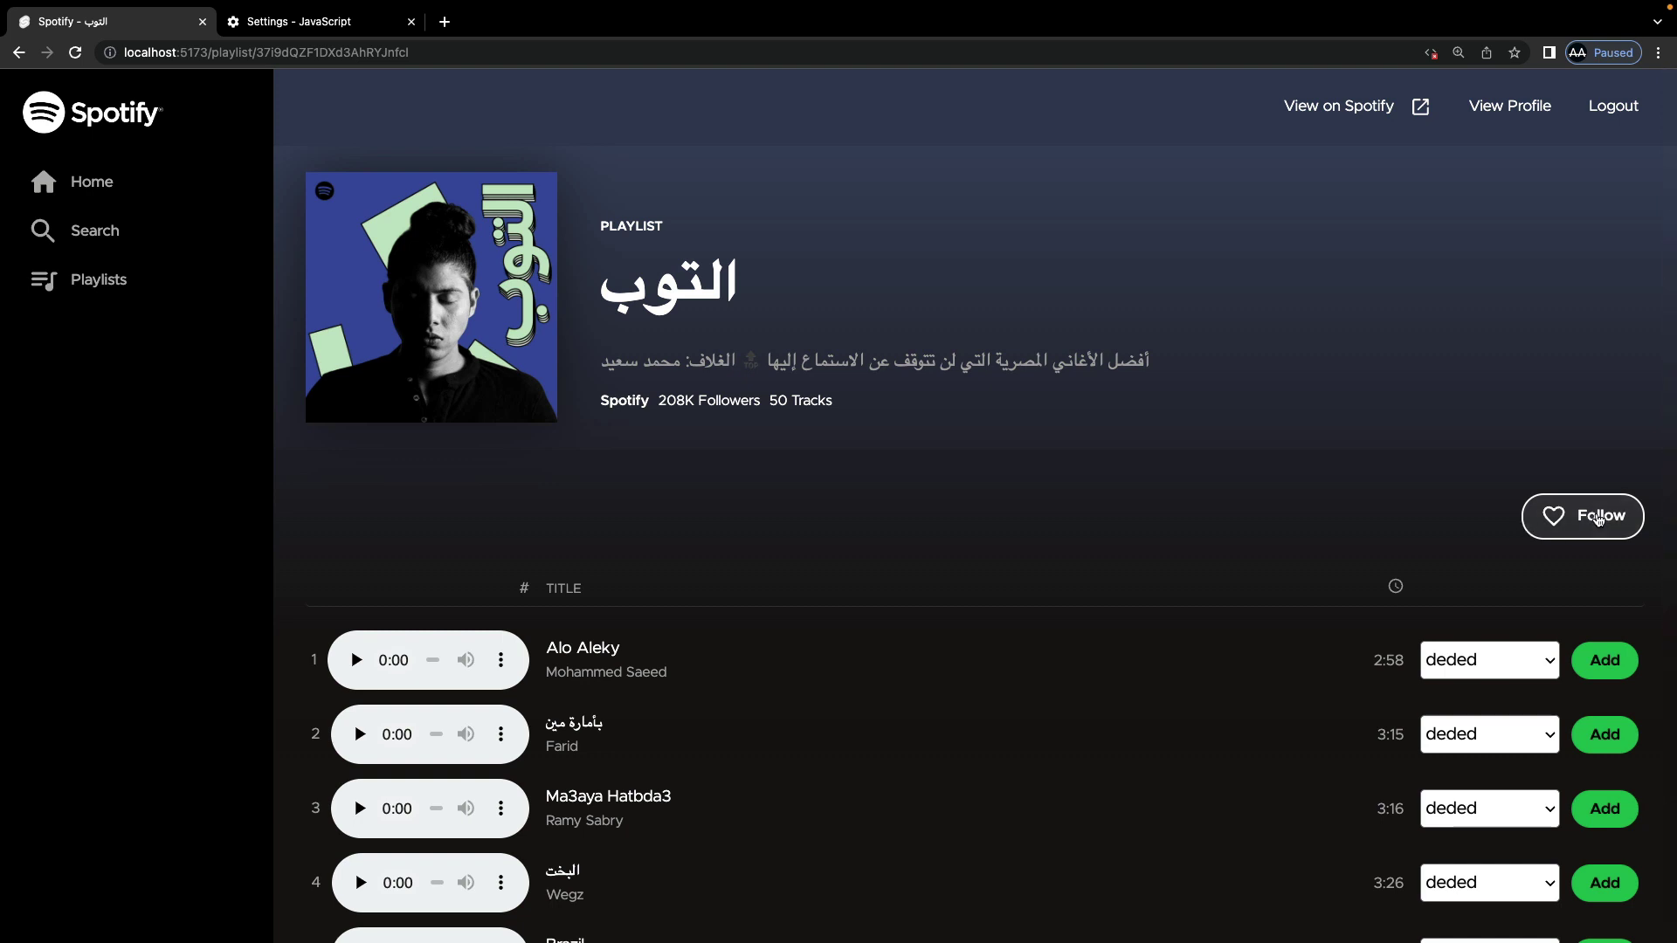
click(1595, 517)
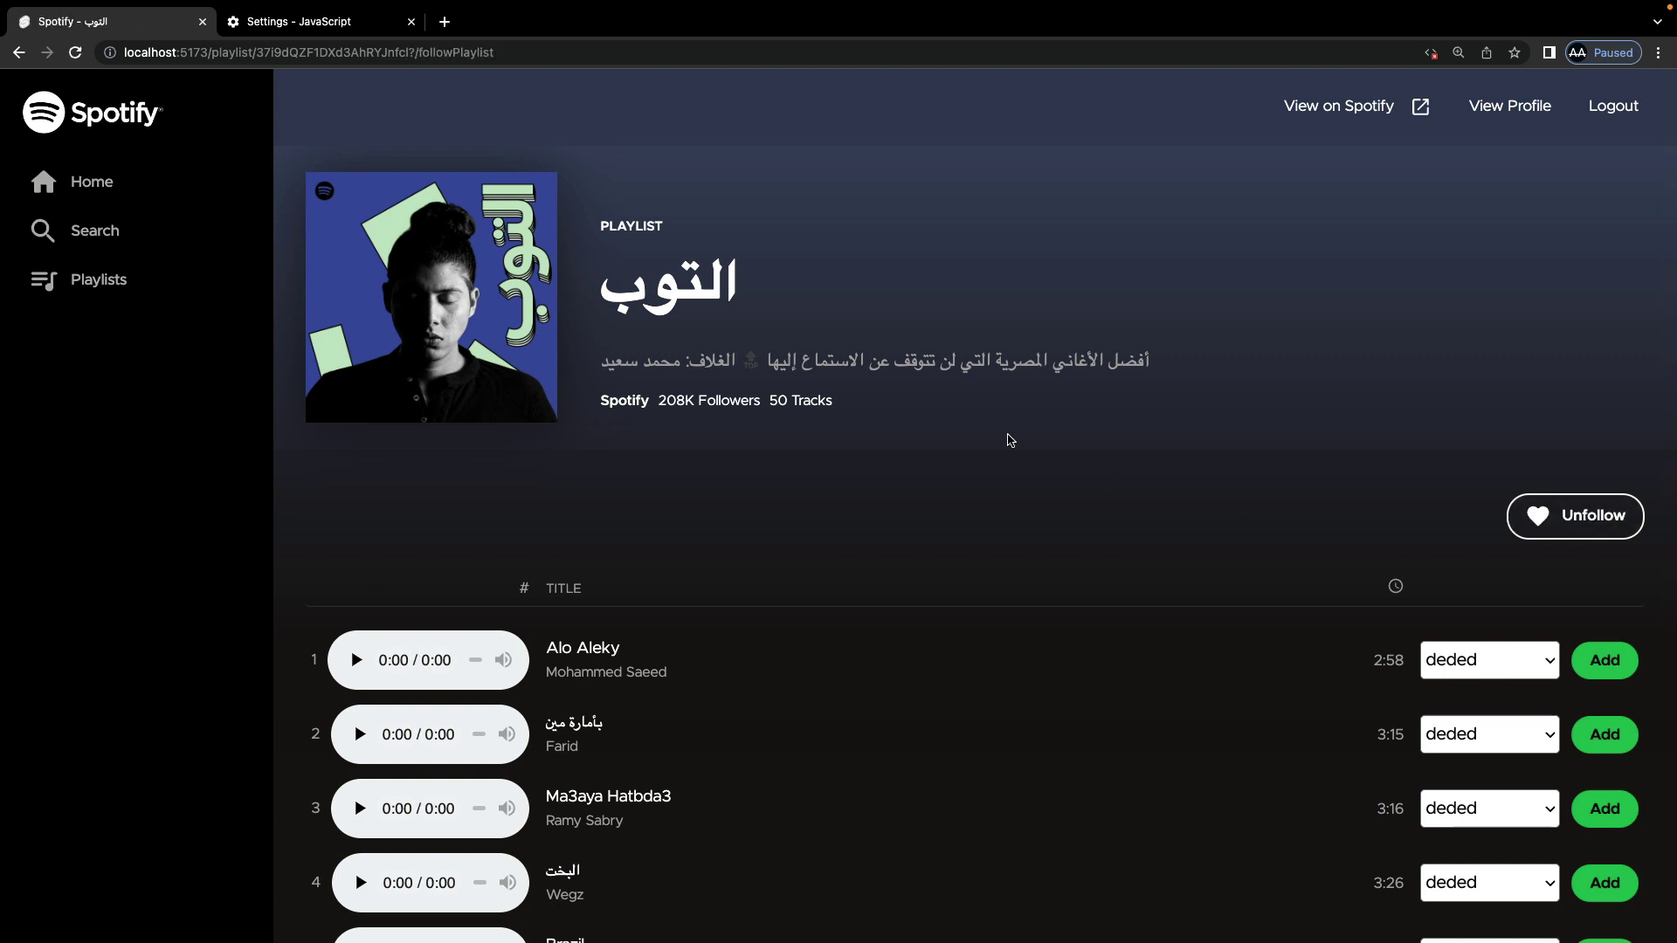